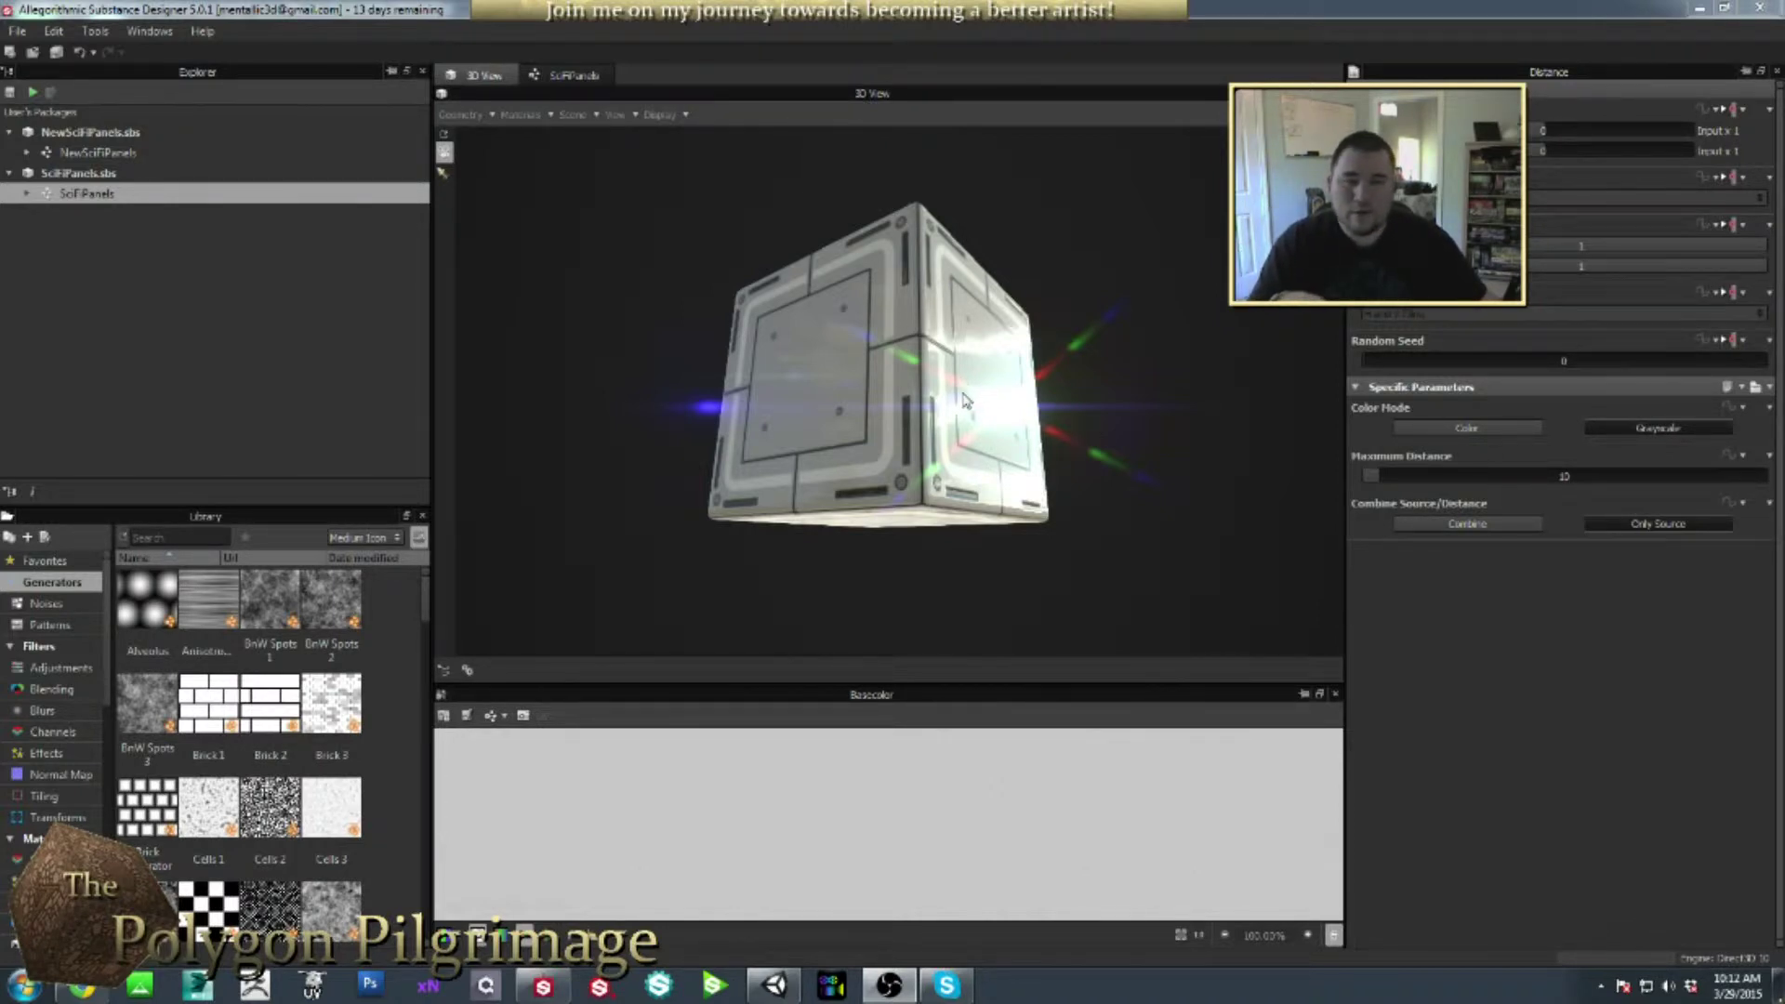
- Inspect the sci-fi panel cube preview and the SciFiPanels node graph
mouse_move(968, 402)
left_mouse_down()
mouse_move(957, 381)
mouse_move(949, 407)
mouse_move(995, 522)
mouse_move(964, 389)
mouse_move(966, 405)
left_mouse_up()
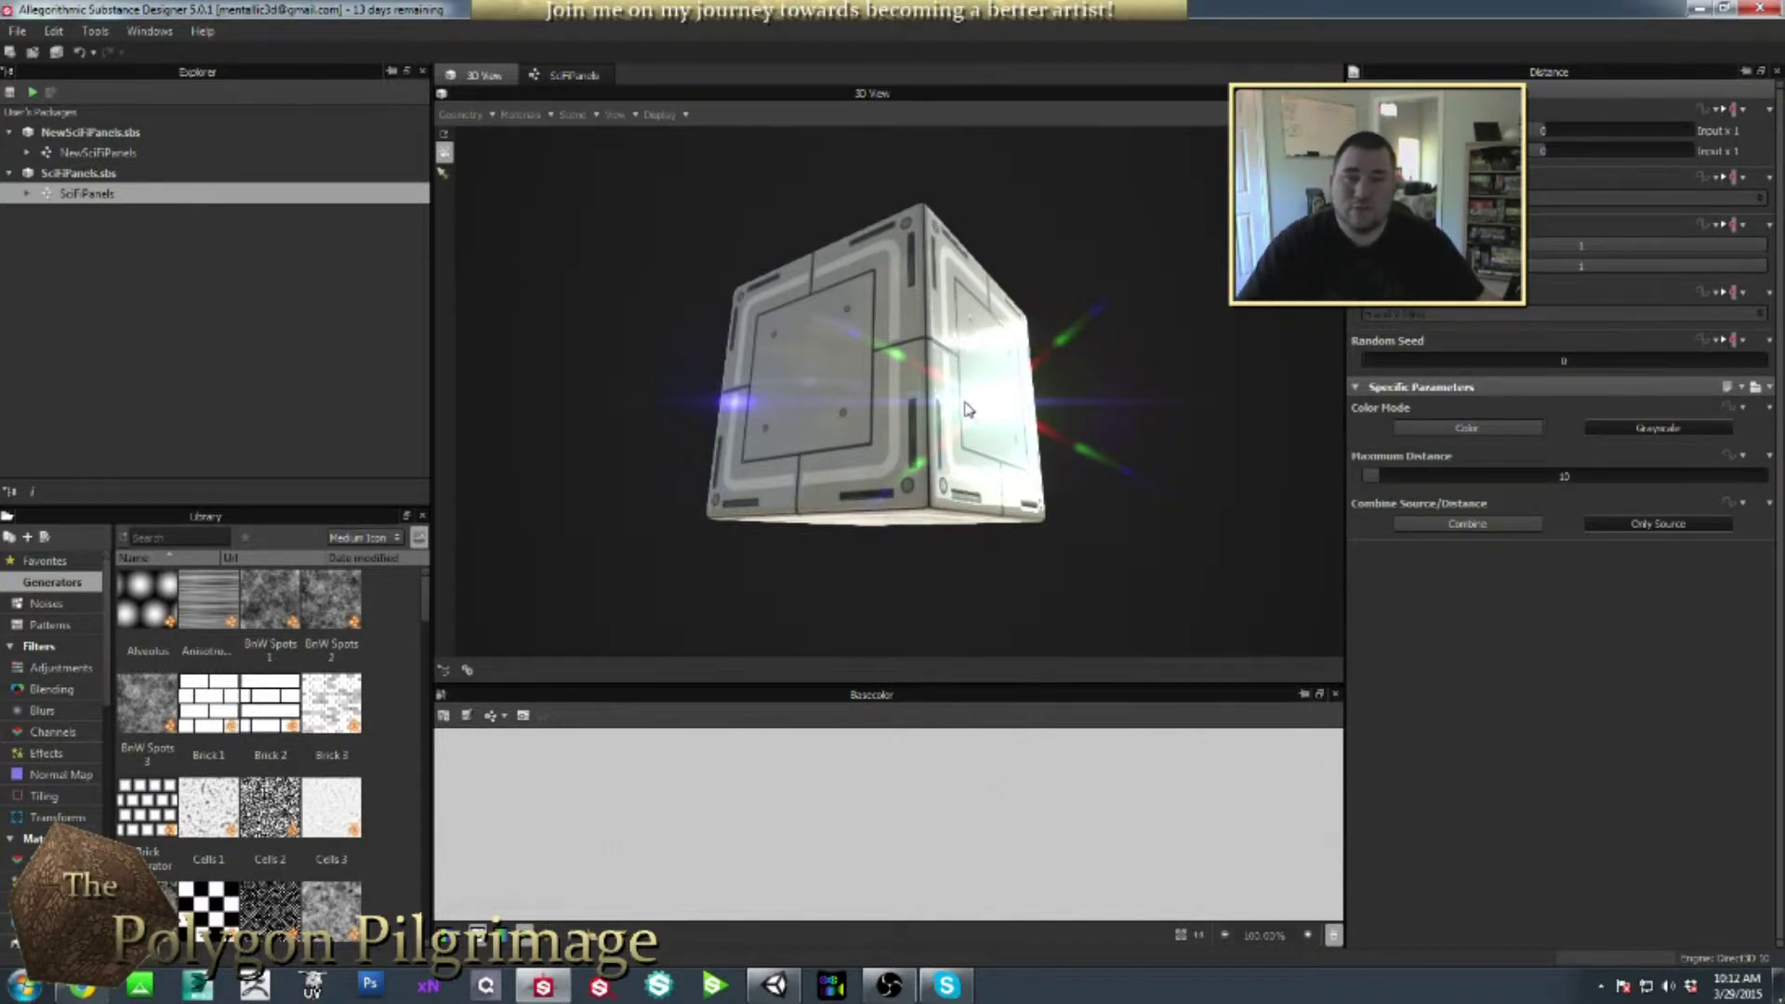
left_click_drag(909, 400, 874, 417)
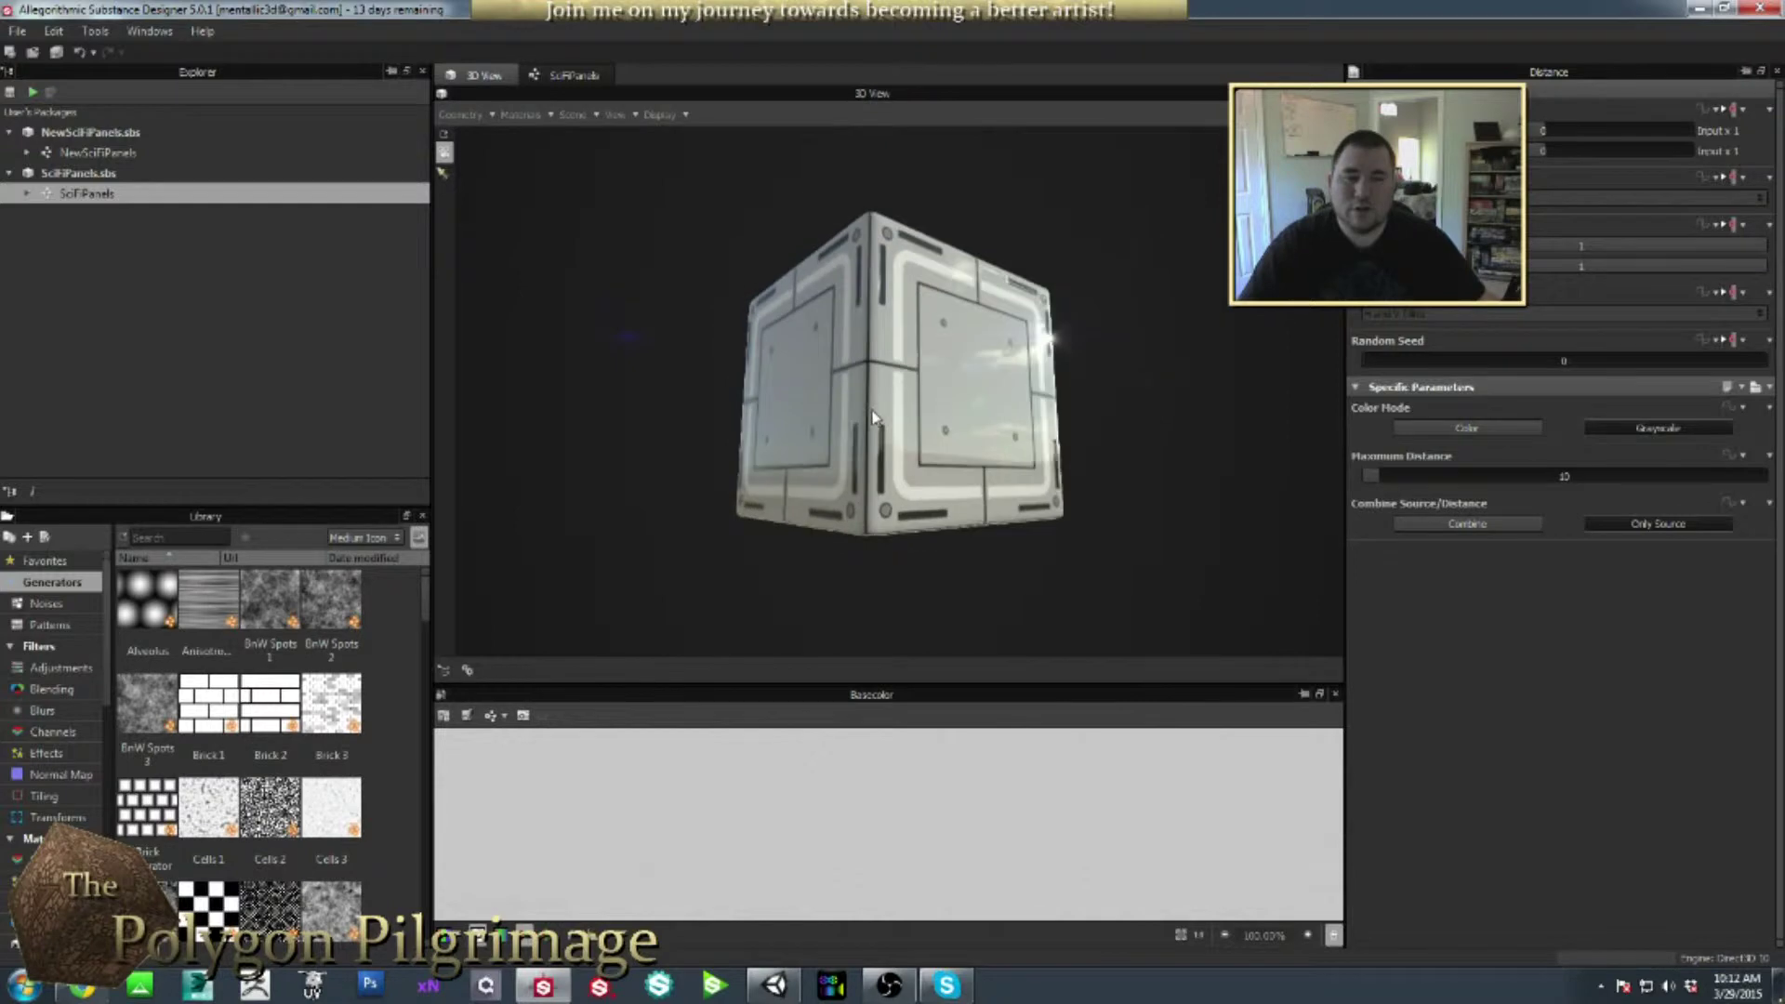
left_click(573, 74)
middle_click_drag(1108, 536, 1075, 506)
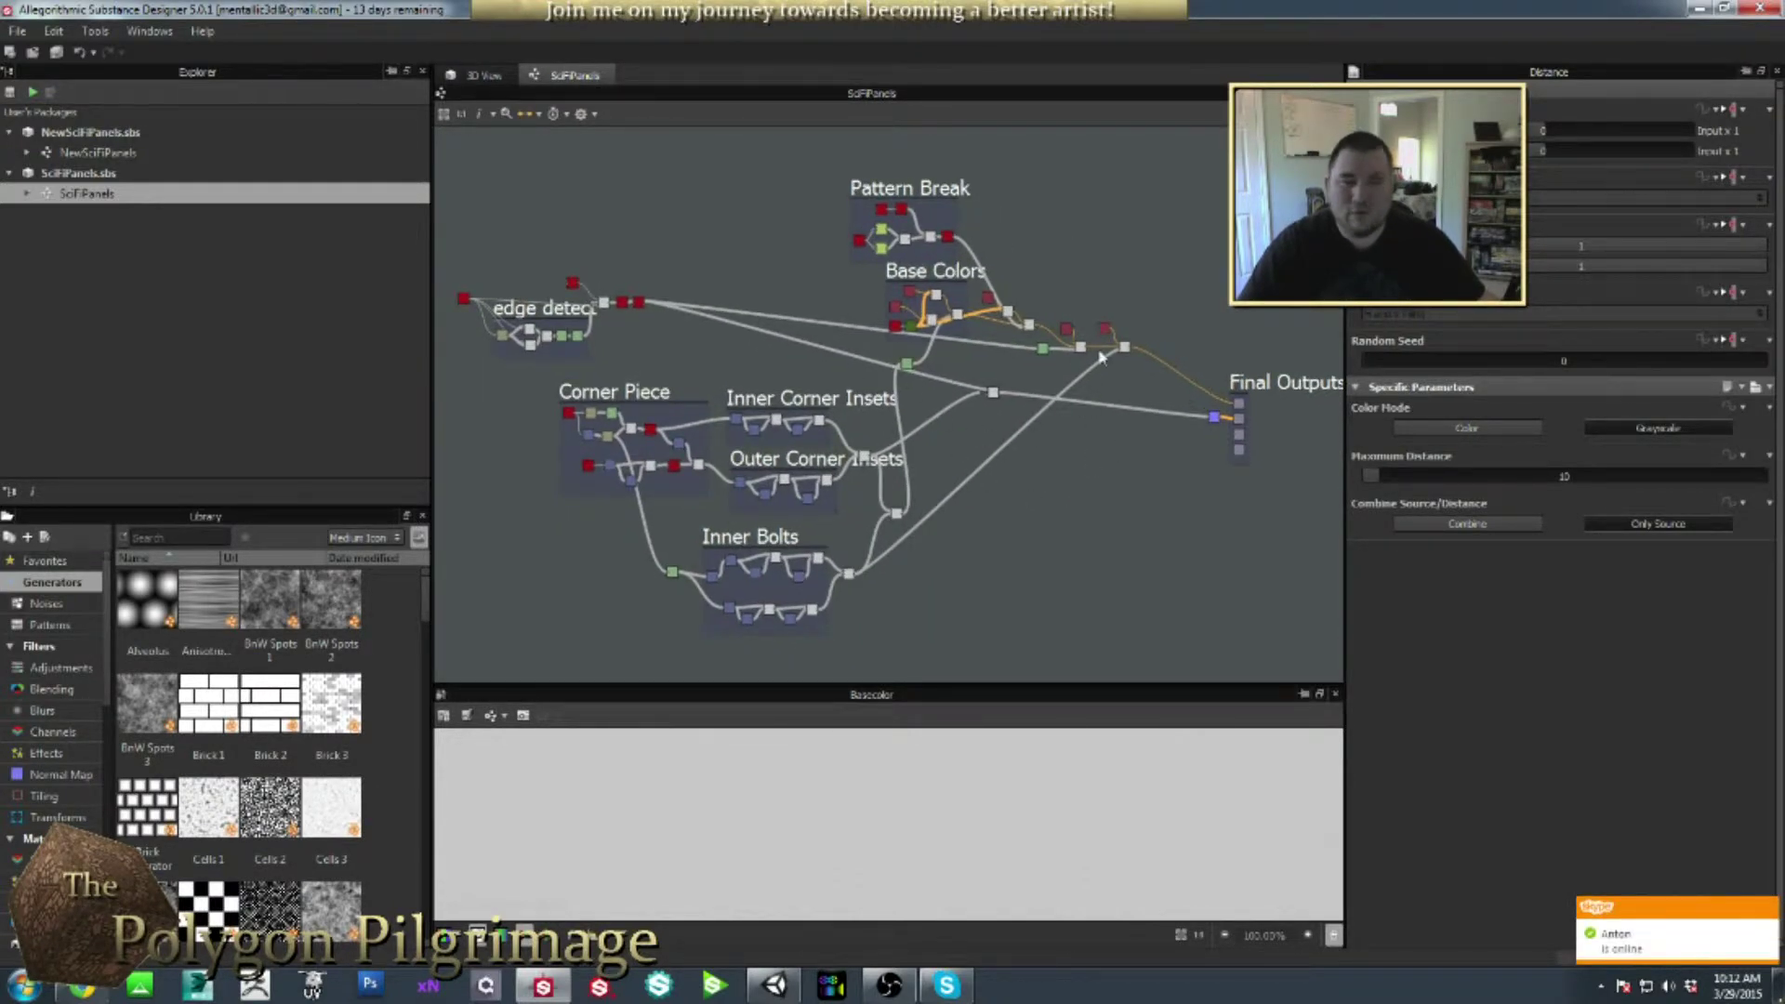
left_click(483, 74)
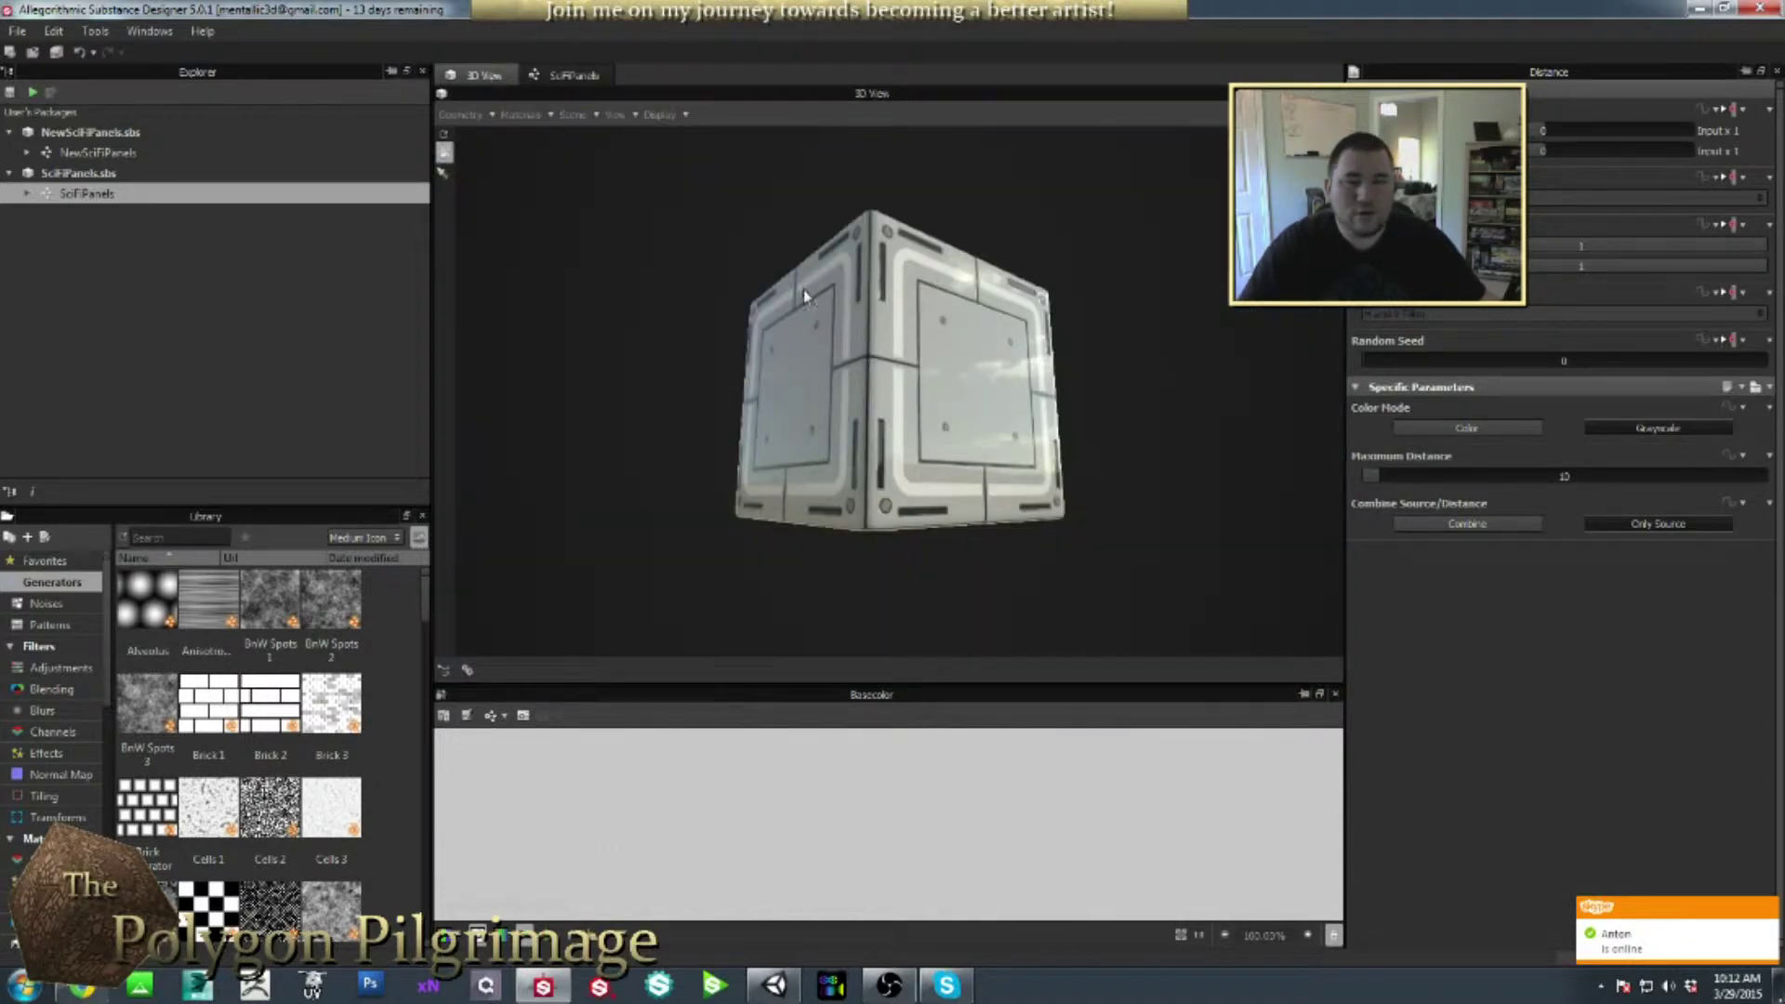
left_click_drag(809, 284, 810, 349)
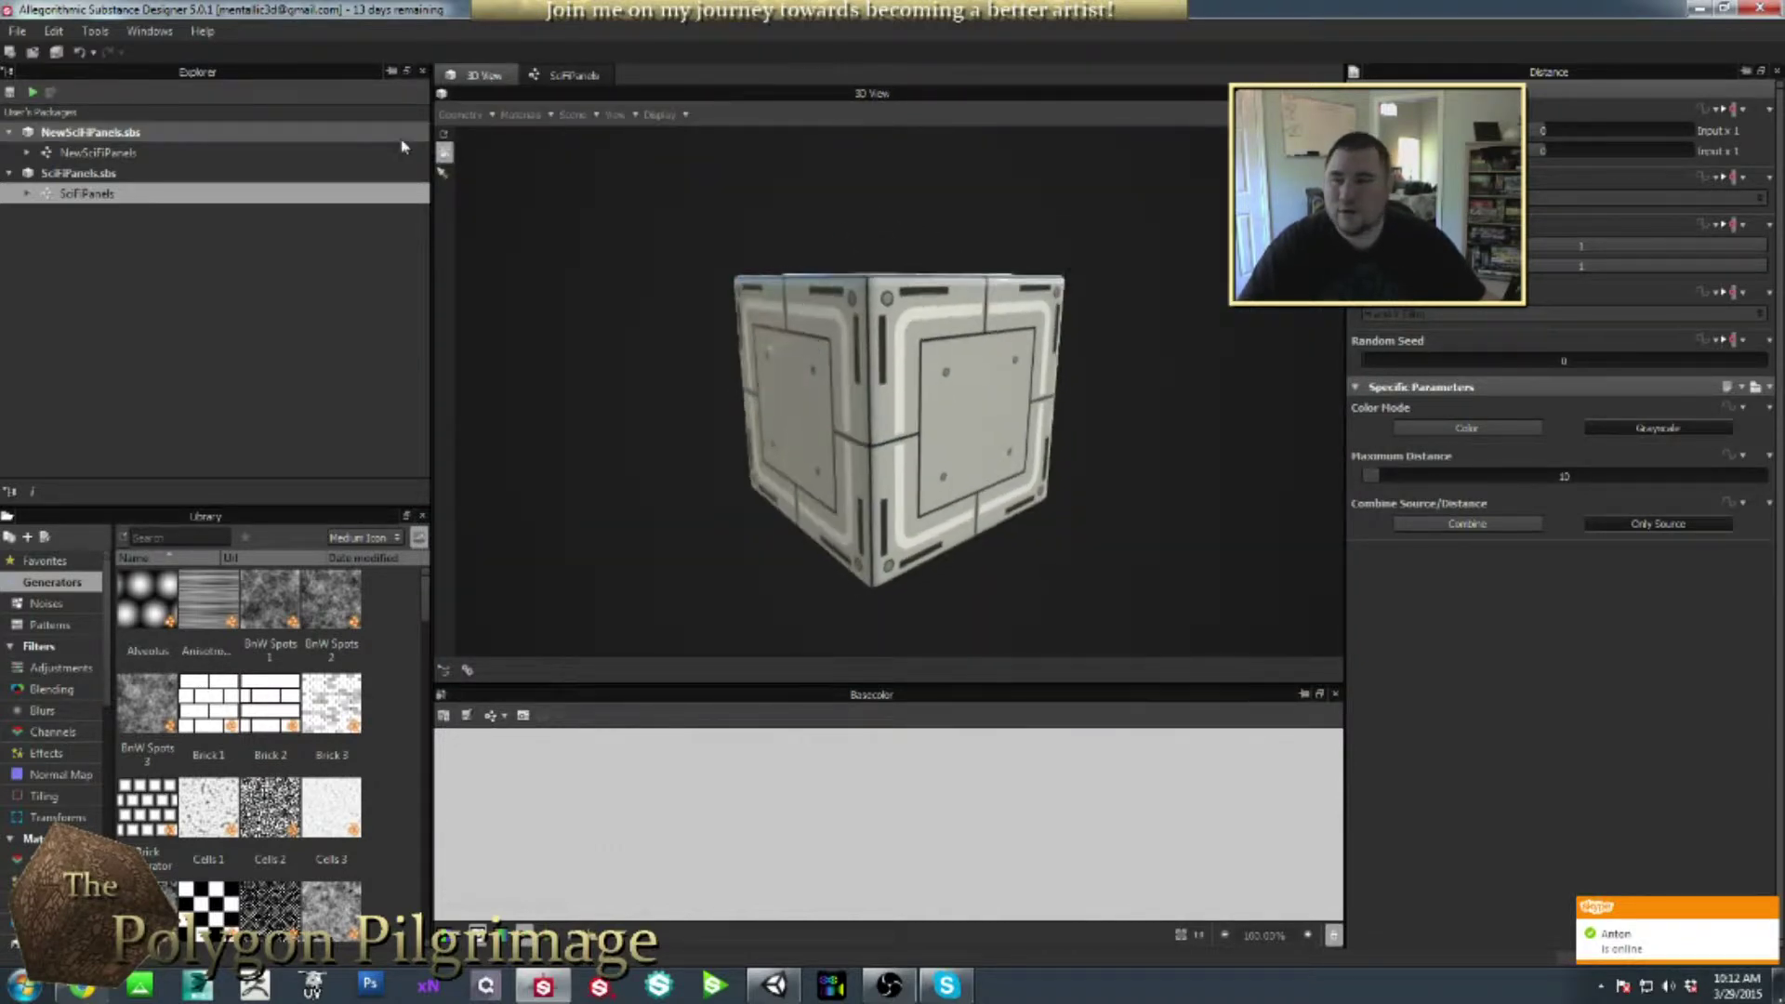
- Publish SciFiPanels.sbs to the Desktop as the SCIFITRY archive with Random seed exposed
left_click(56, 173)
left_click(52, 92)
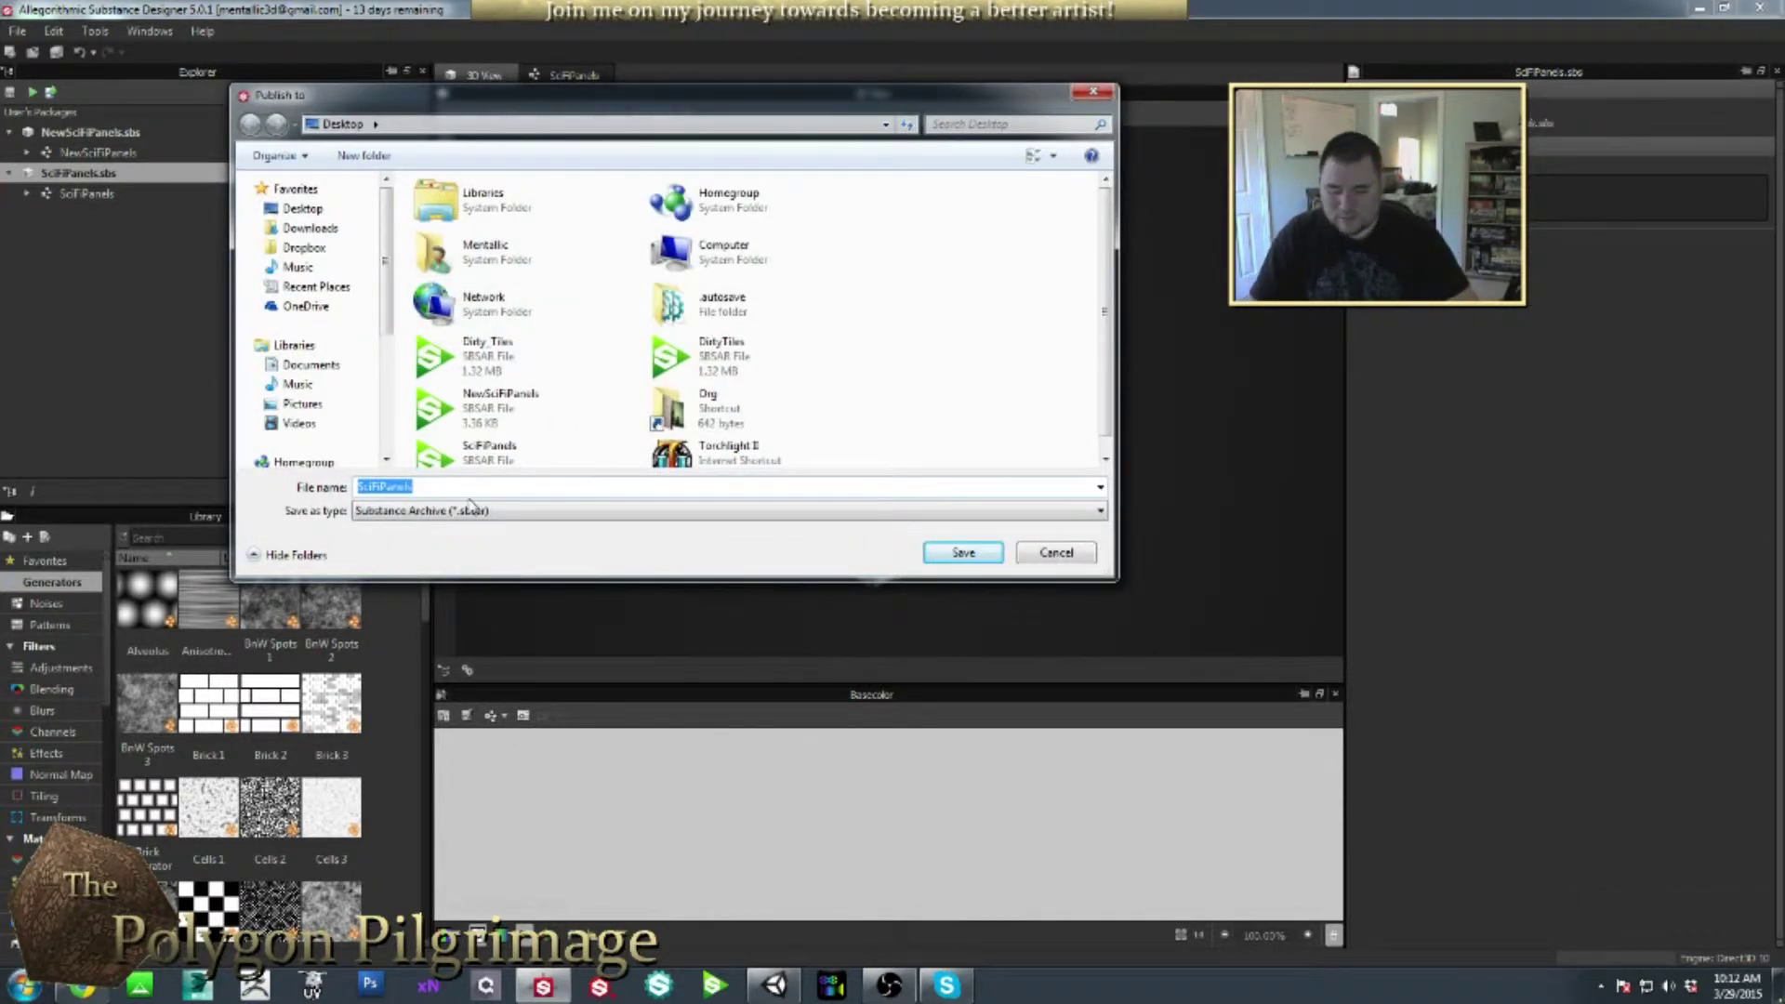
type("SCIFITRY")
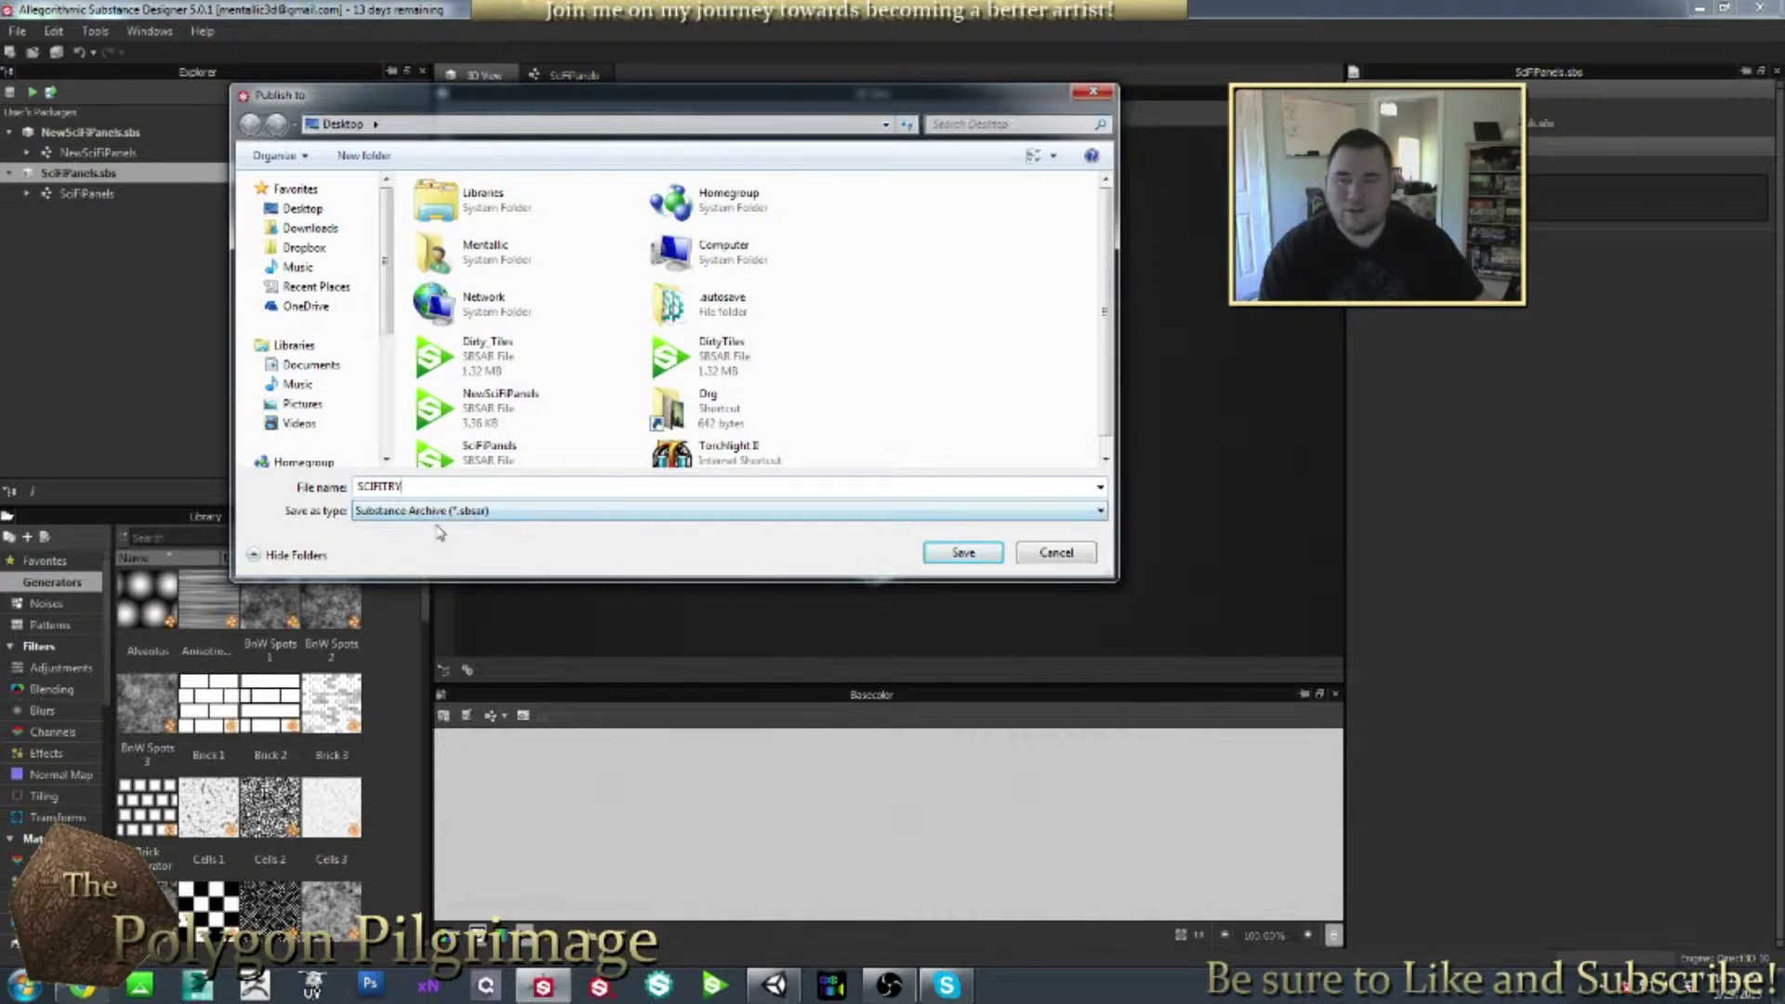
left_click(973, 560)
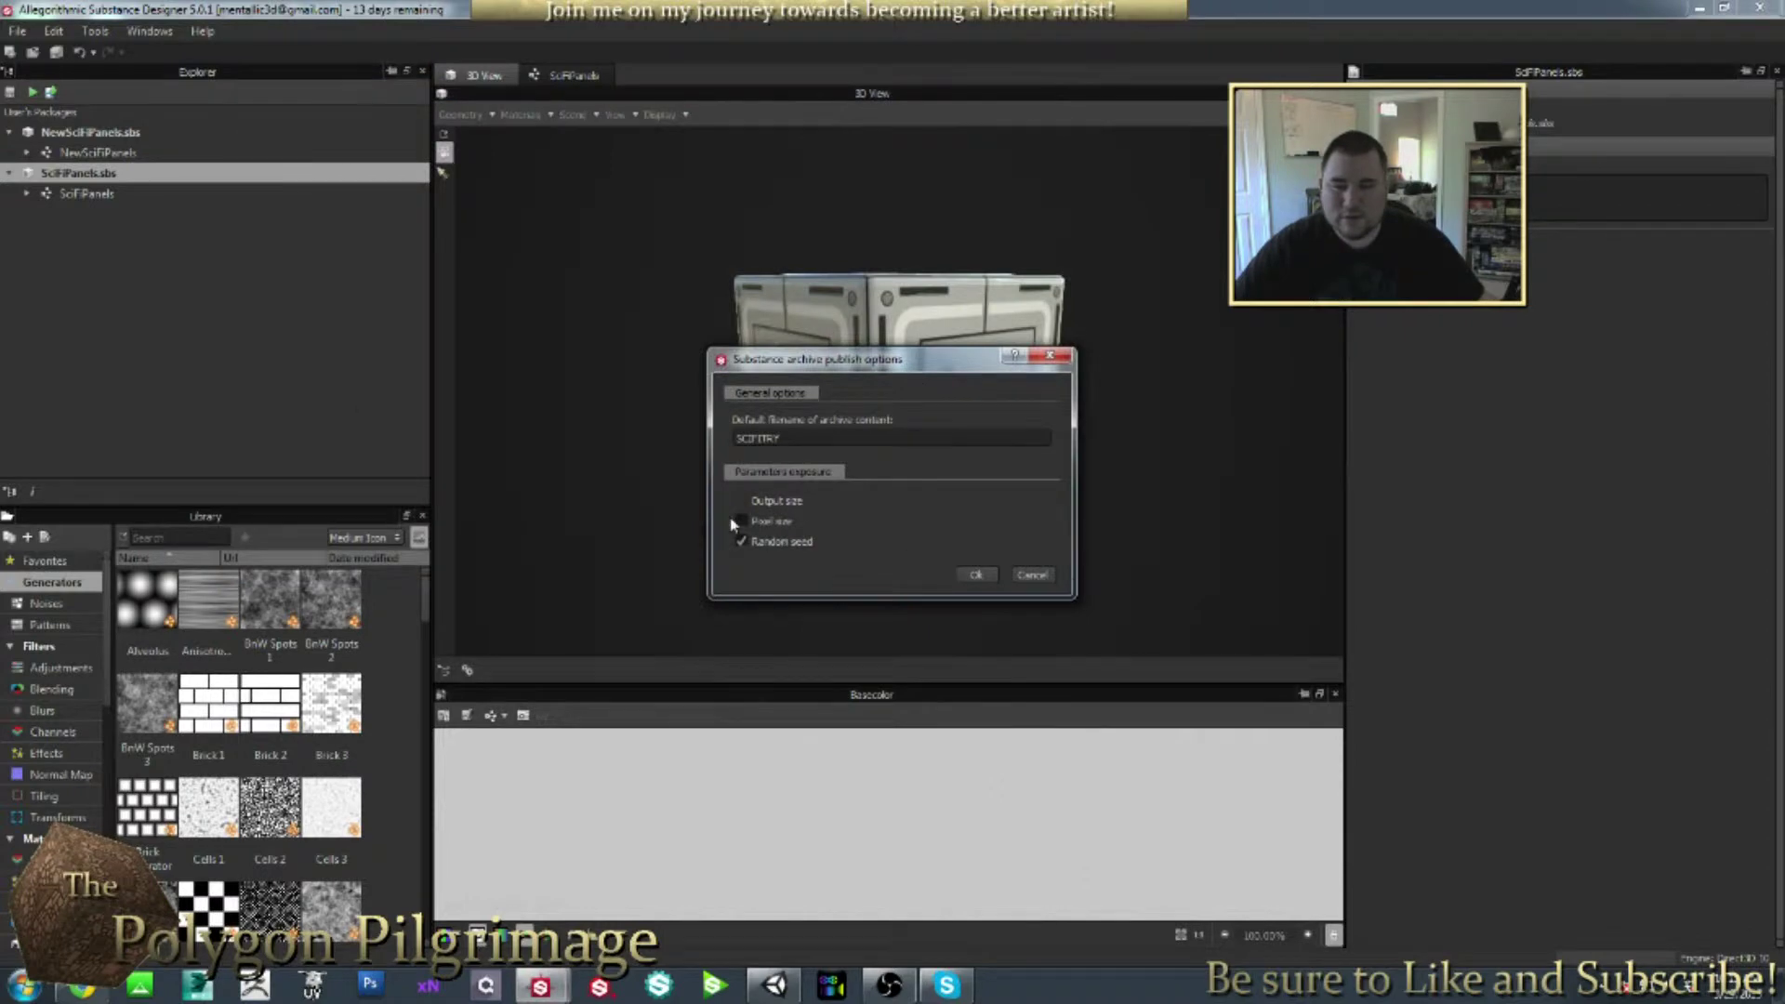
left_click(977, 574)
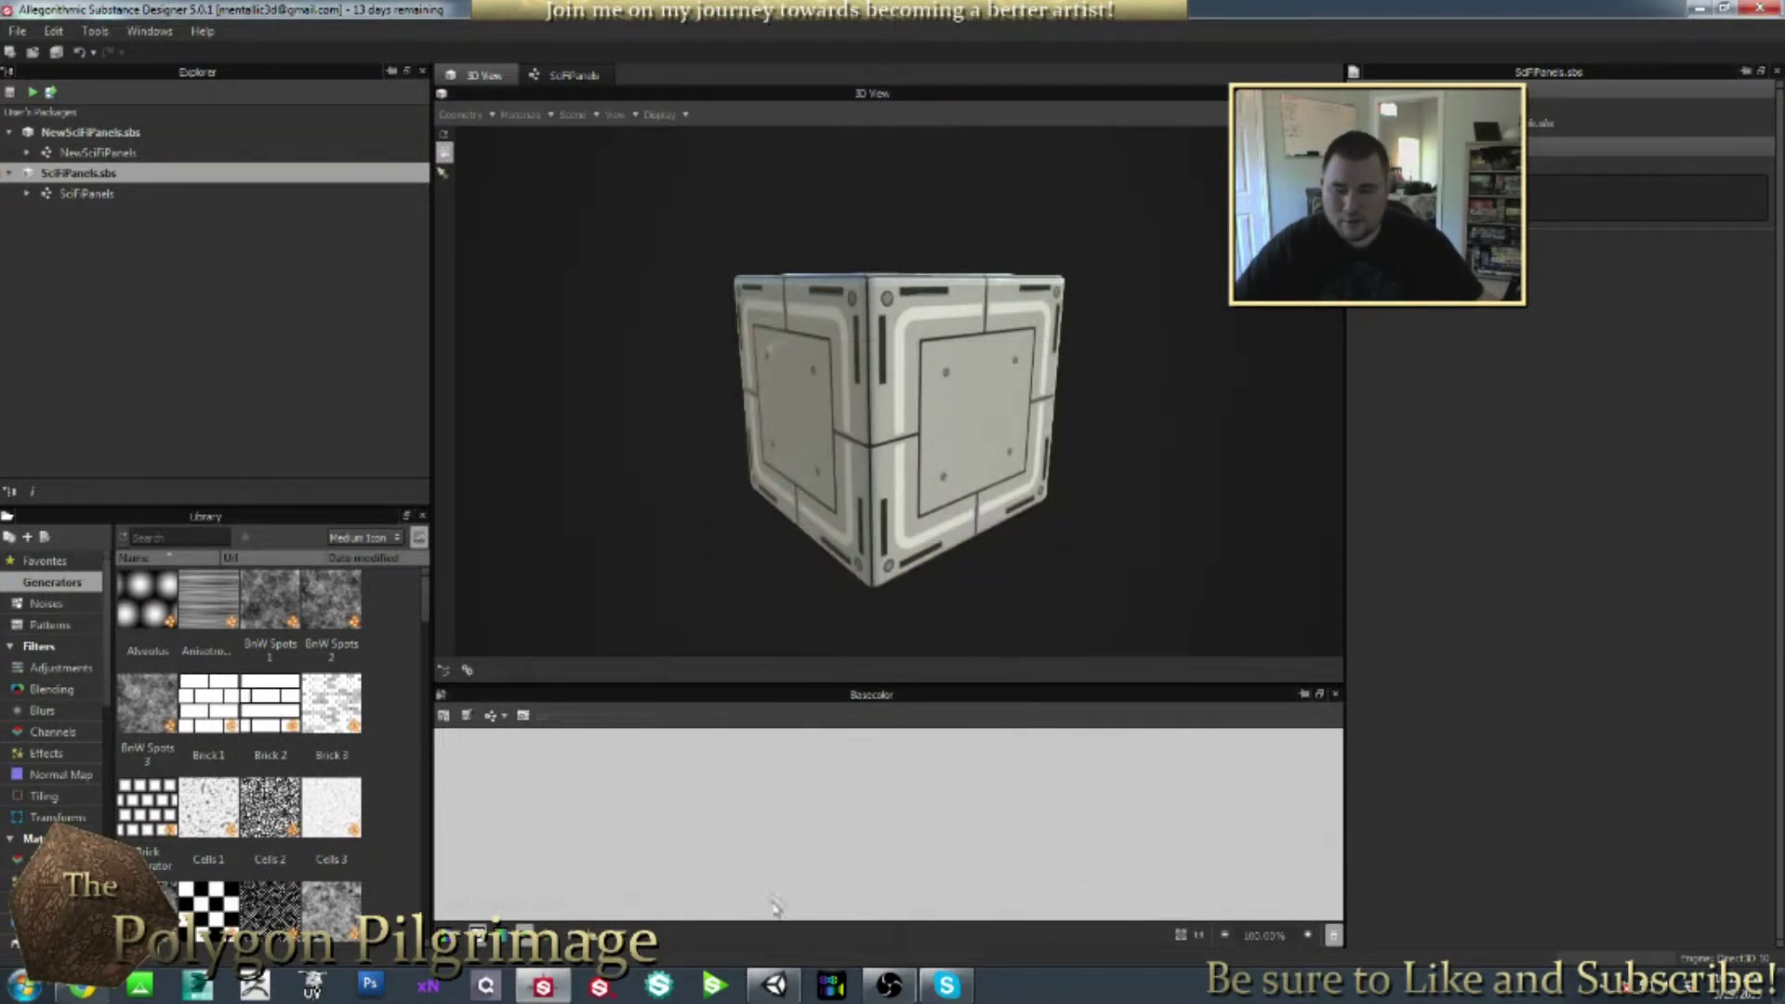
left_click(774, 985)
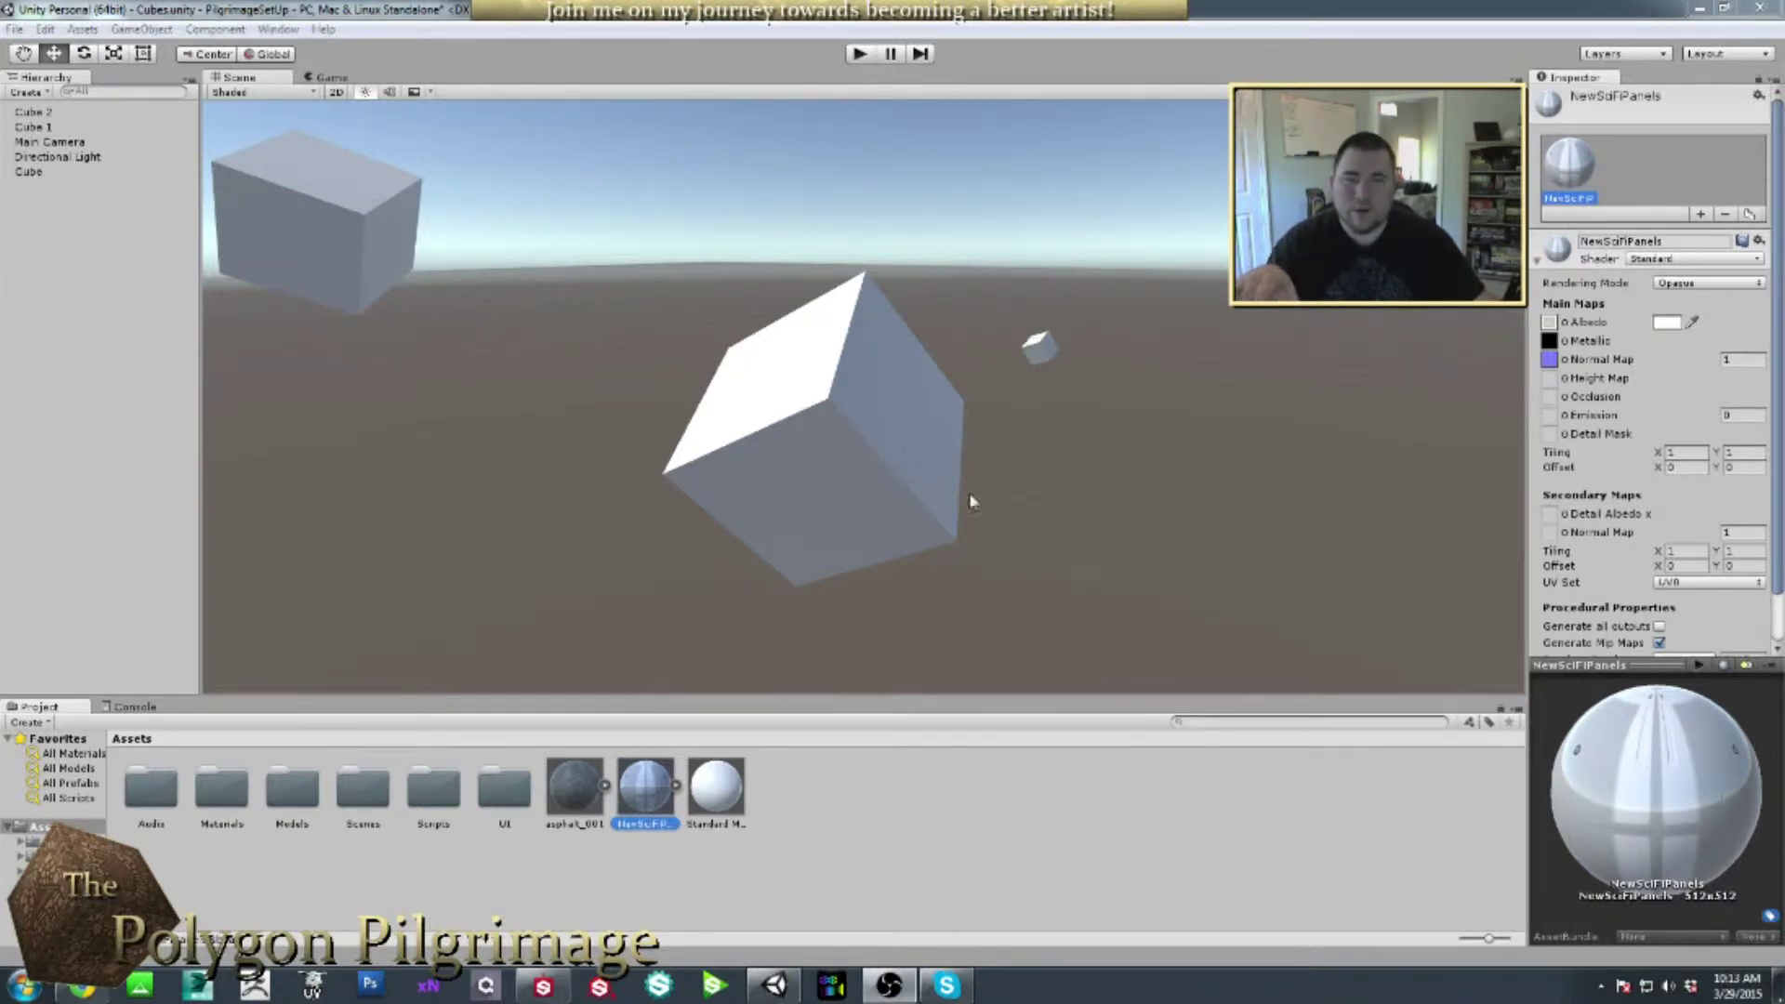
- Deselect the material in Unity's Project assets panel
left_click(754, 836)
- Import the SCIFITRY archive from the Desktop via Import New Asset and check the Console
right_click(844, 820)
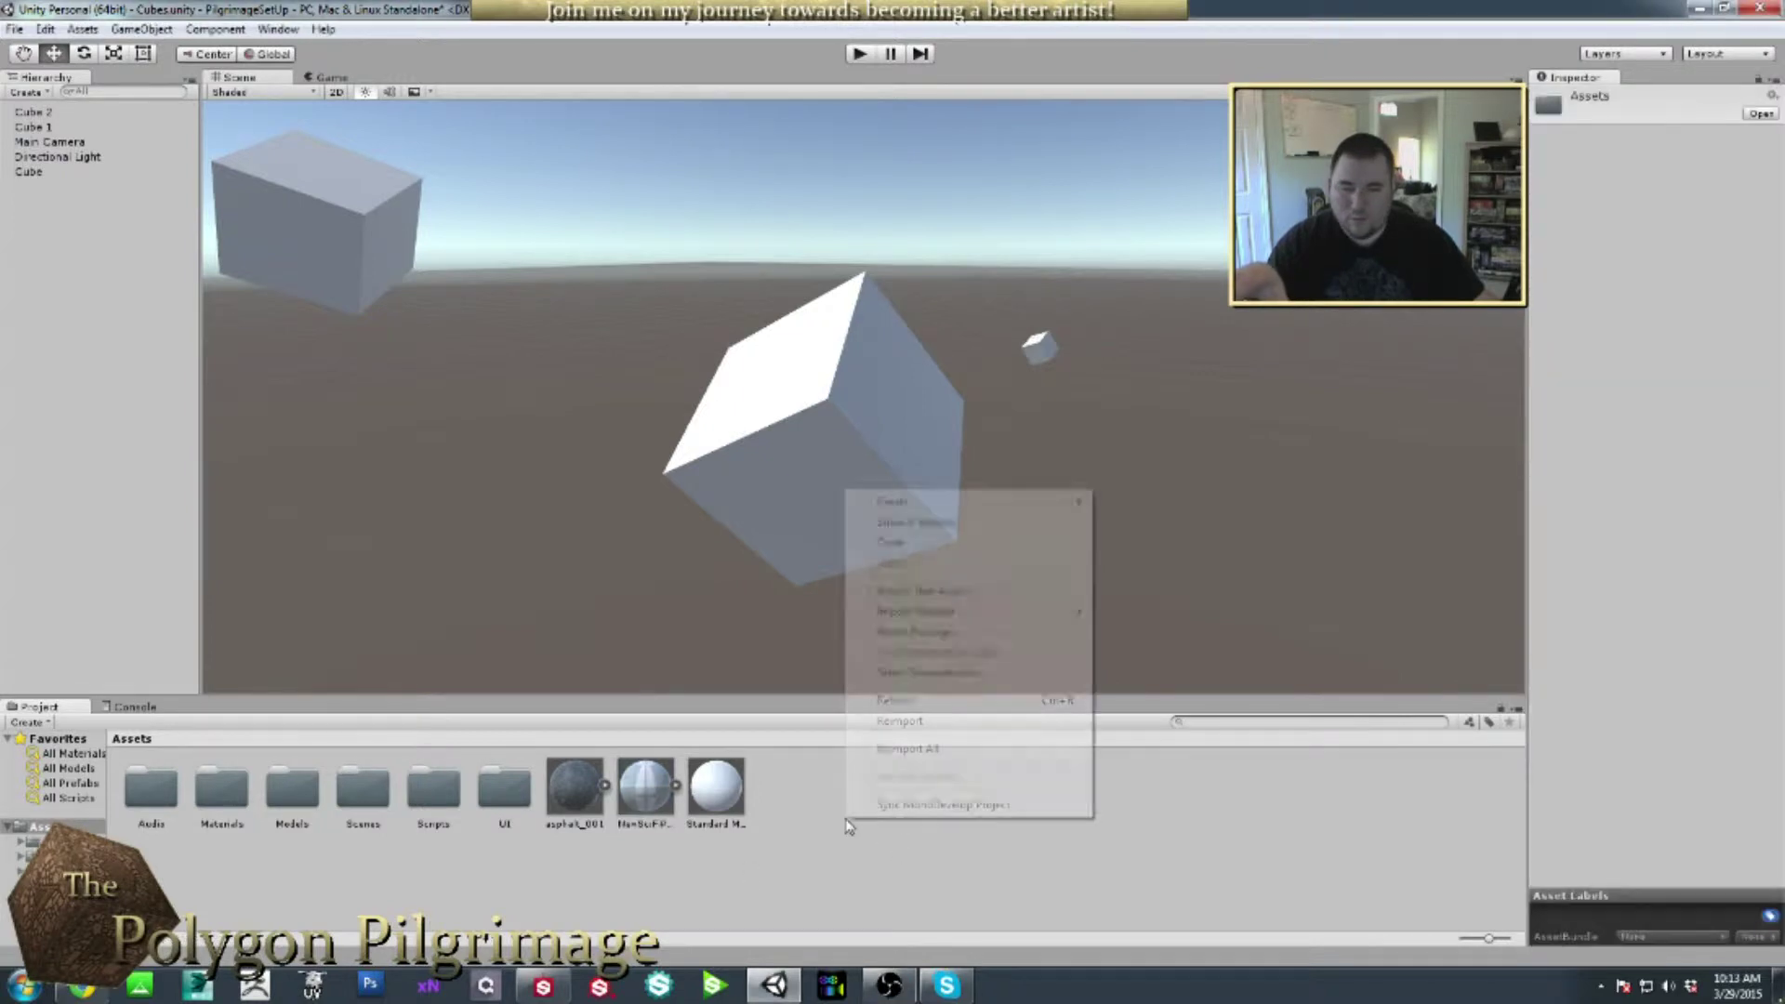
left_click(920, 591)
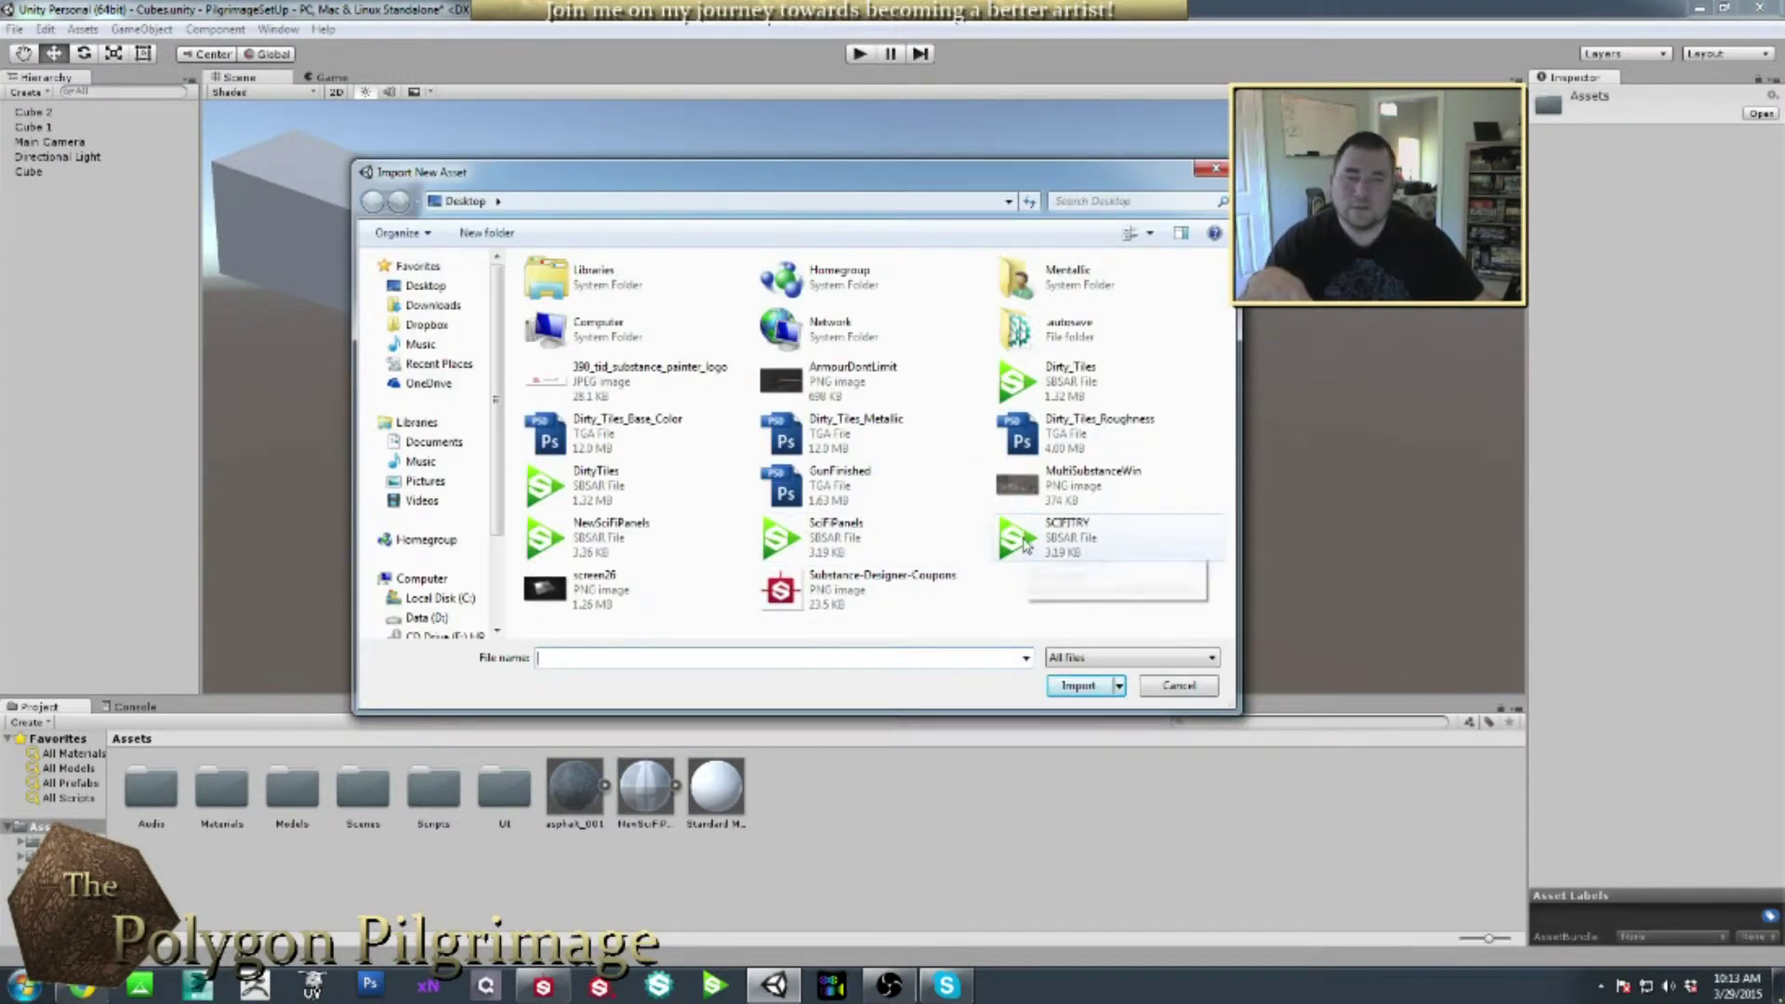
left_click(1025, 544)
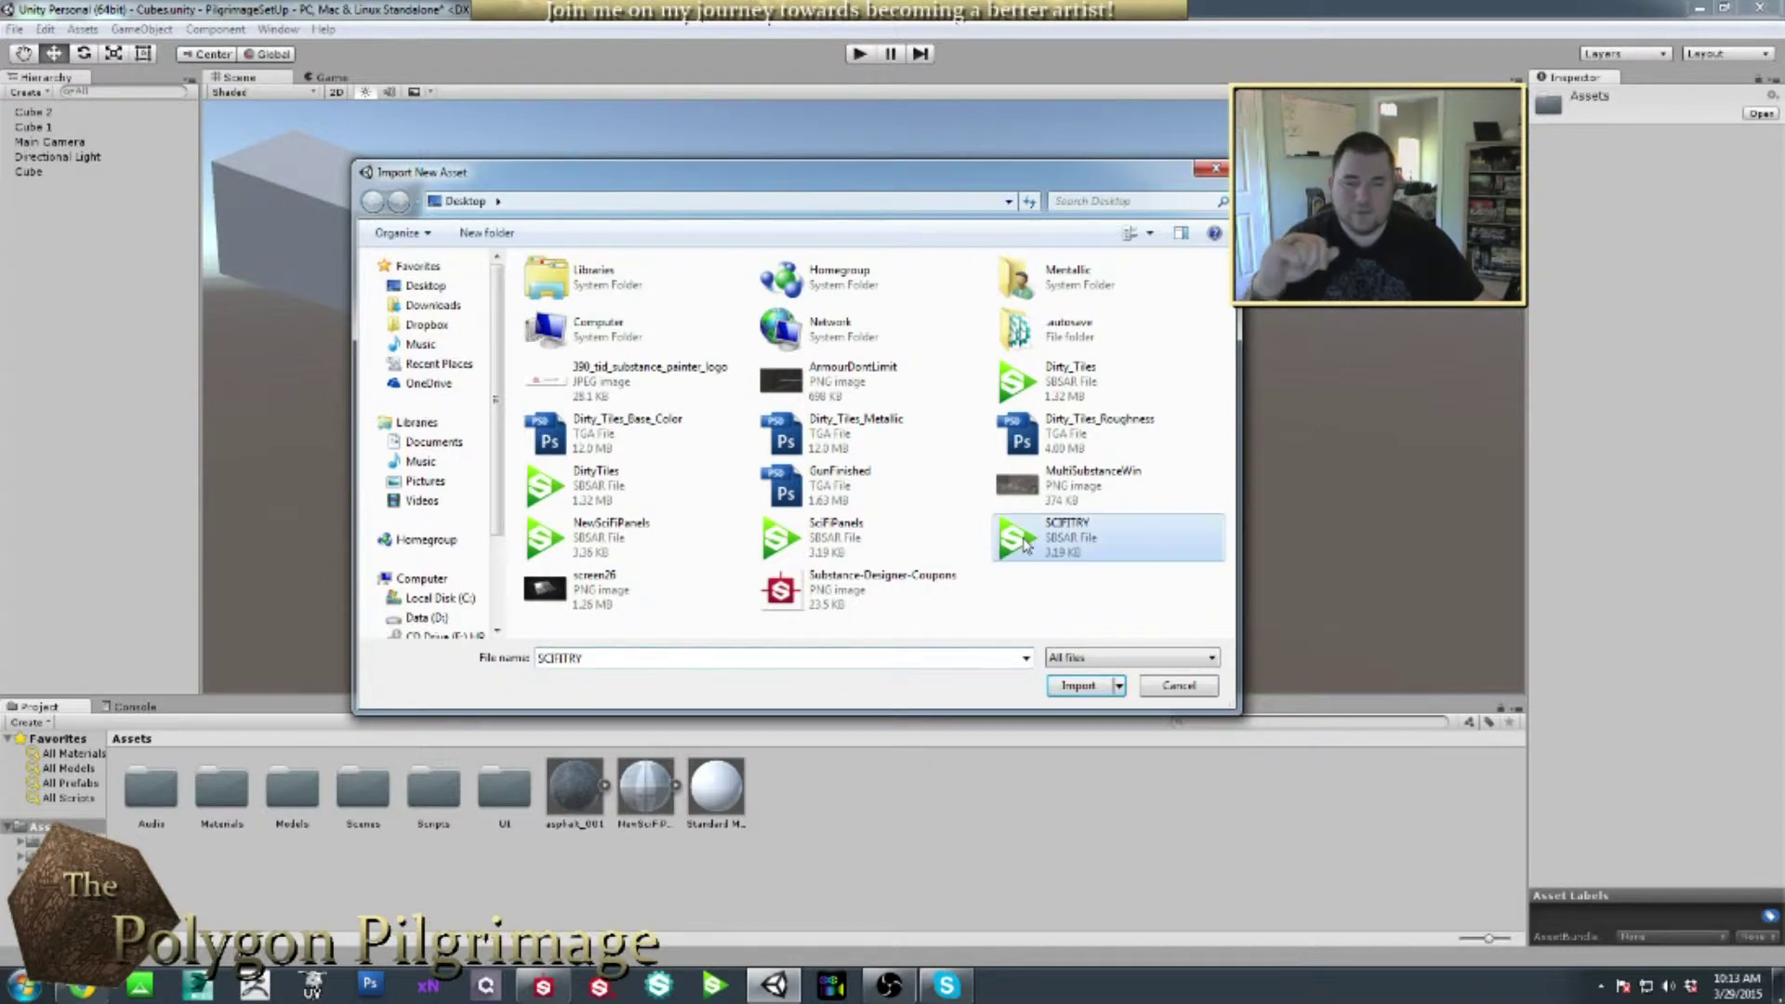
left_click(1081, 687)
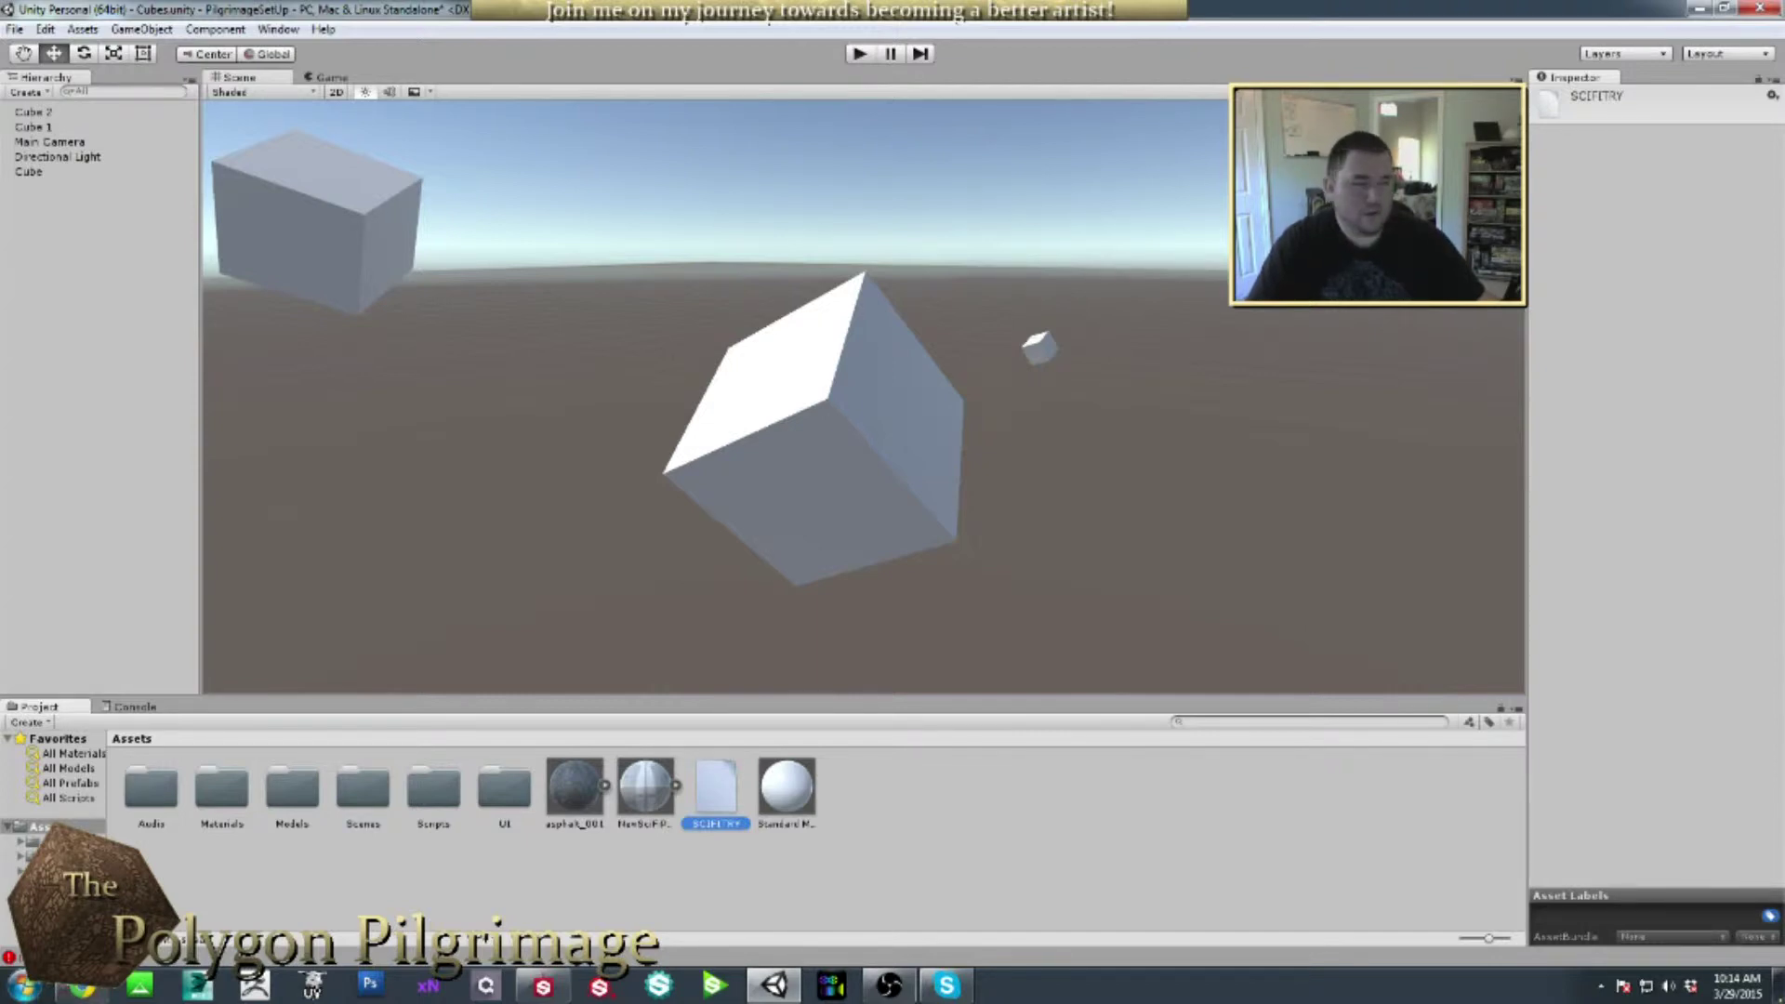
key("ctrl+shift+c")
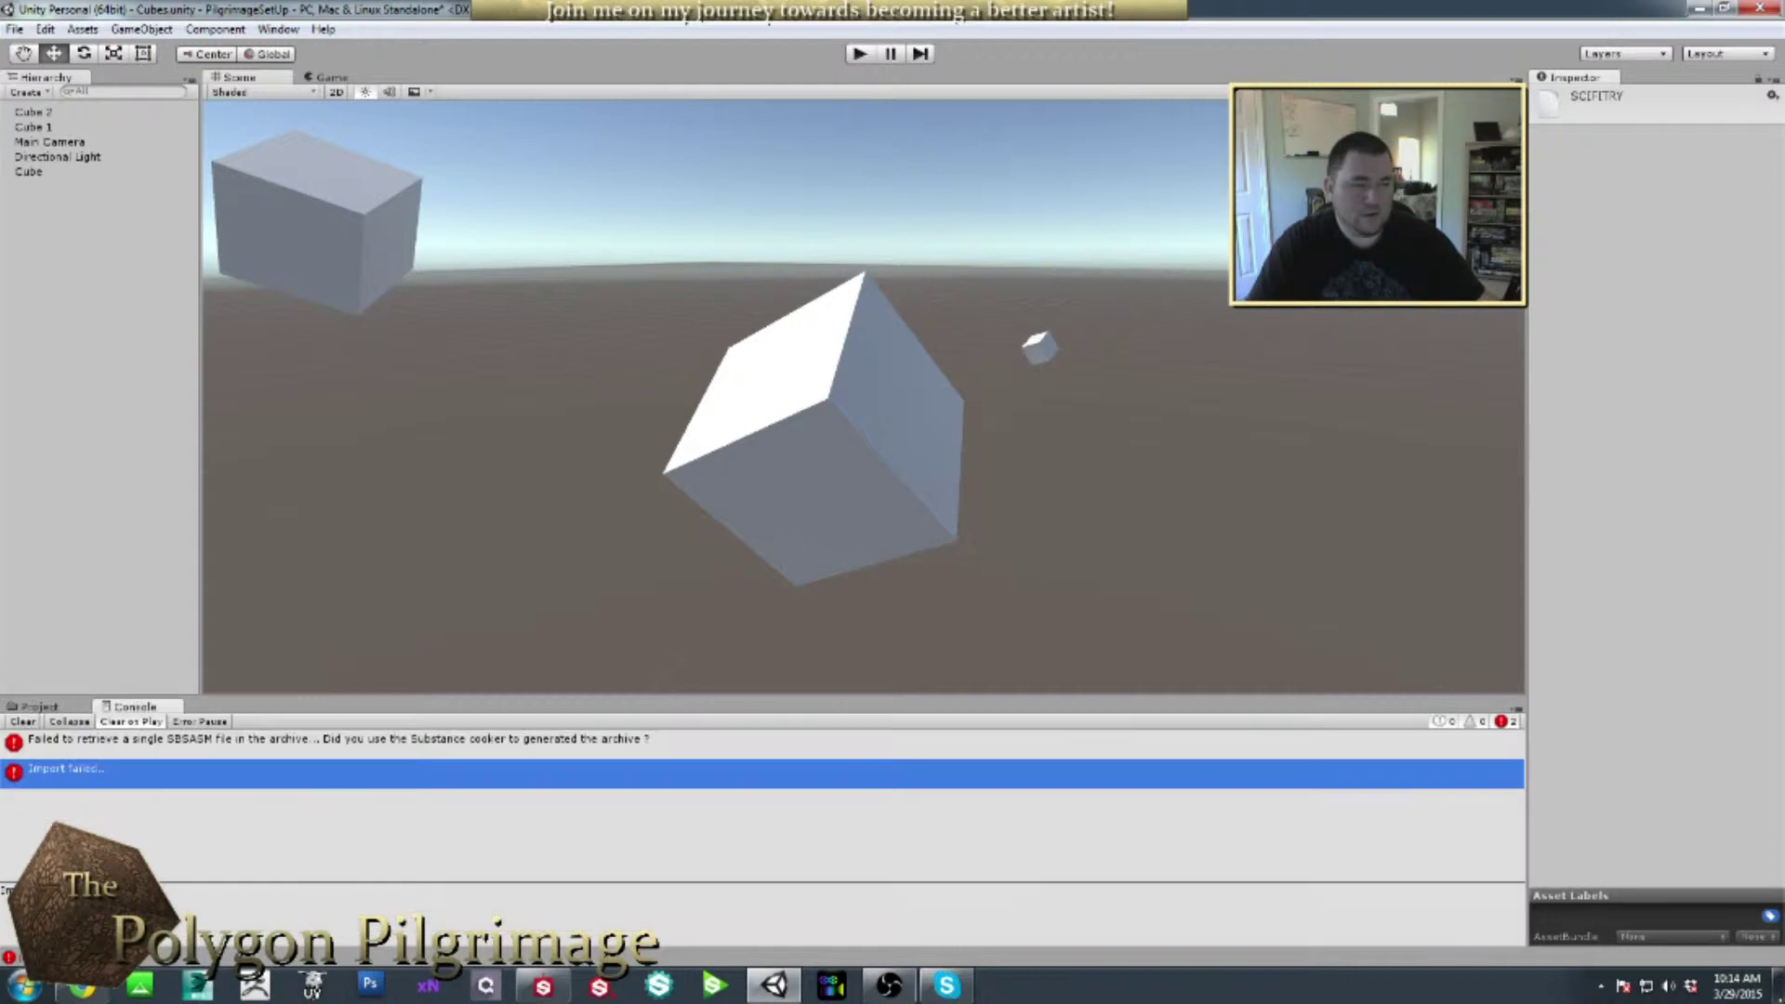
- Read the SCIFITRY import error in the Console, then return to Project and Substance Designer
left_click(237, 751)
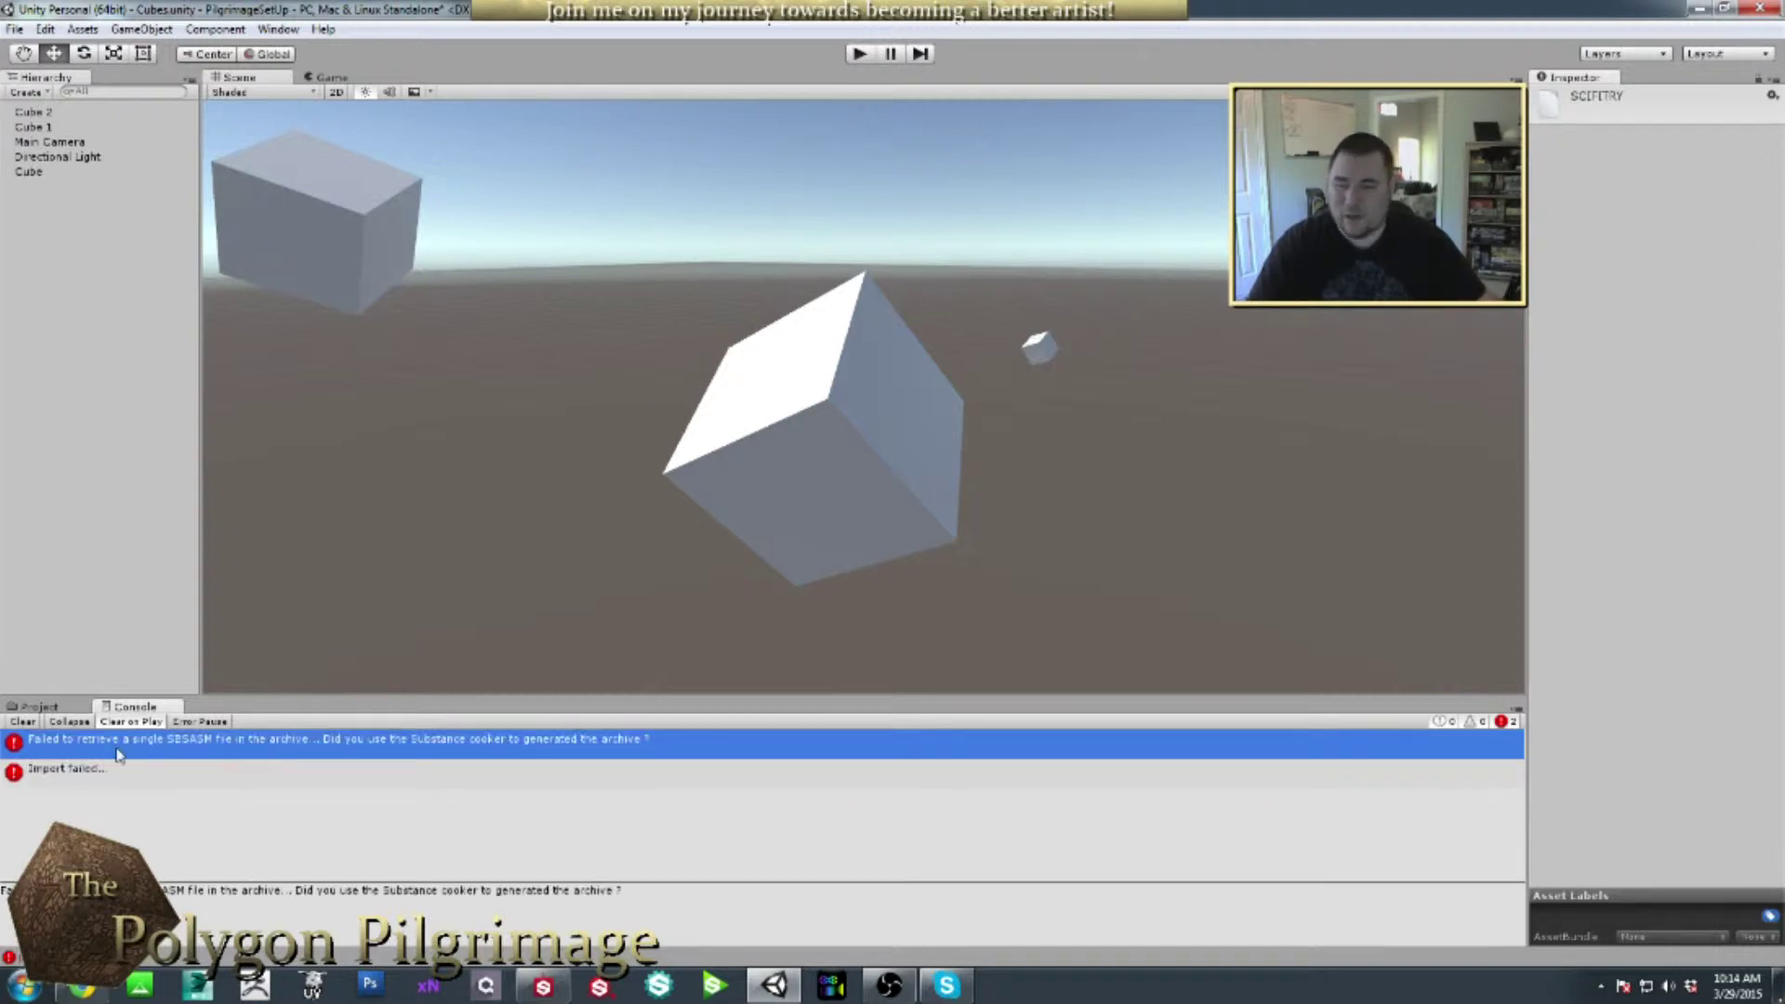
left_click(28, 709)
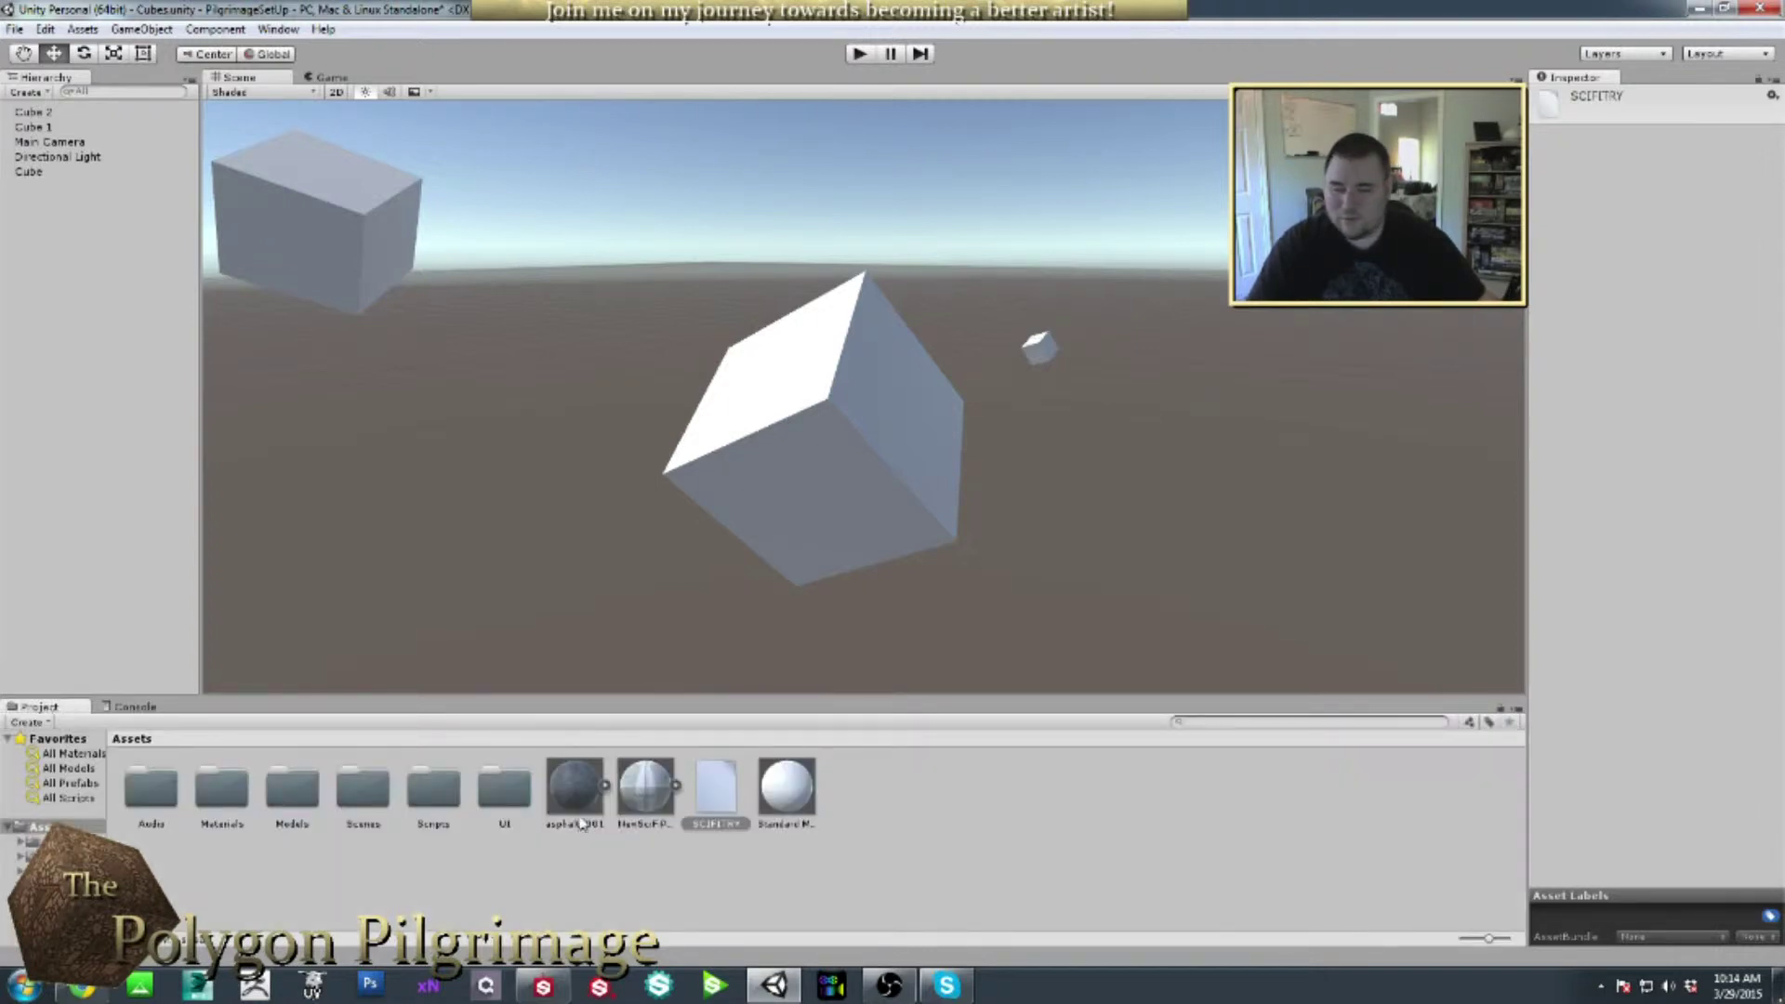
left_click(544, 985)
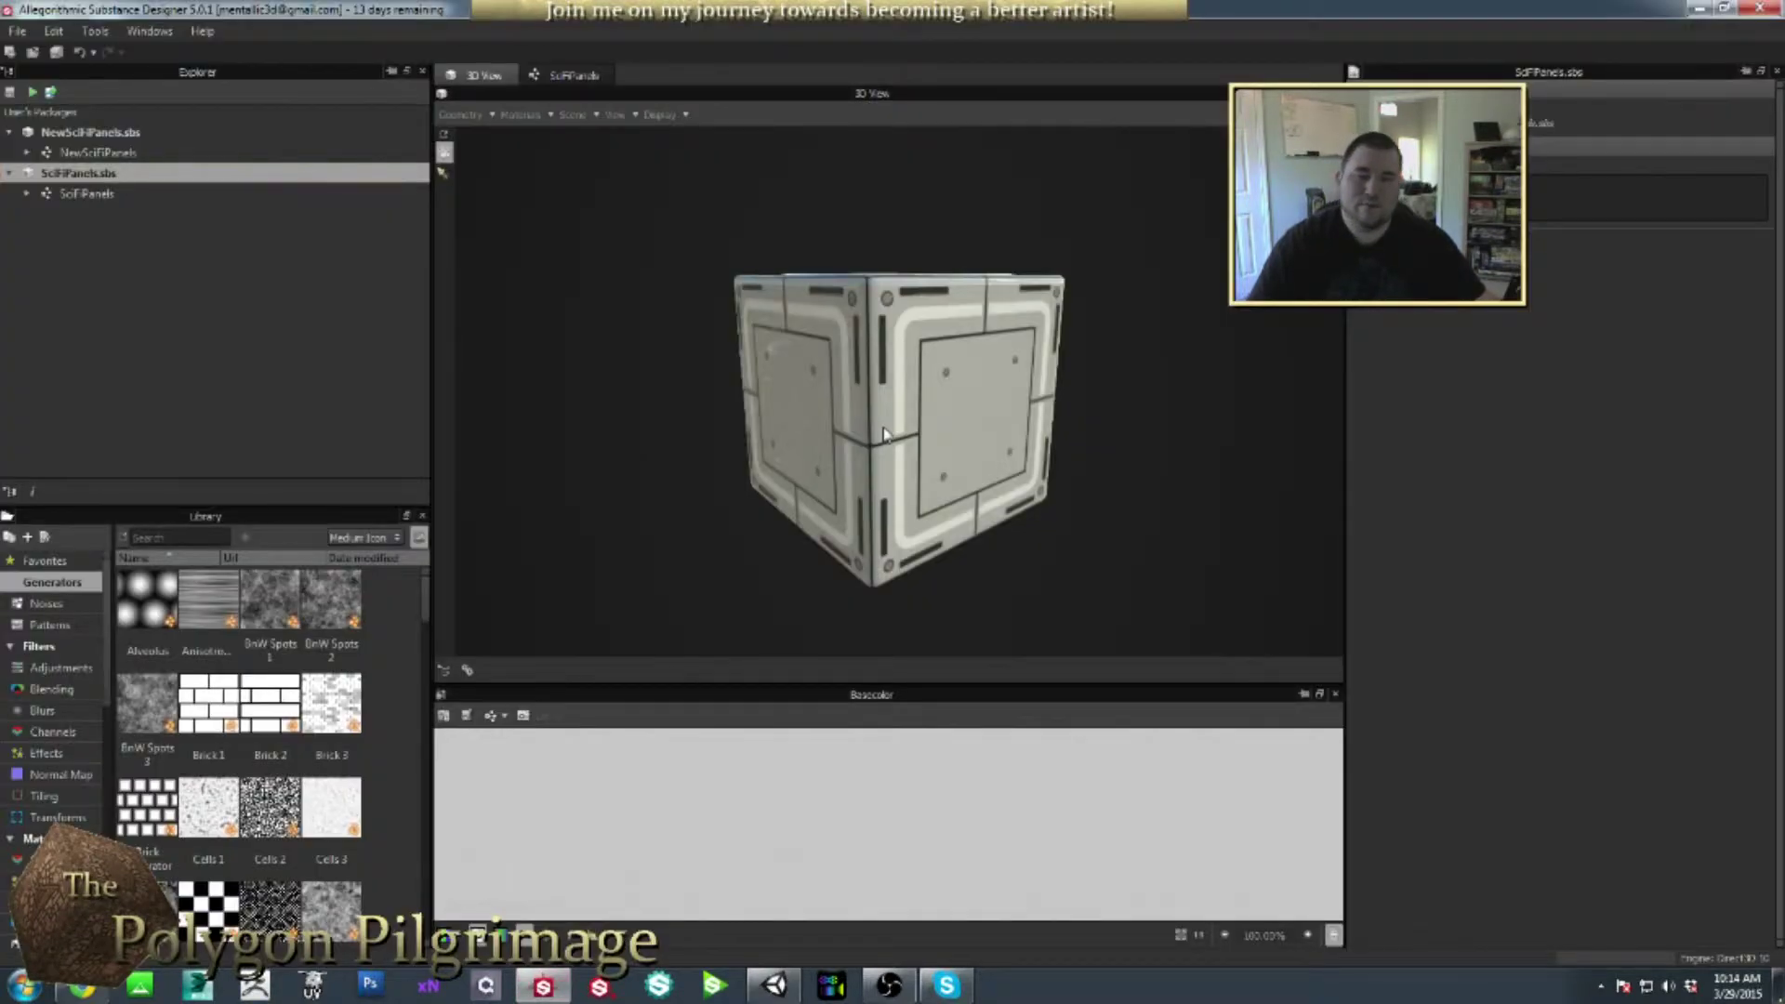
left_click_drag(938, 371, 918, 337)
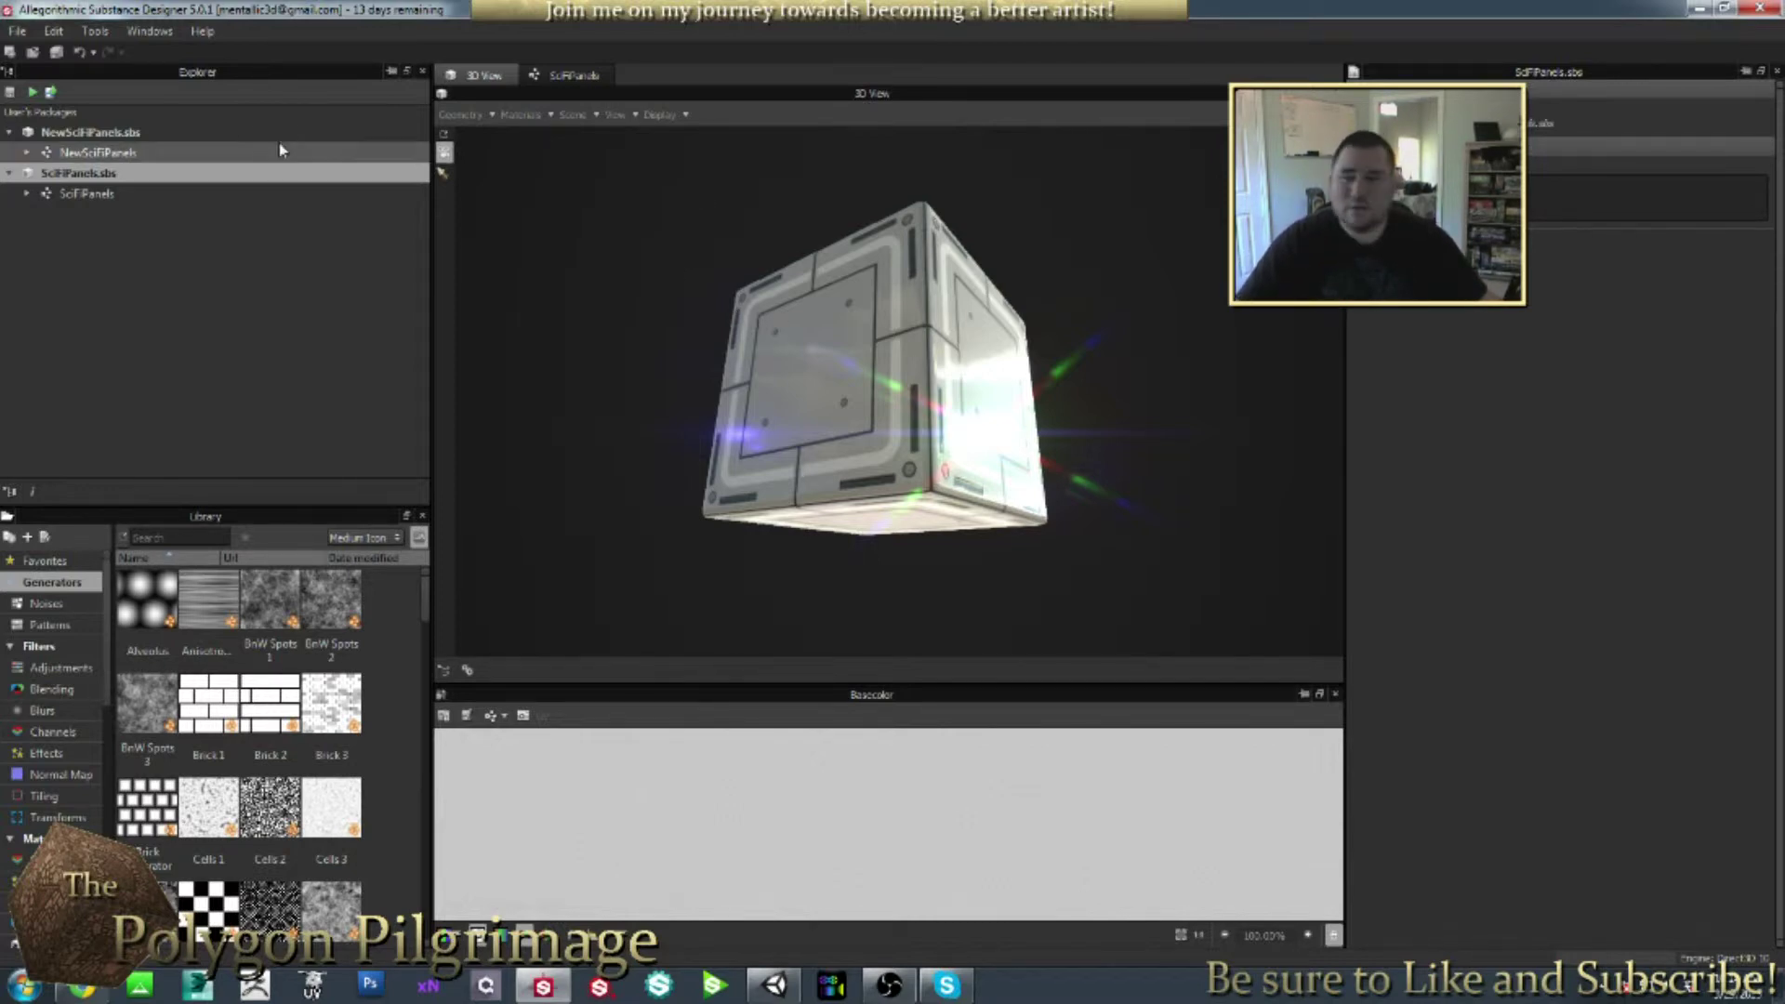
- Set Preferences > Projects Compatibility Mode to Substance Engine v4
left_click(95, 31)
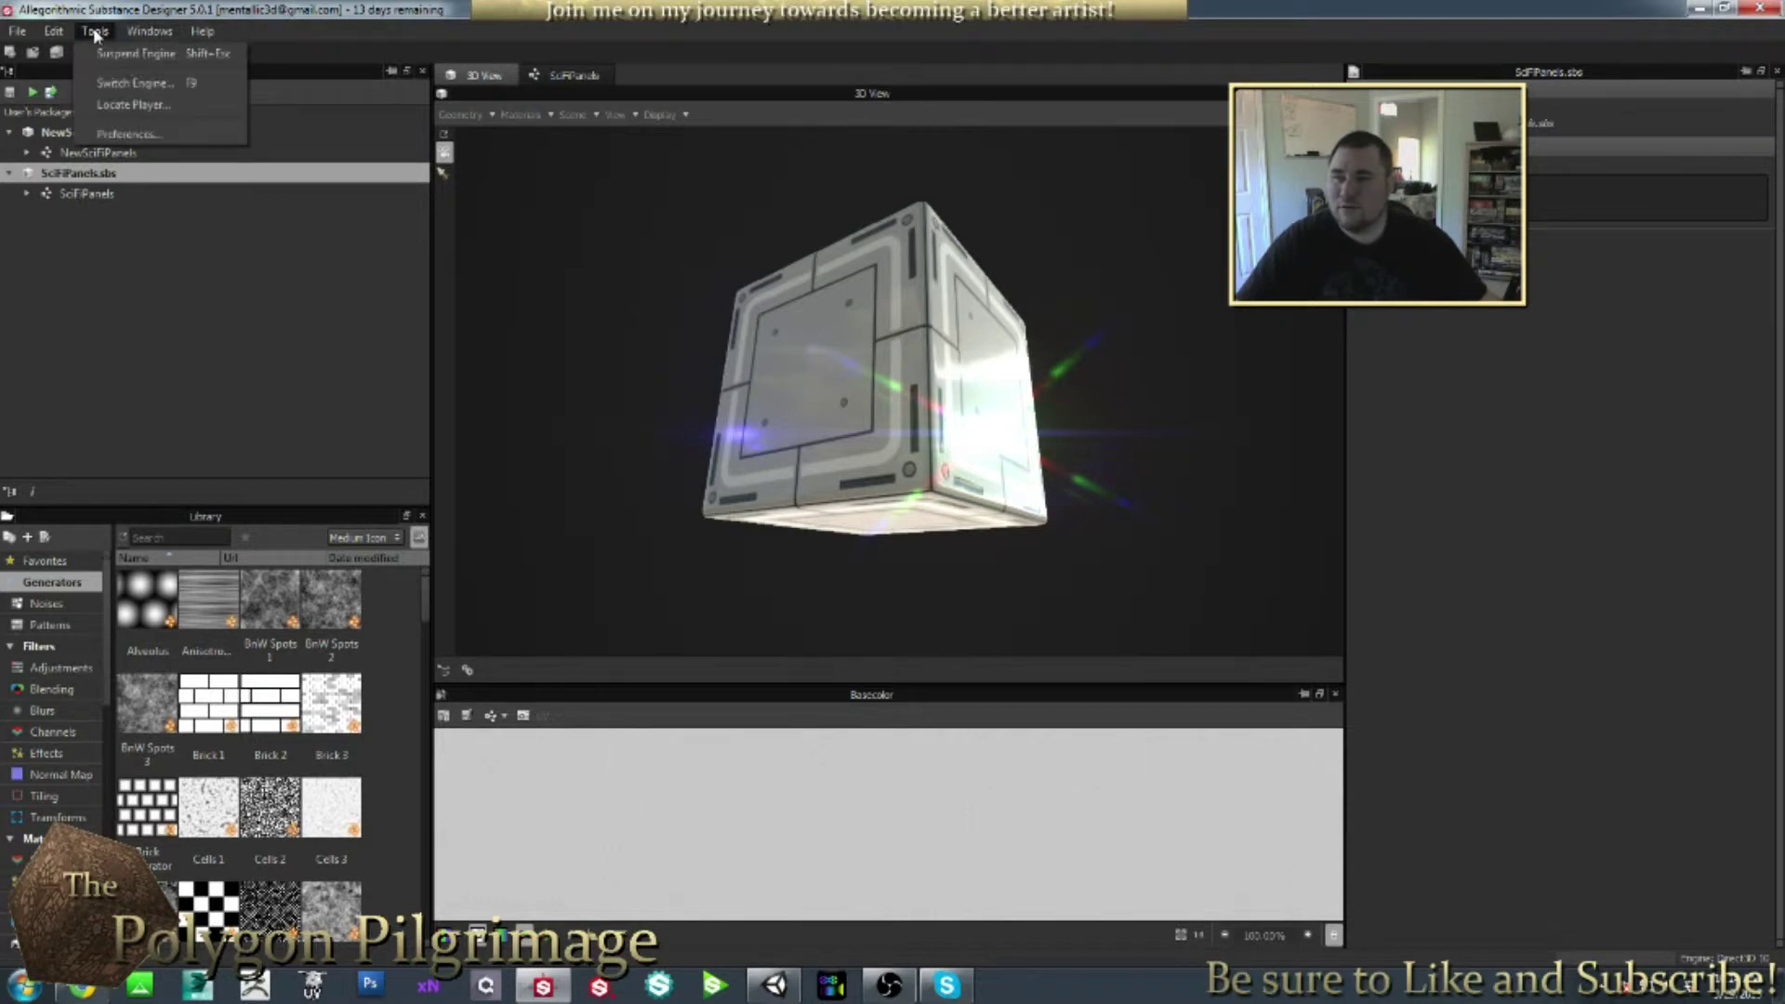
left_click(130, 134)
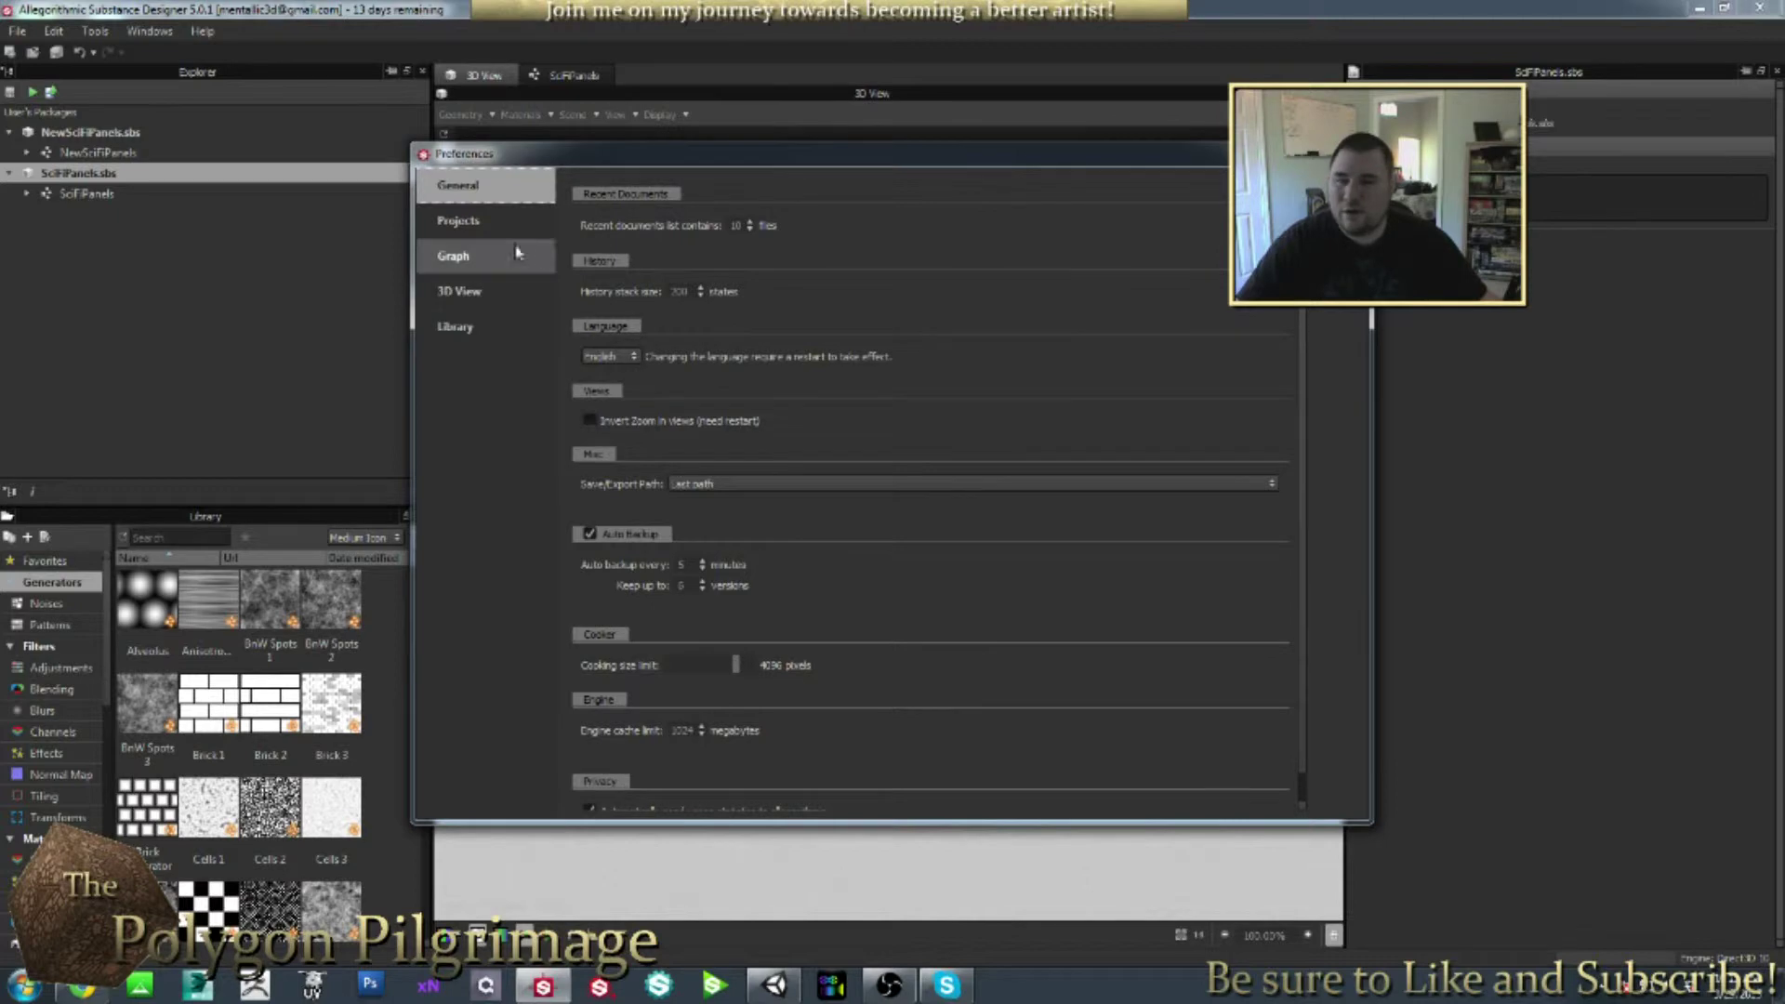
left_click(465, 221)
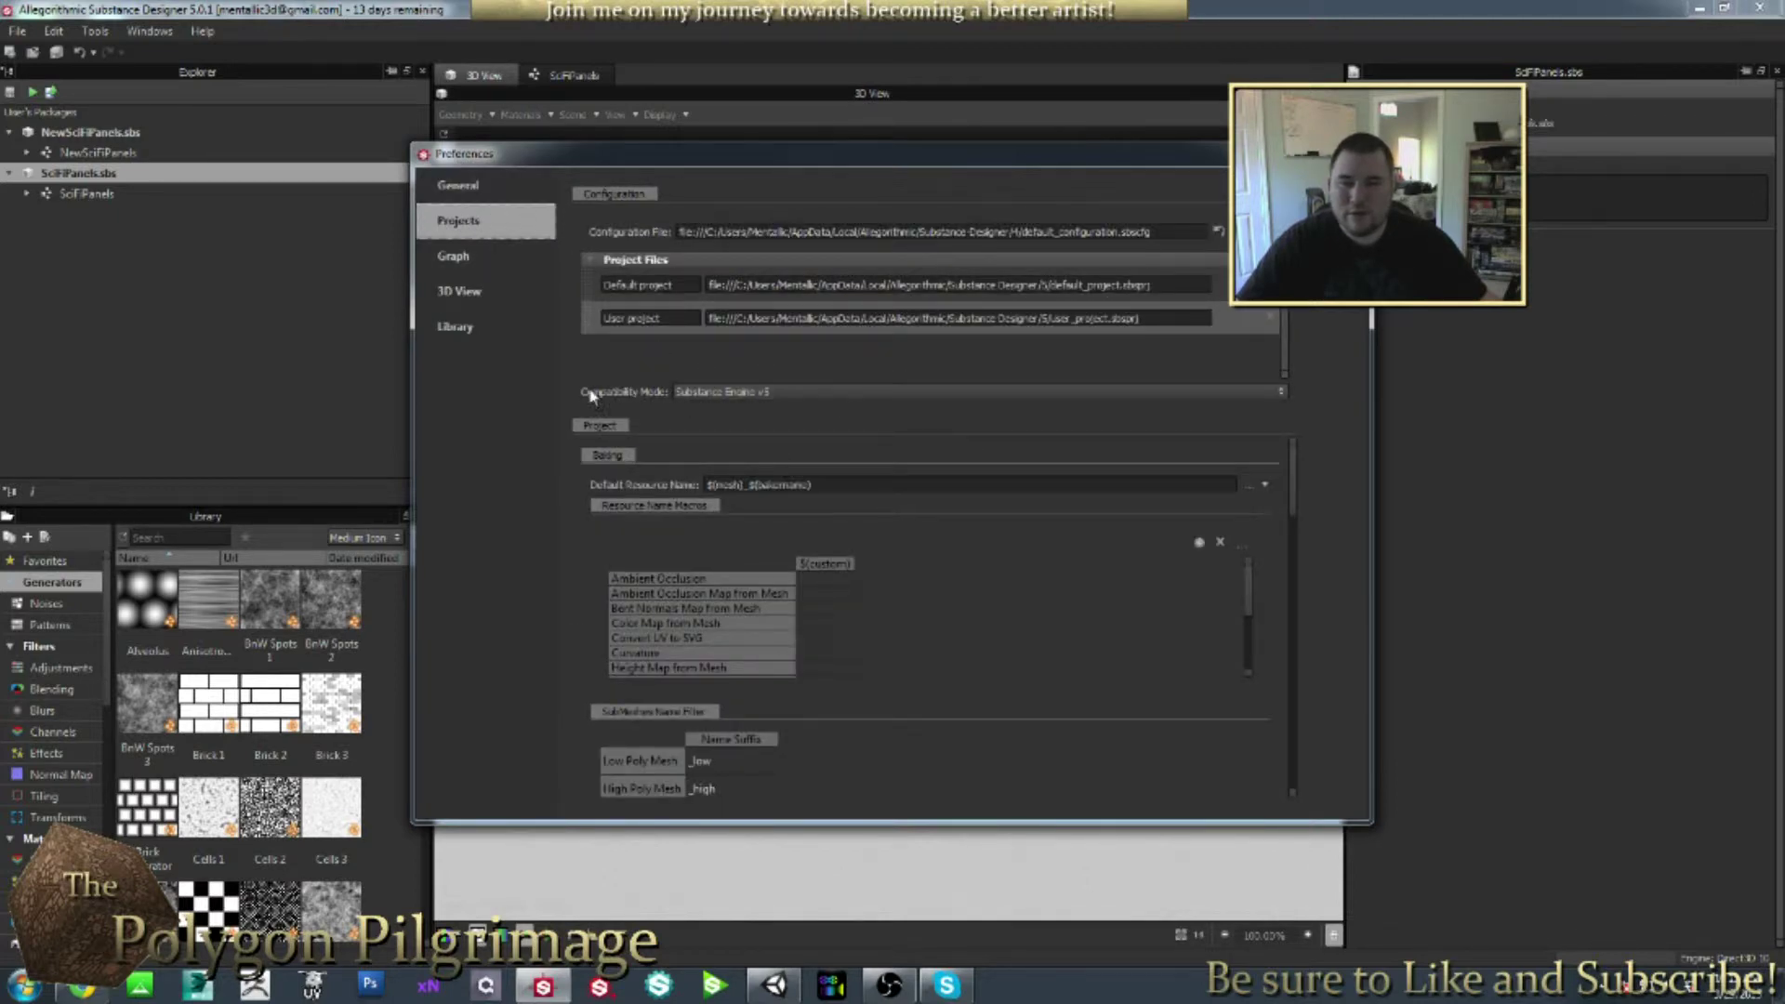
left_click(1253, 397)
left_click(1213, 412)
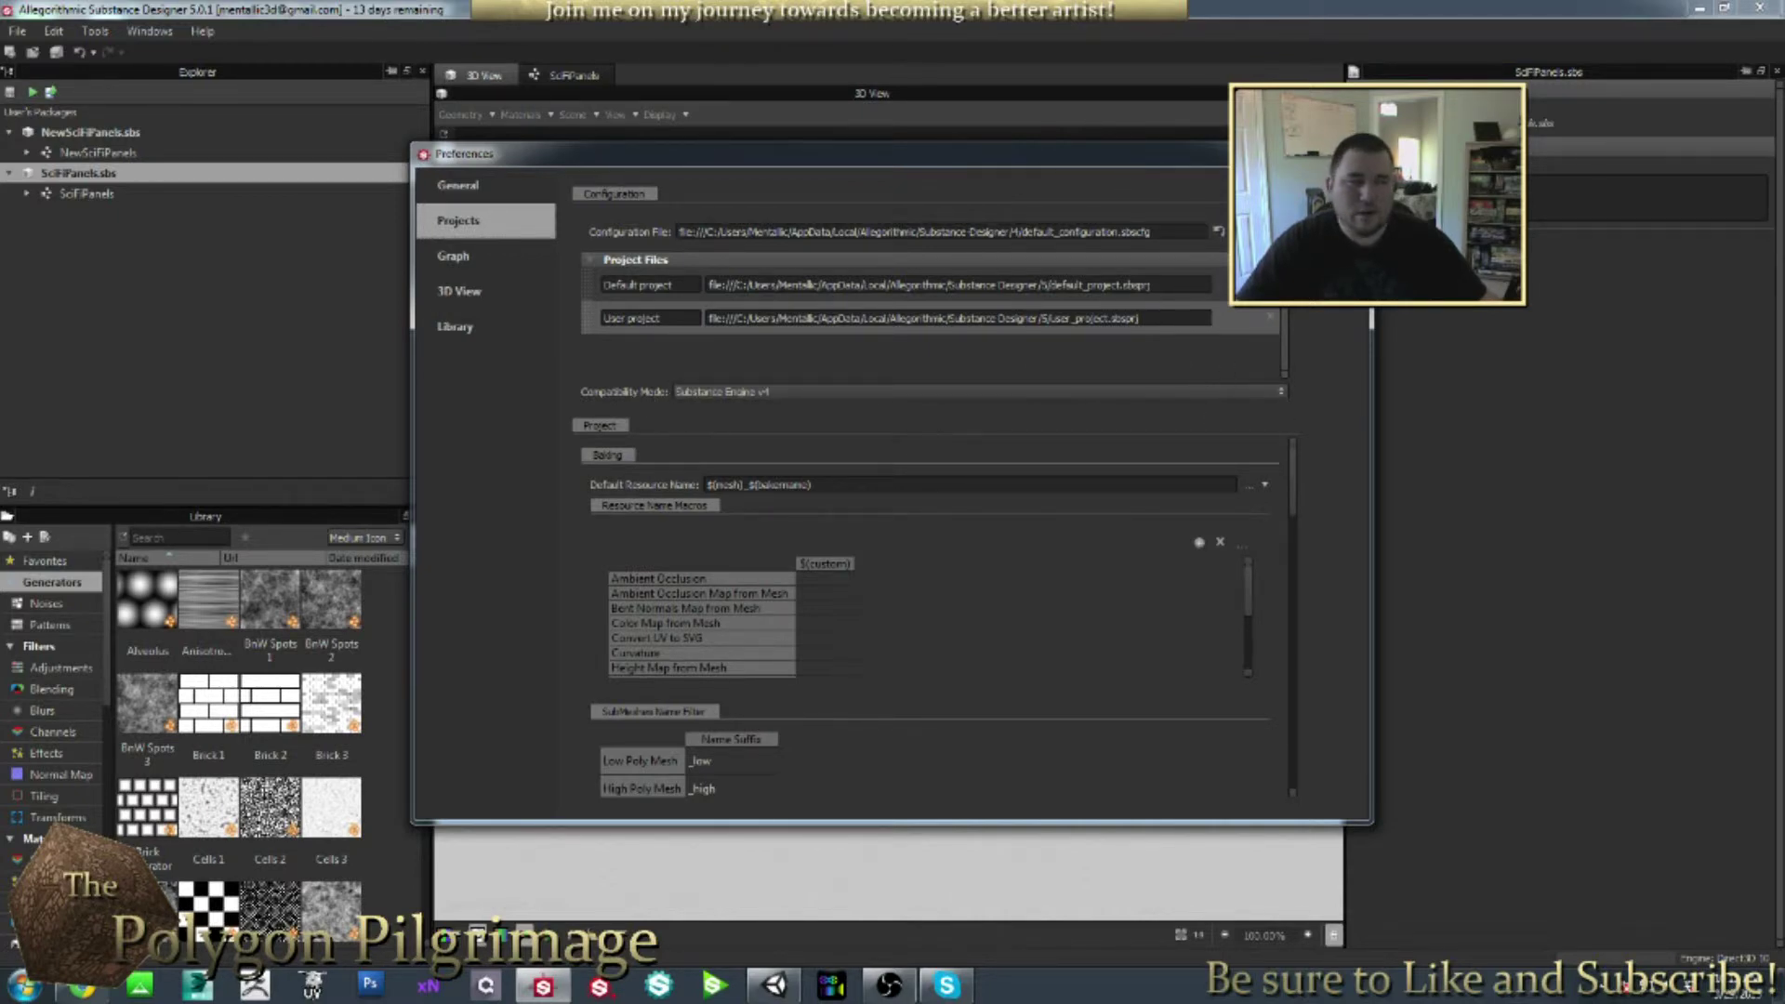
key("Return")
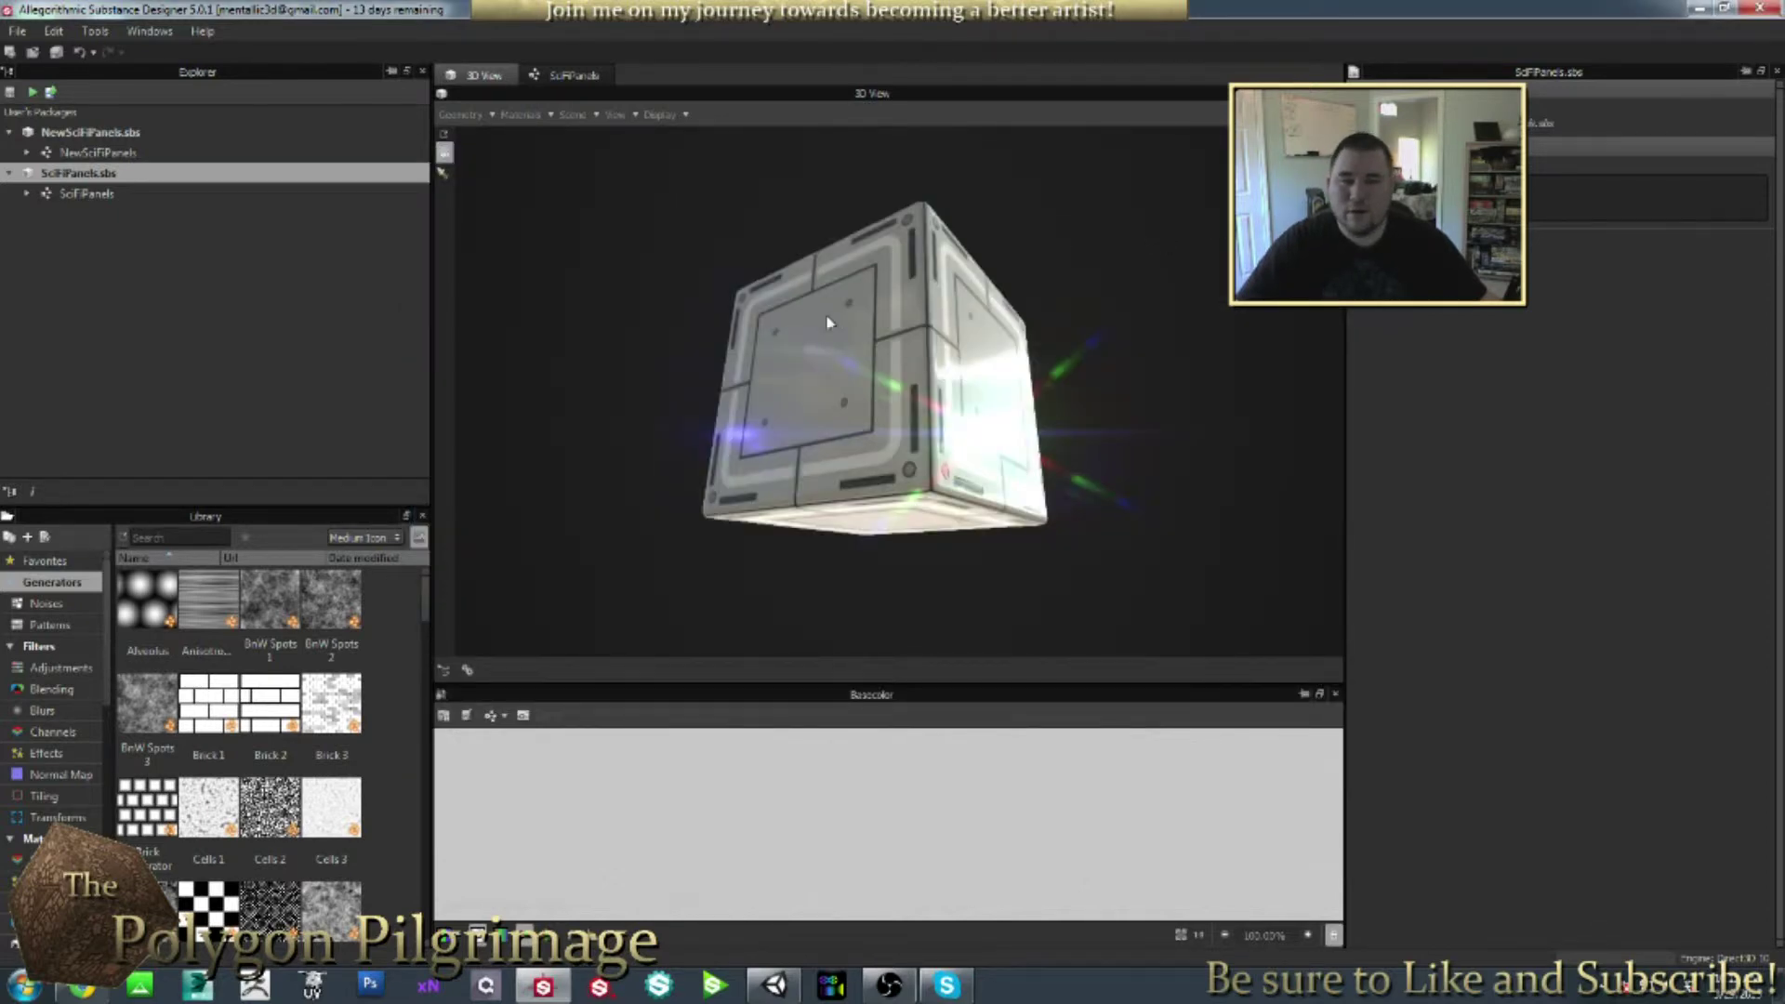
left_click_drag(828, 323, 860, 364)
left_click(574, 76)
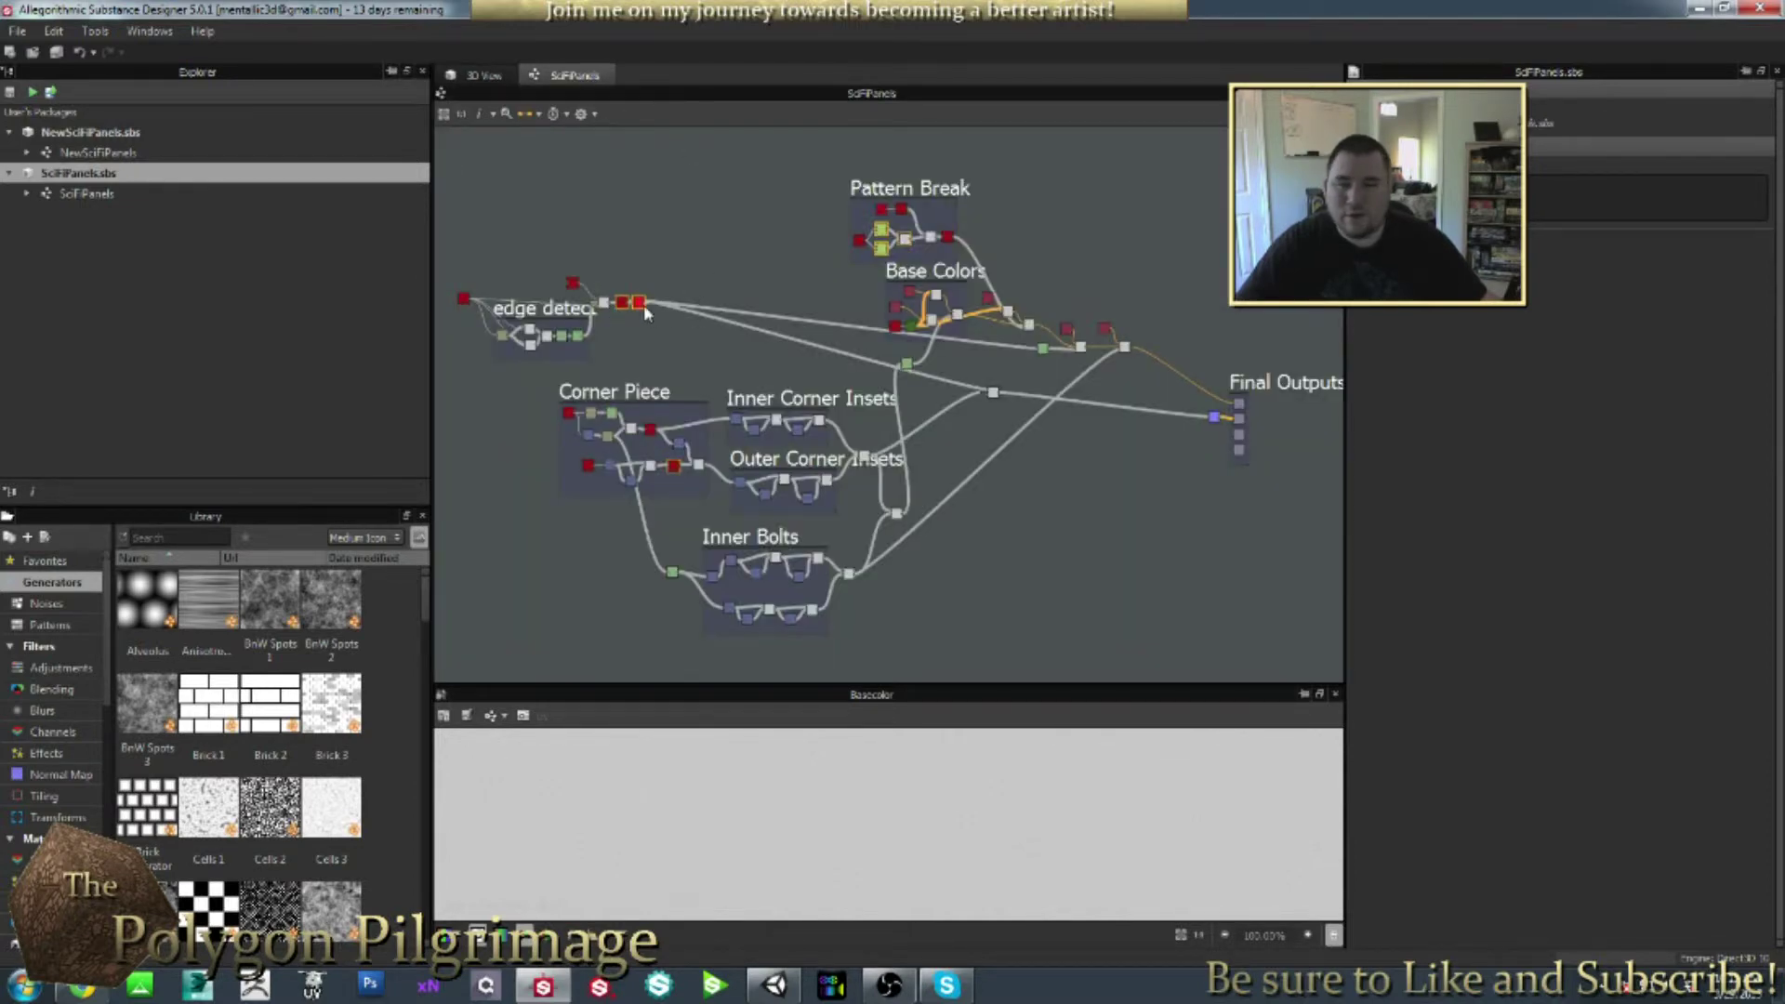
scroll(634, 311, "up", 2)
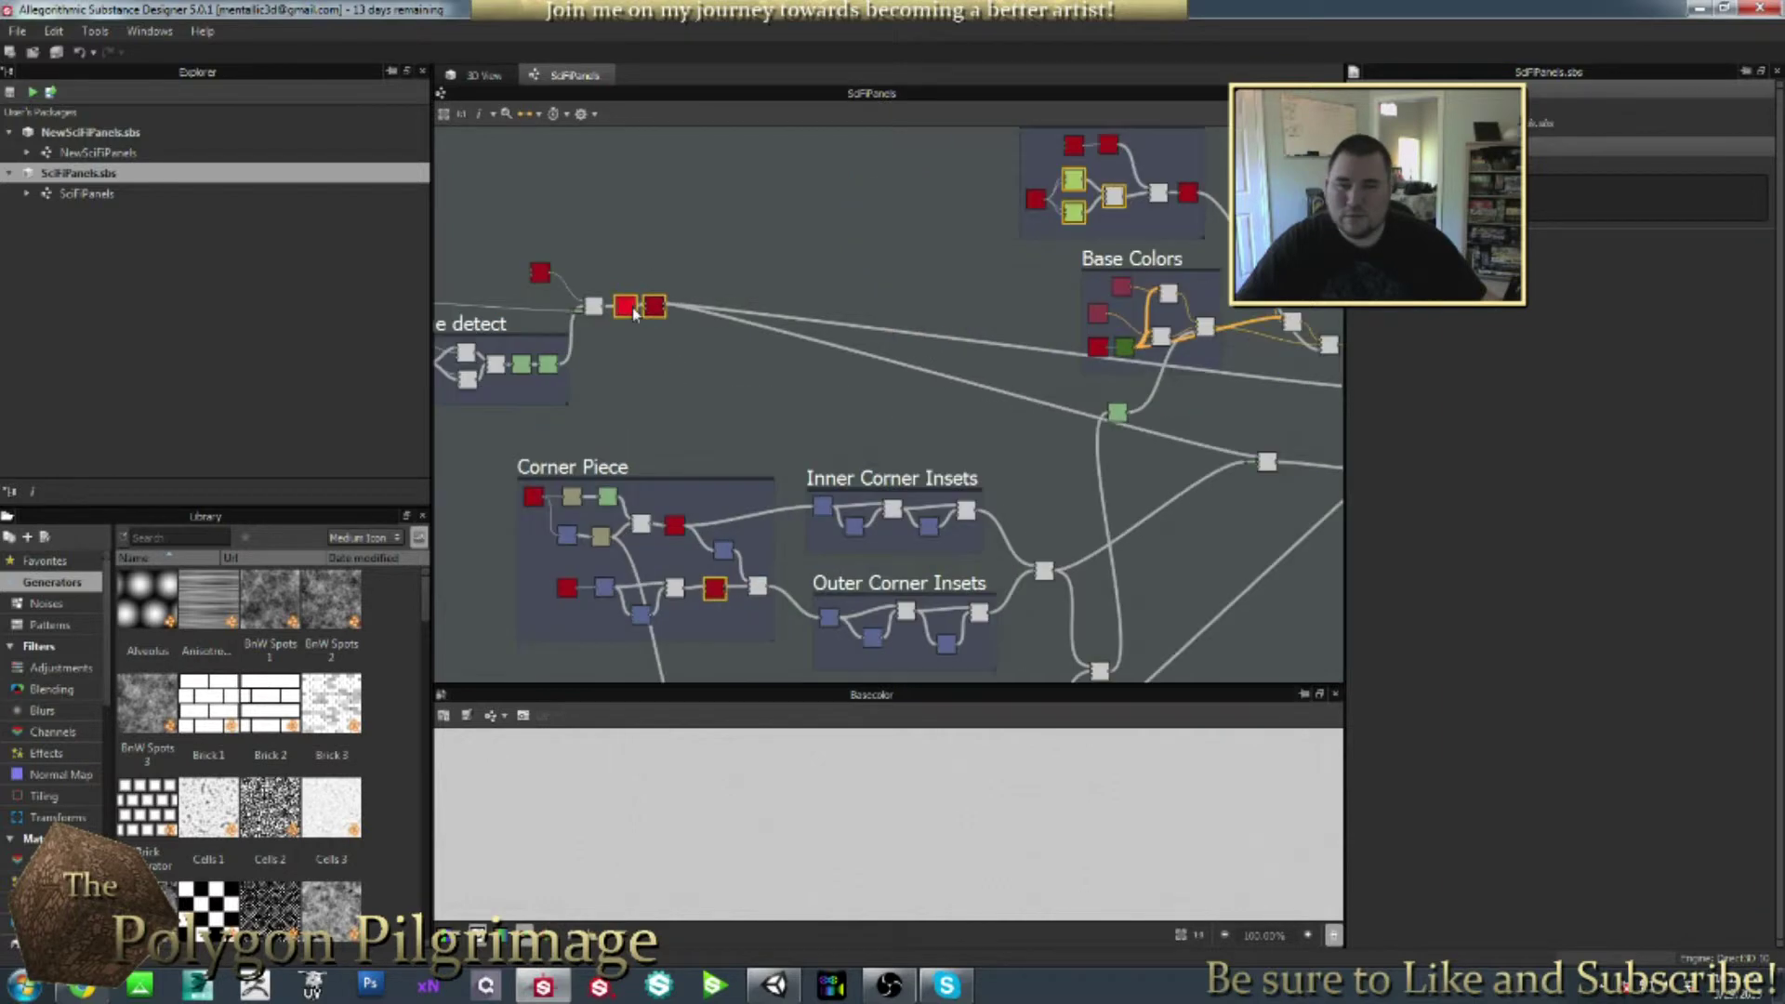
scroll(634, 312, "up", 5)
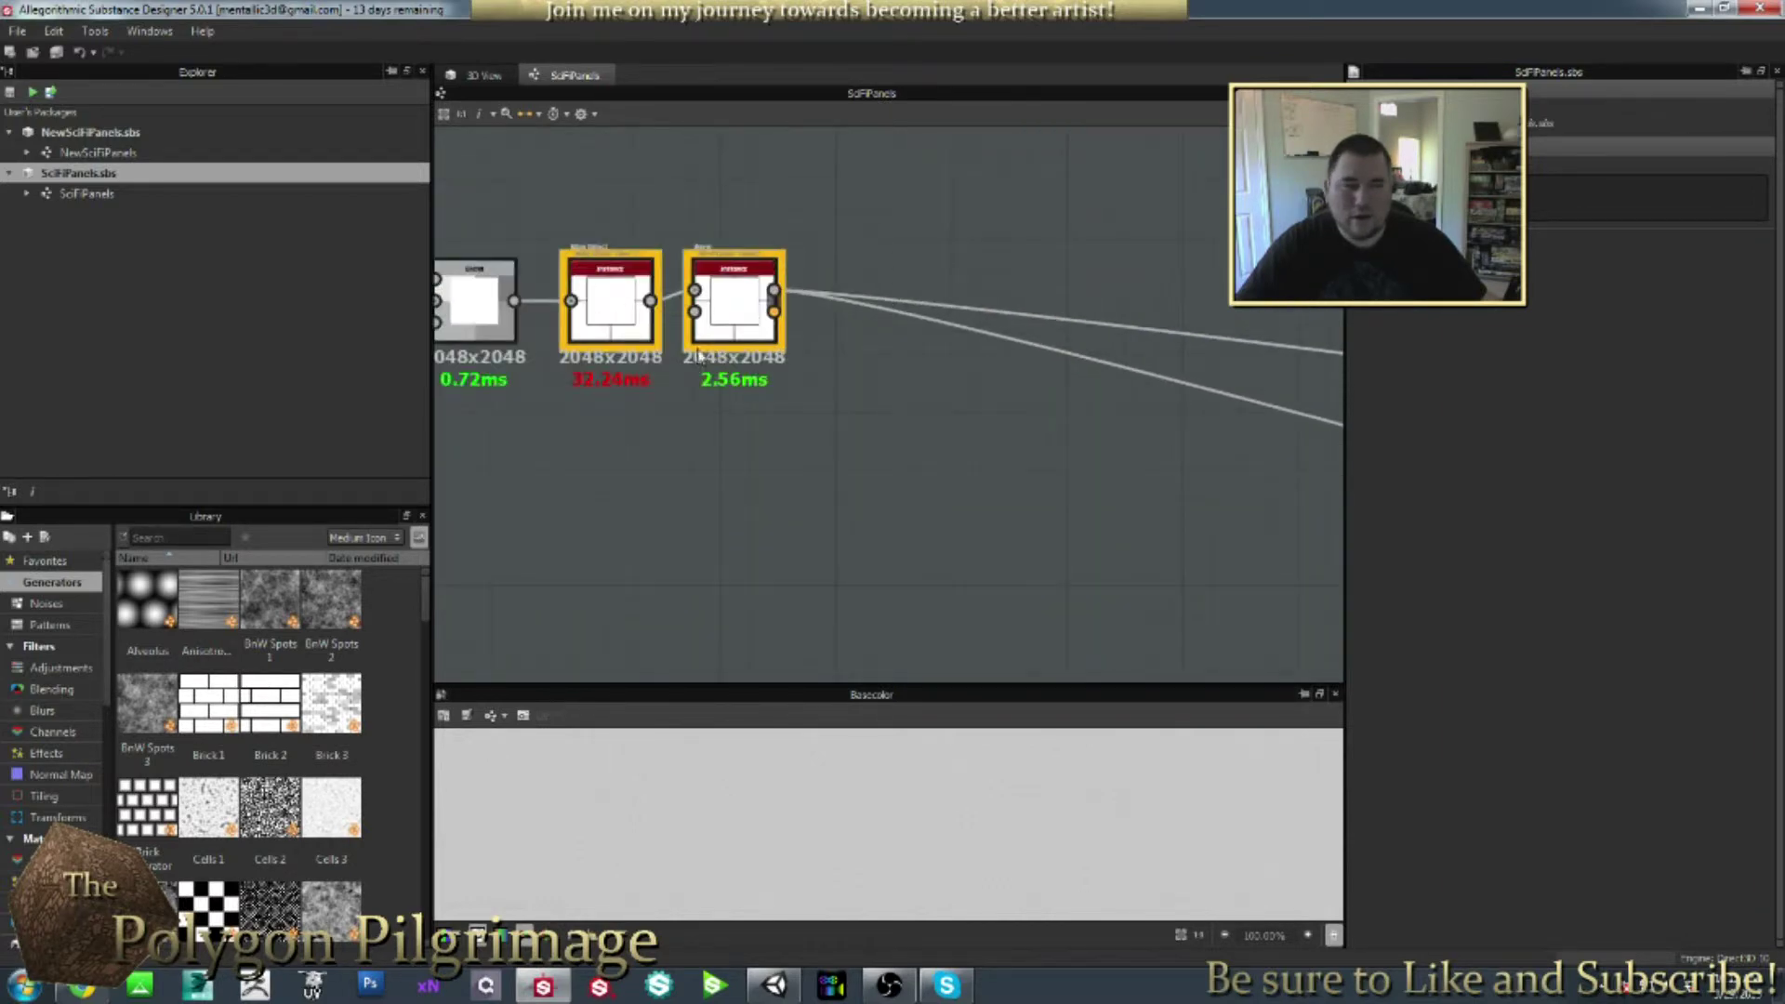
scroll(697, 354, "down", 7)
scroll(728, 476, "up", 4)
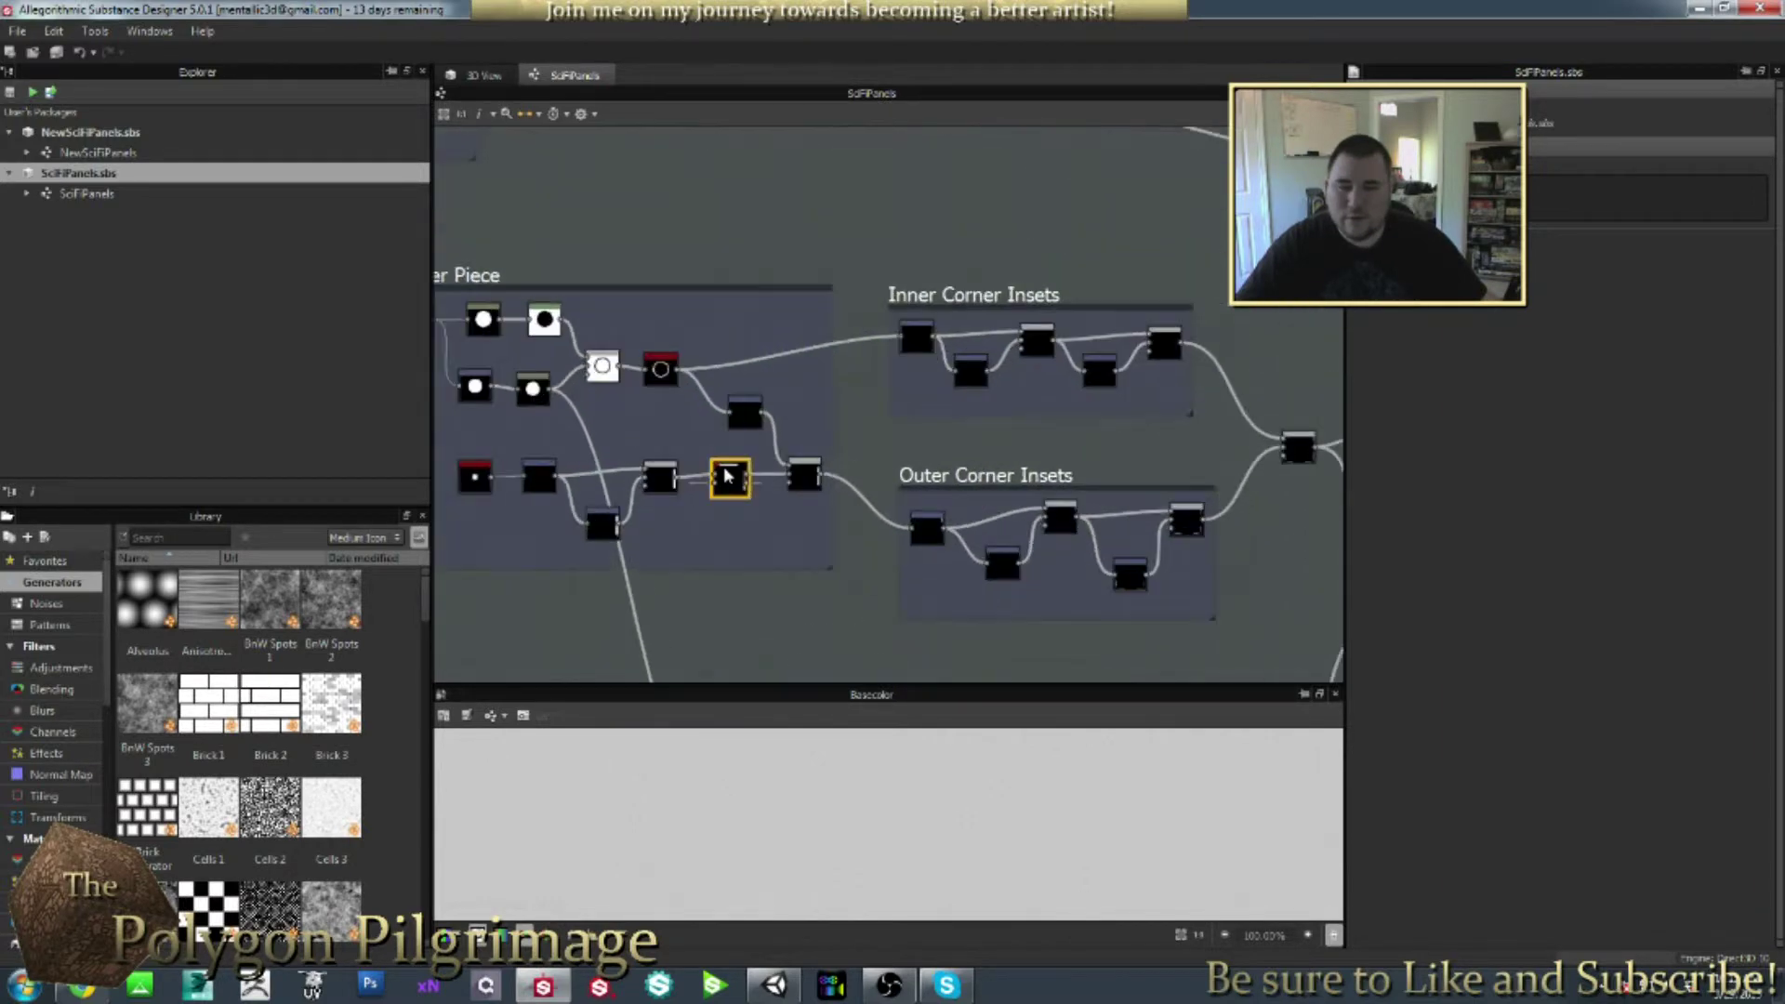
scroll(730, 478, "down", 5)
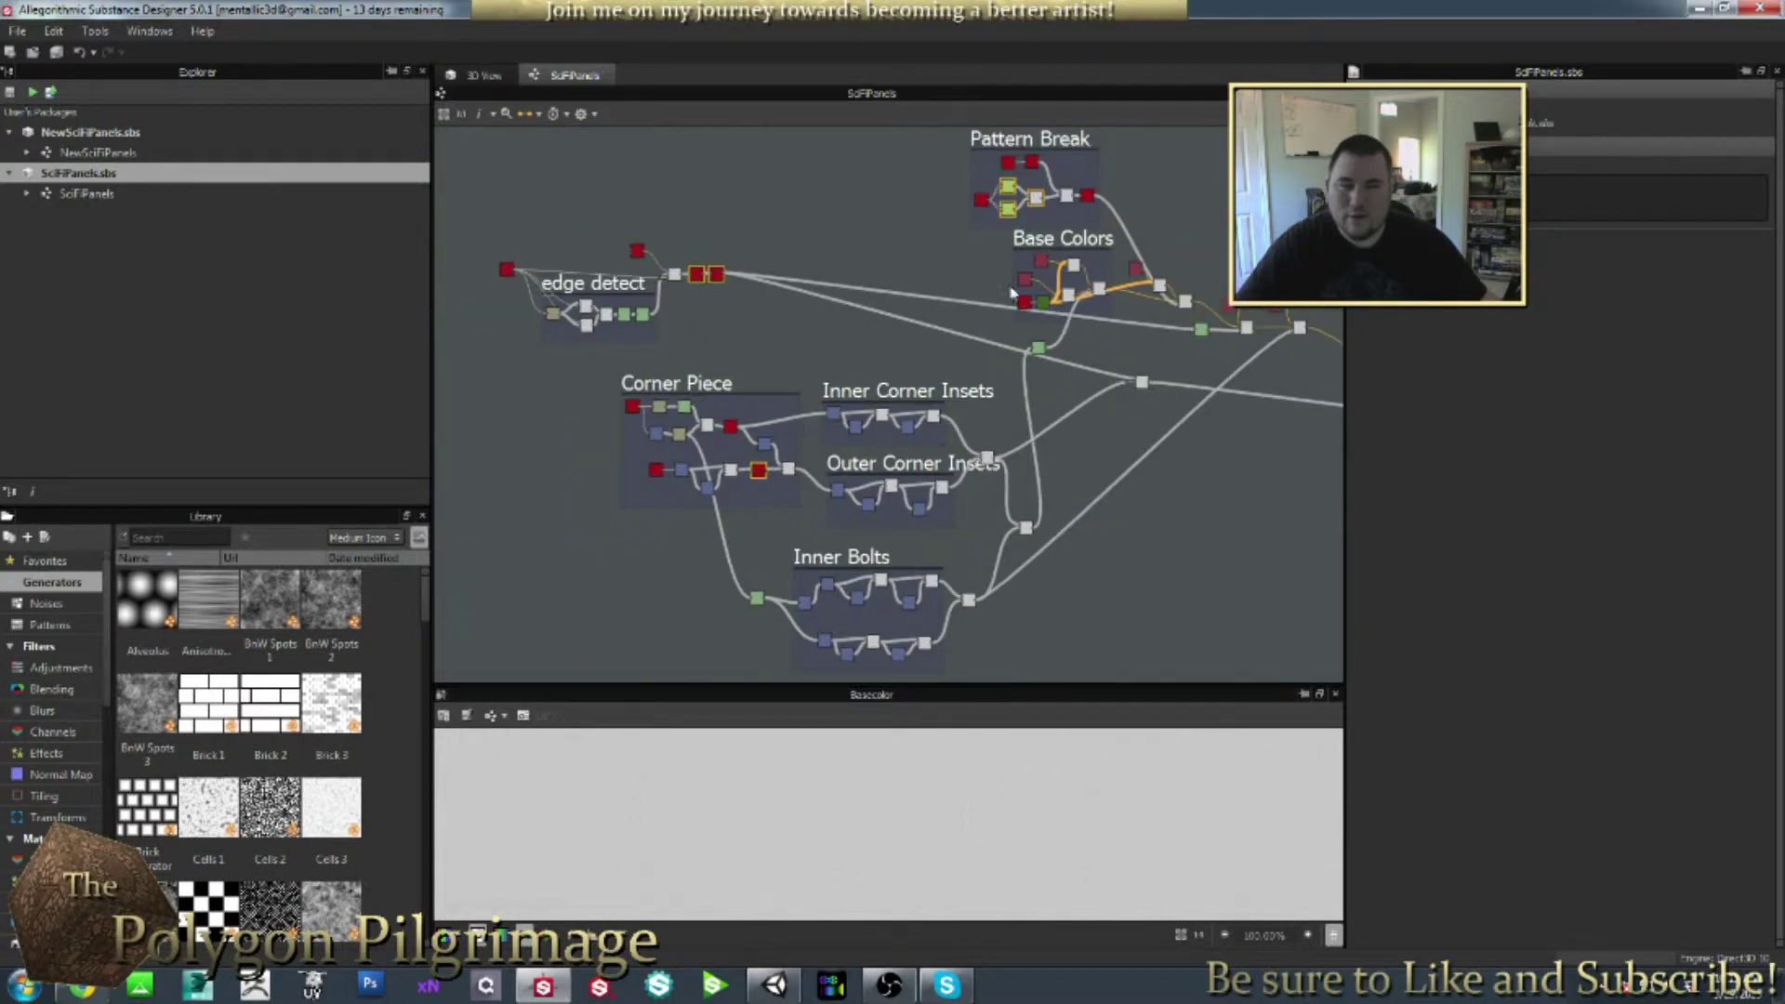
scroll(1027, 191, "up", 6)
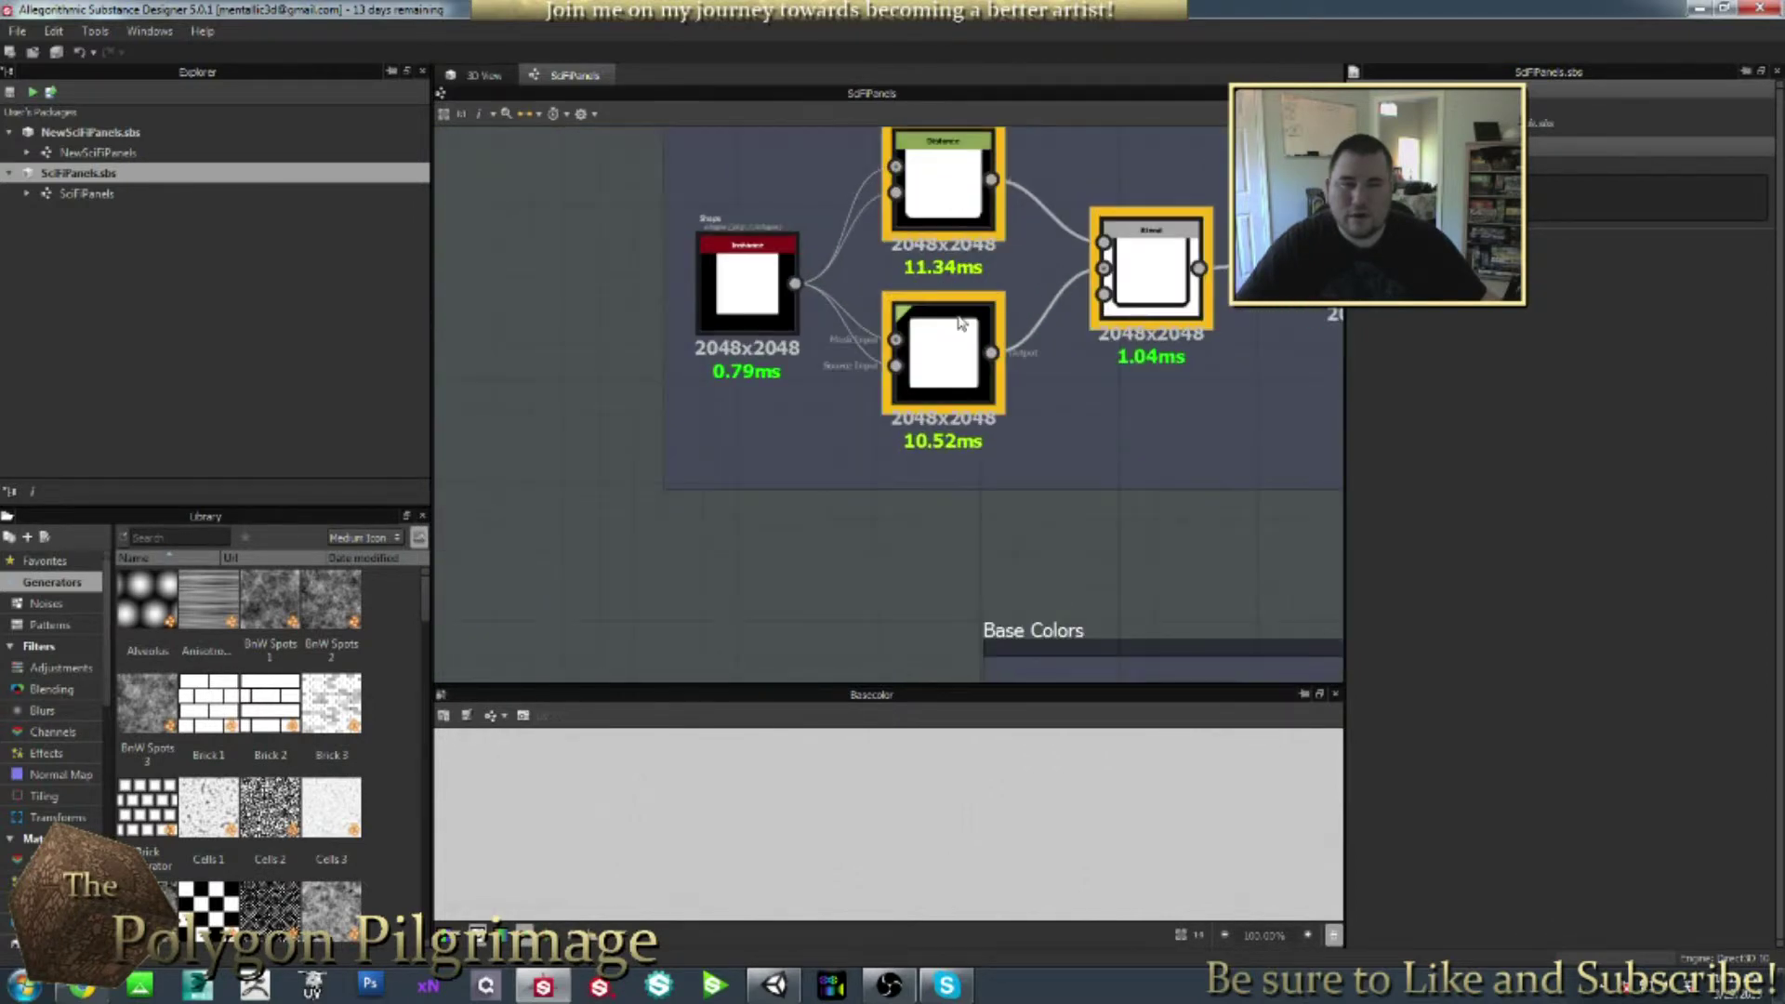
scroll(1027, 253, "down", 4)
scroll(1023, 249, "up", 3)
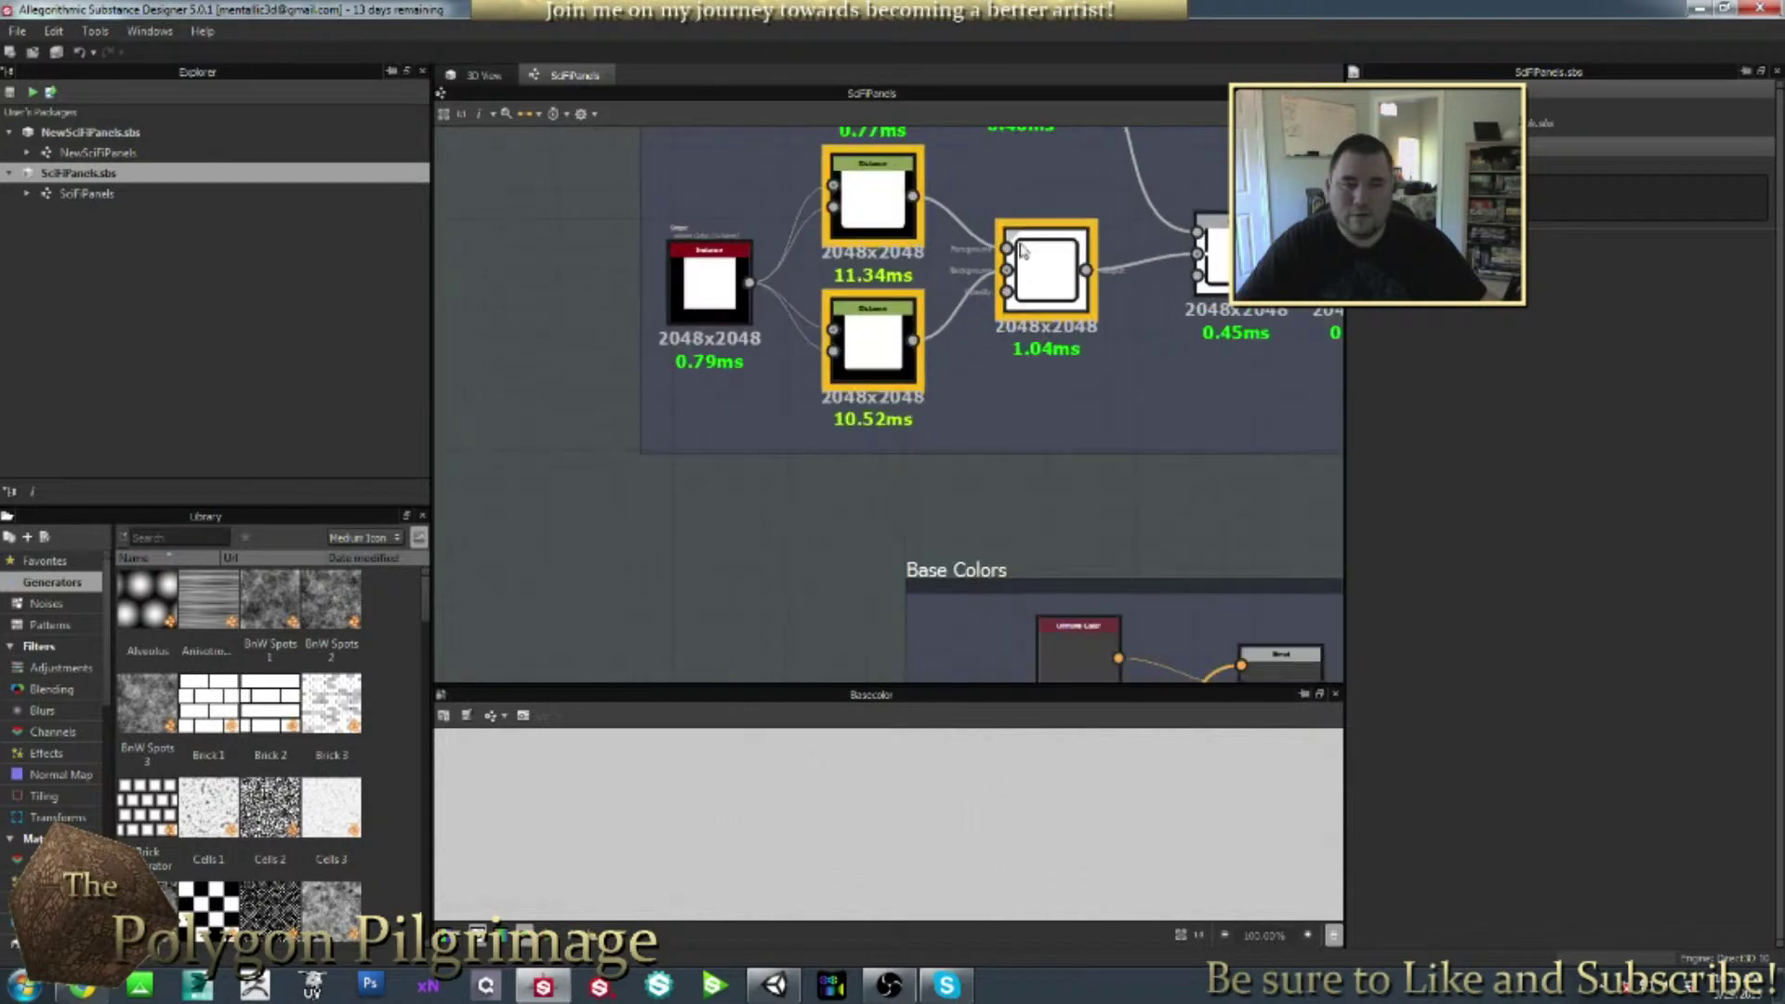
scroll(1018, 247, "down", 5)
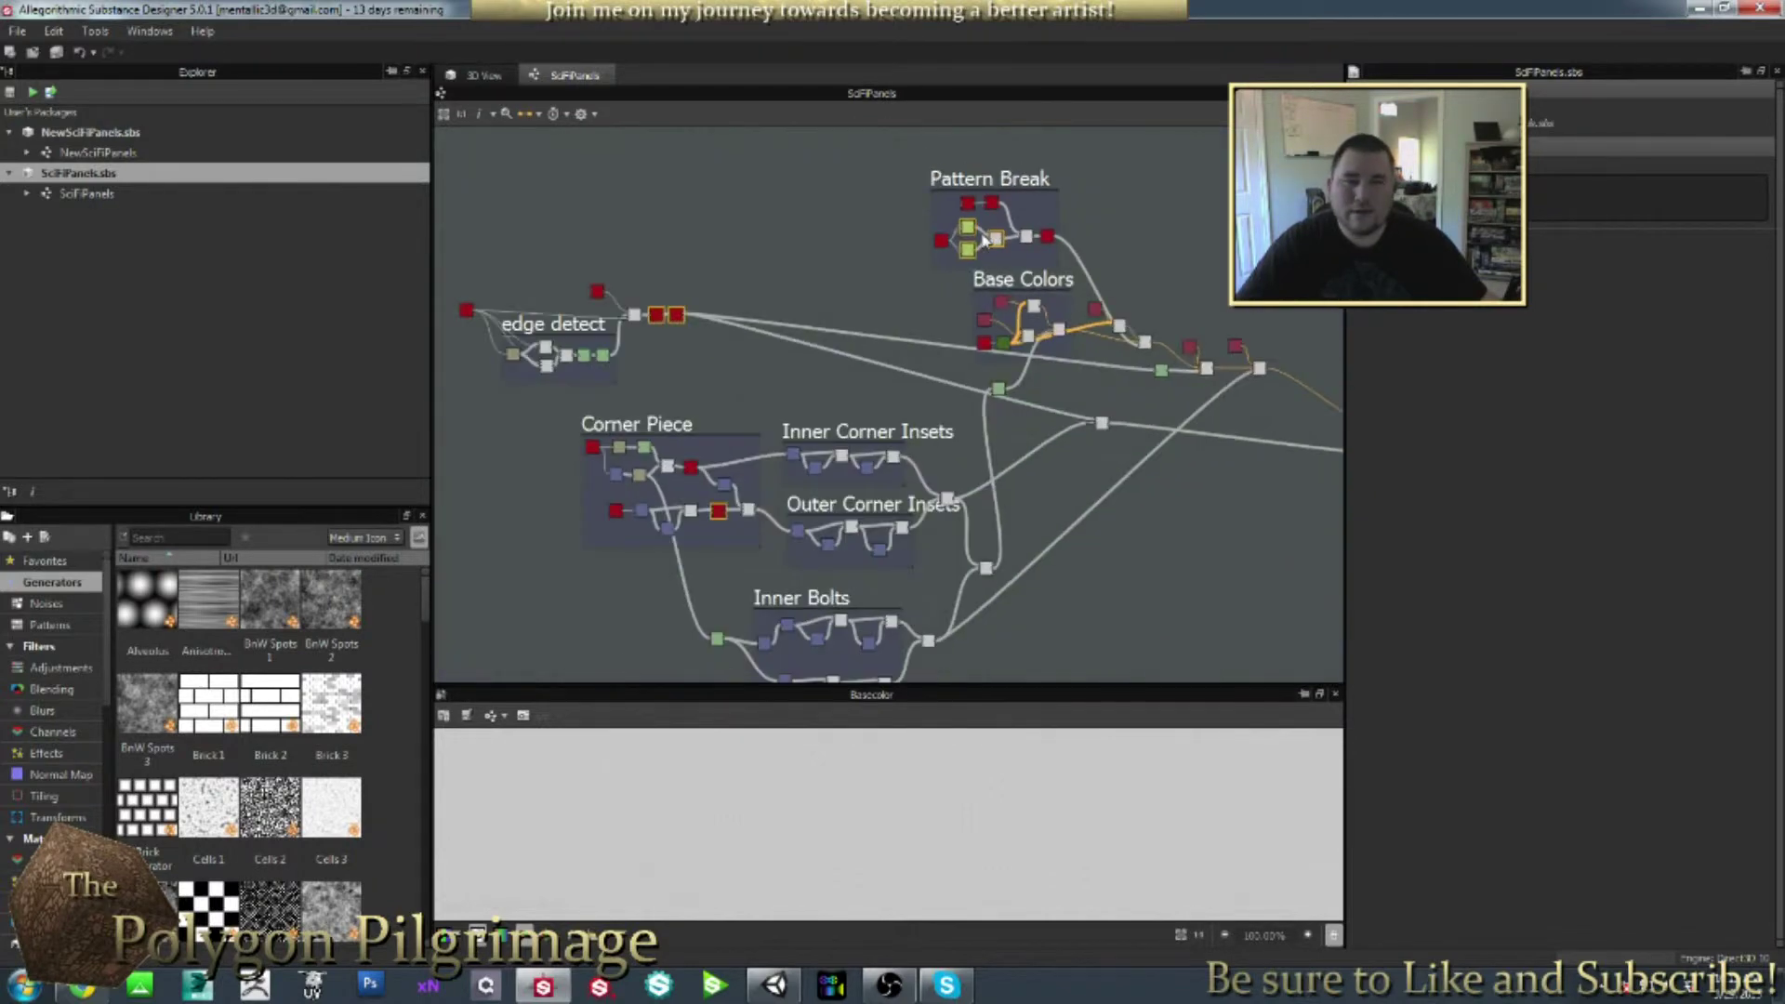
scroll(940, 297, "down", 1)
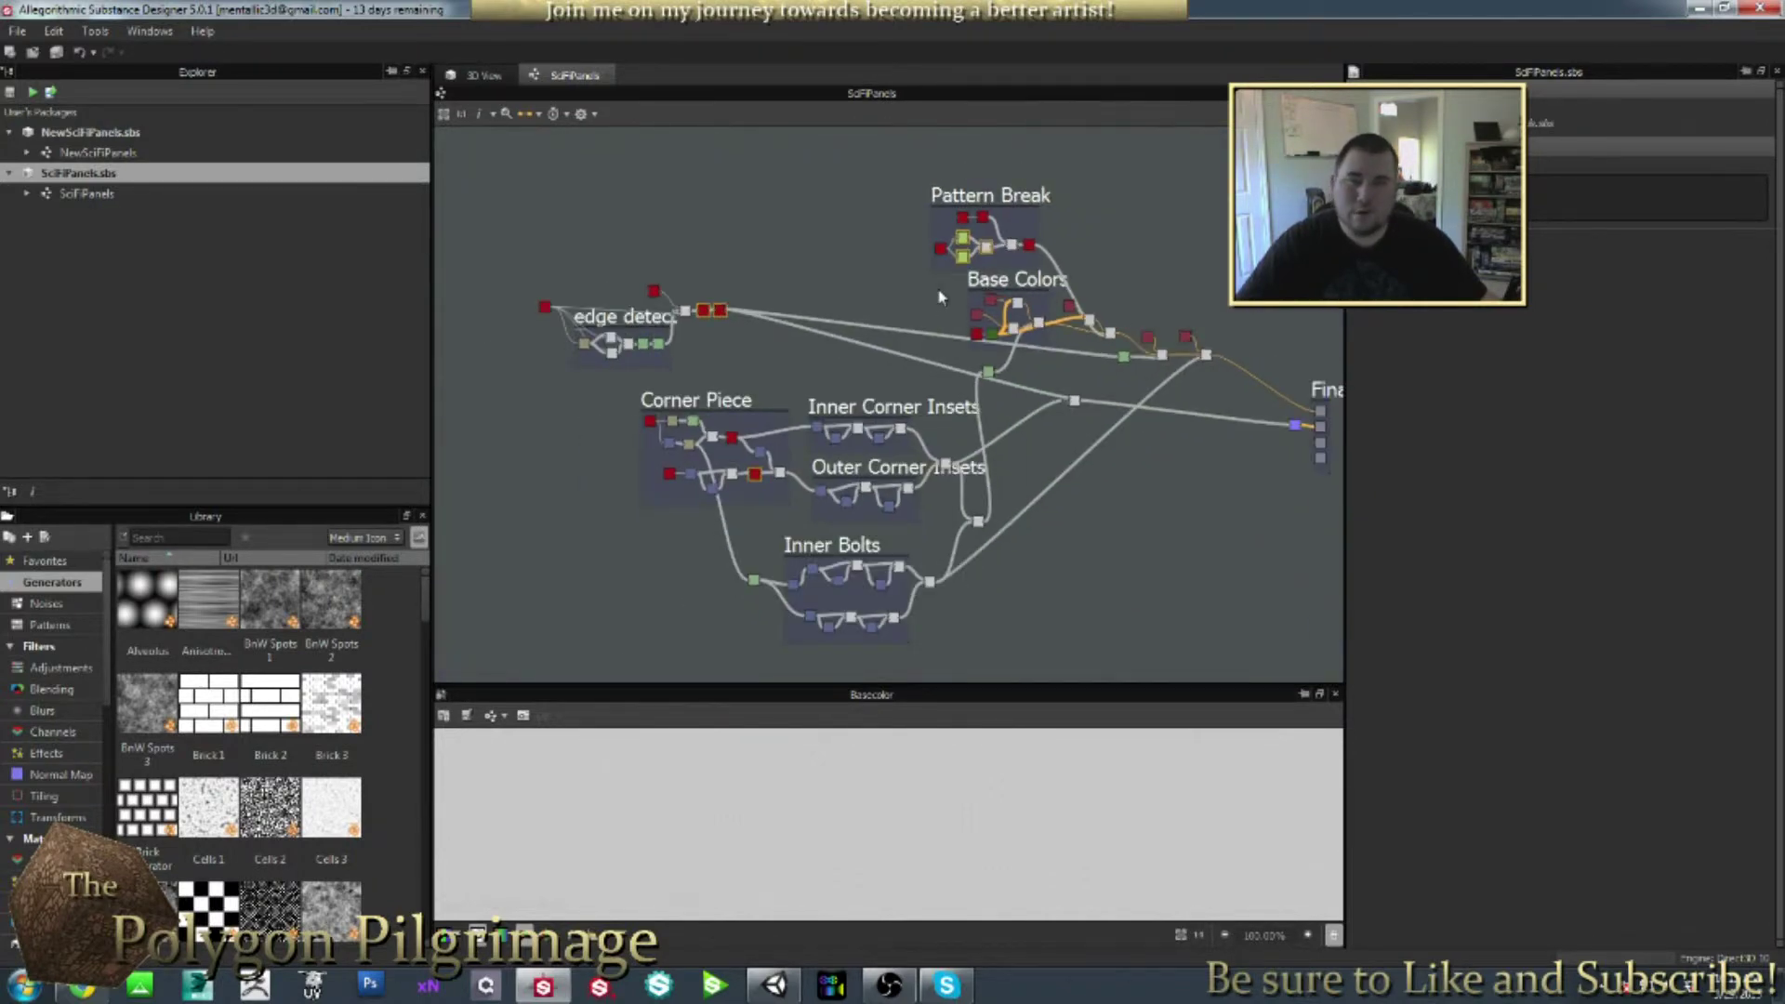
middle_click_drag(878, 321, 829, 283)
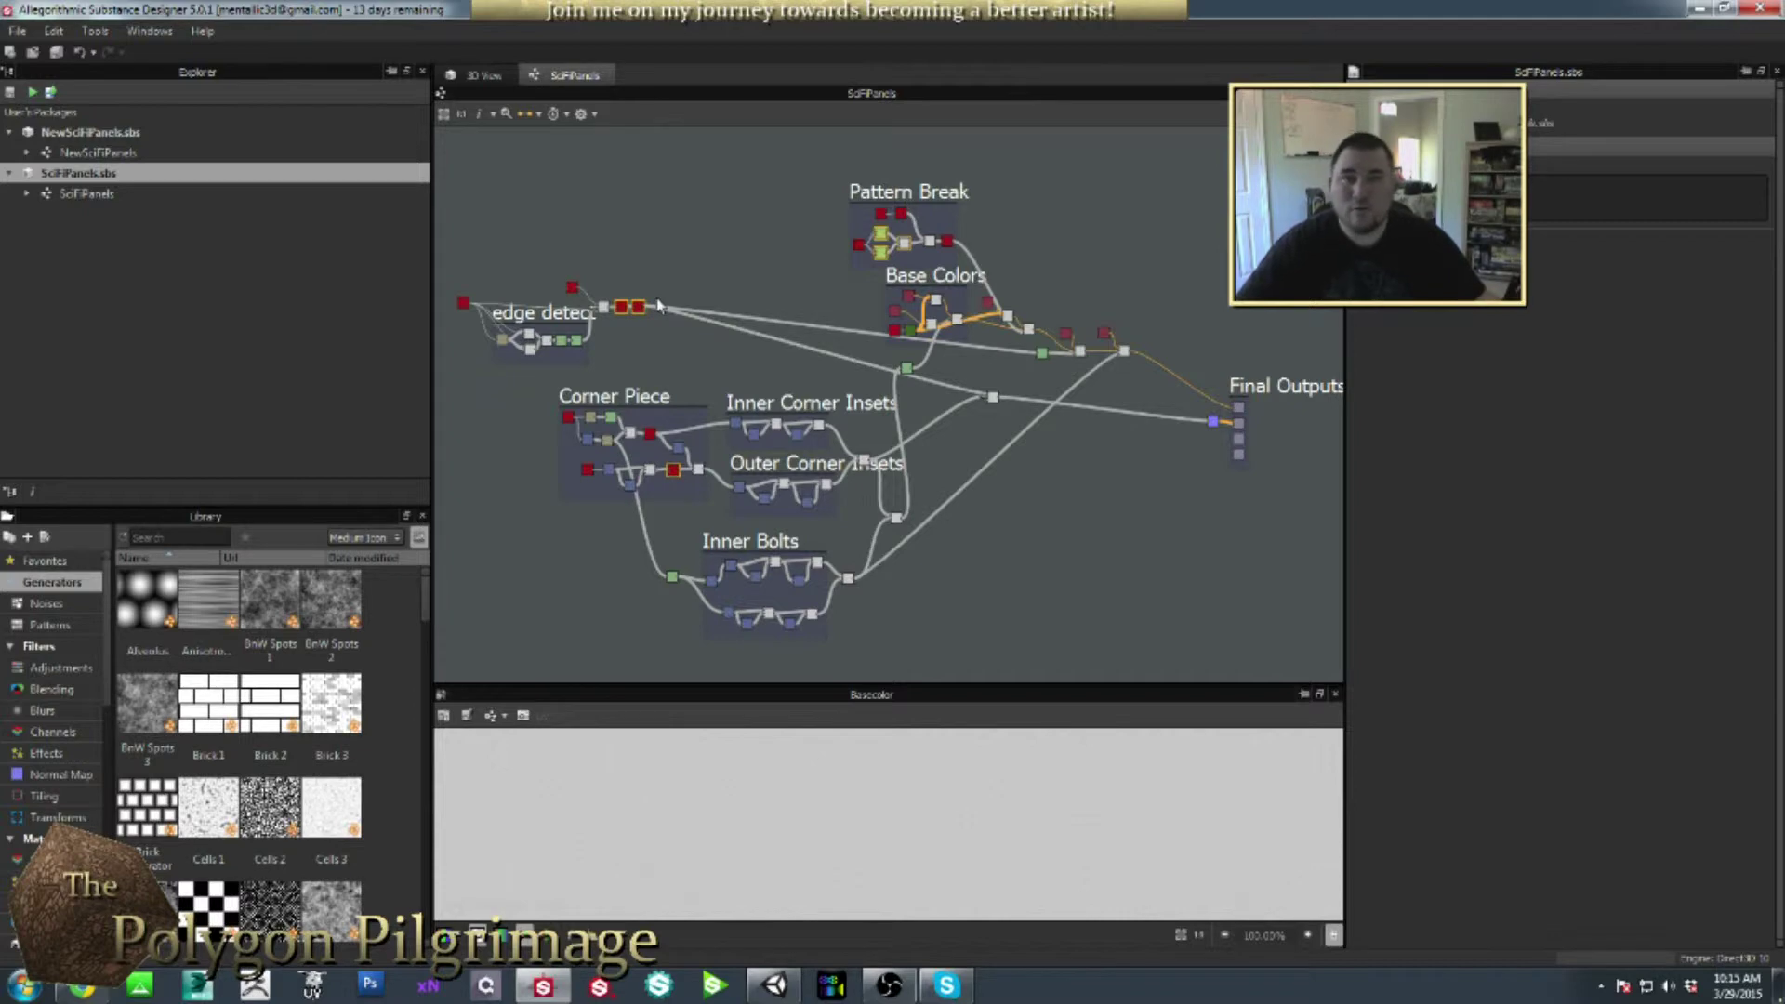
scroll(657, 307, "up", 7)
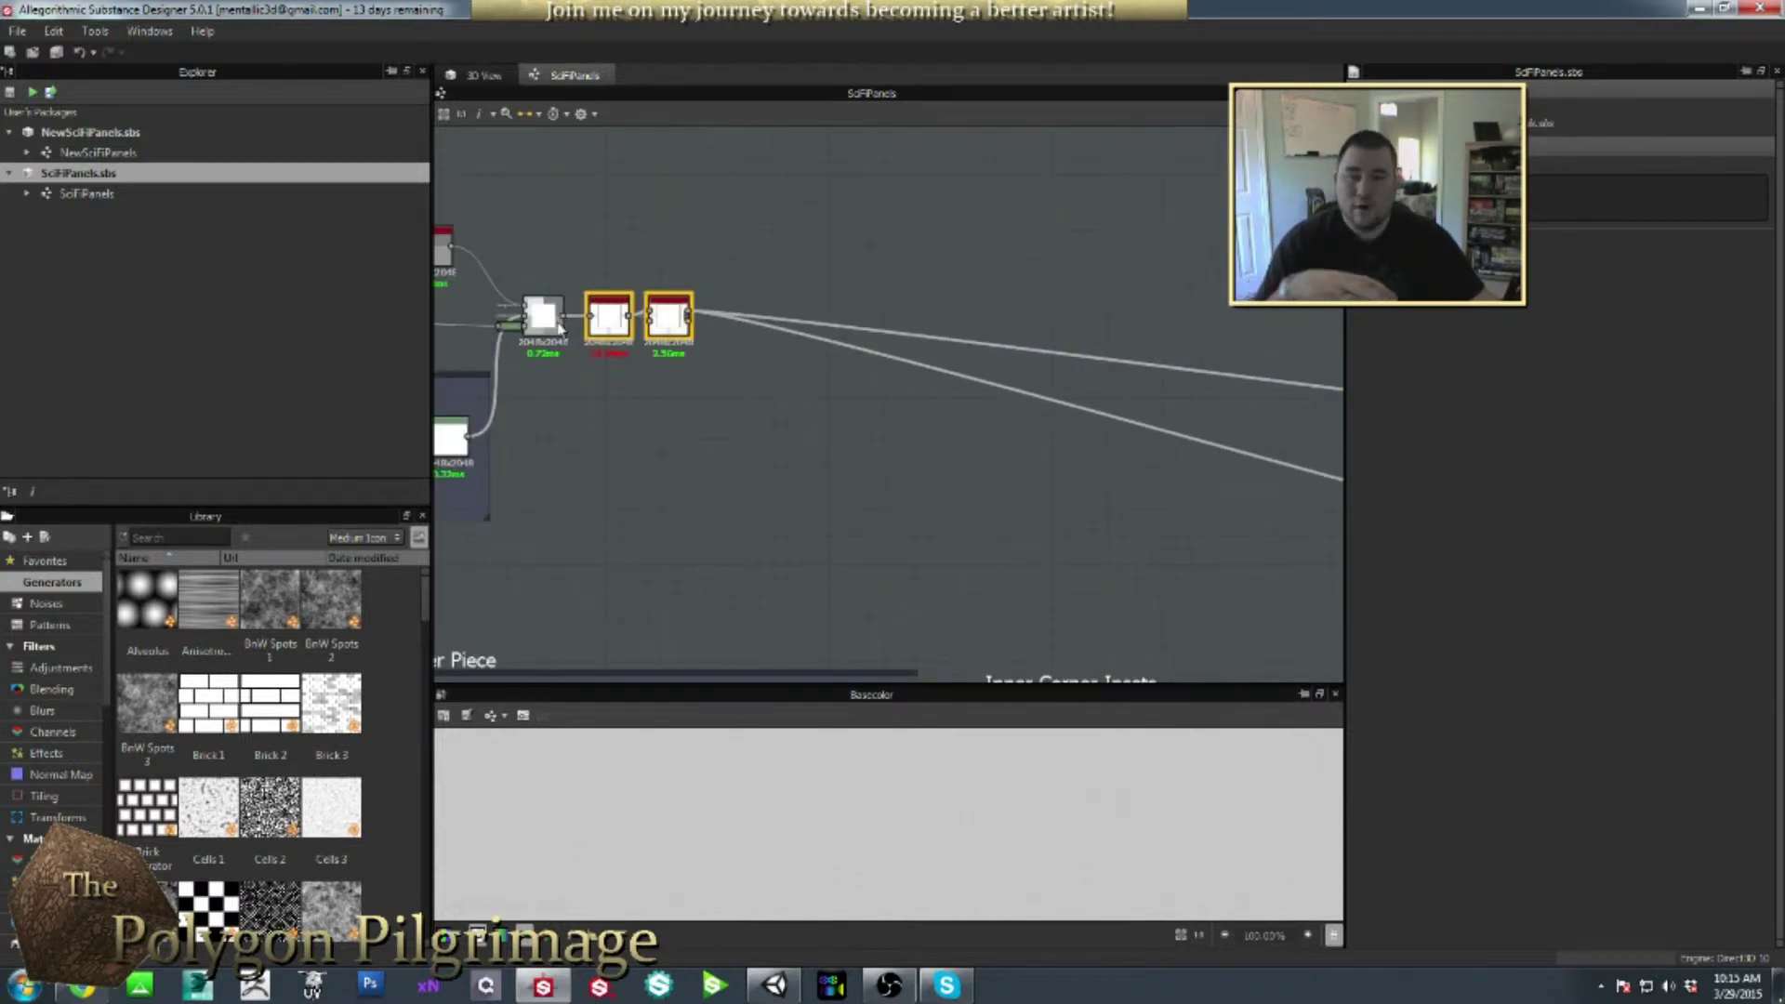
scroll(909, 361, "down", 6)
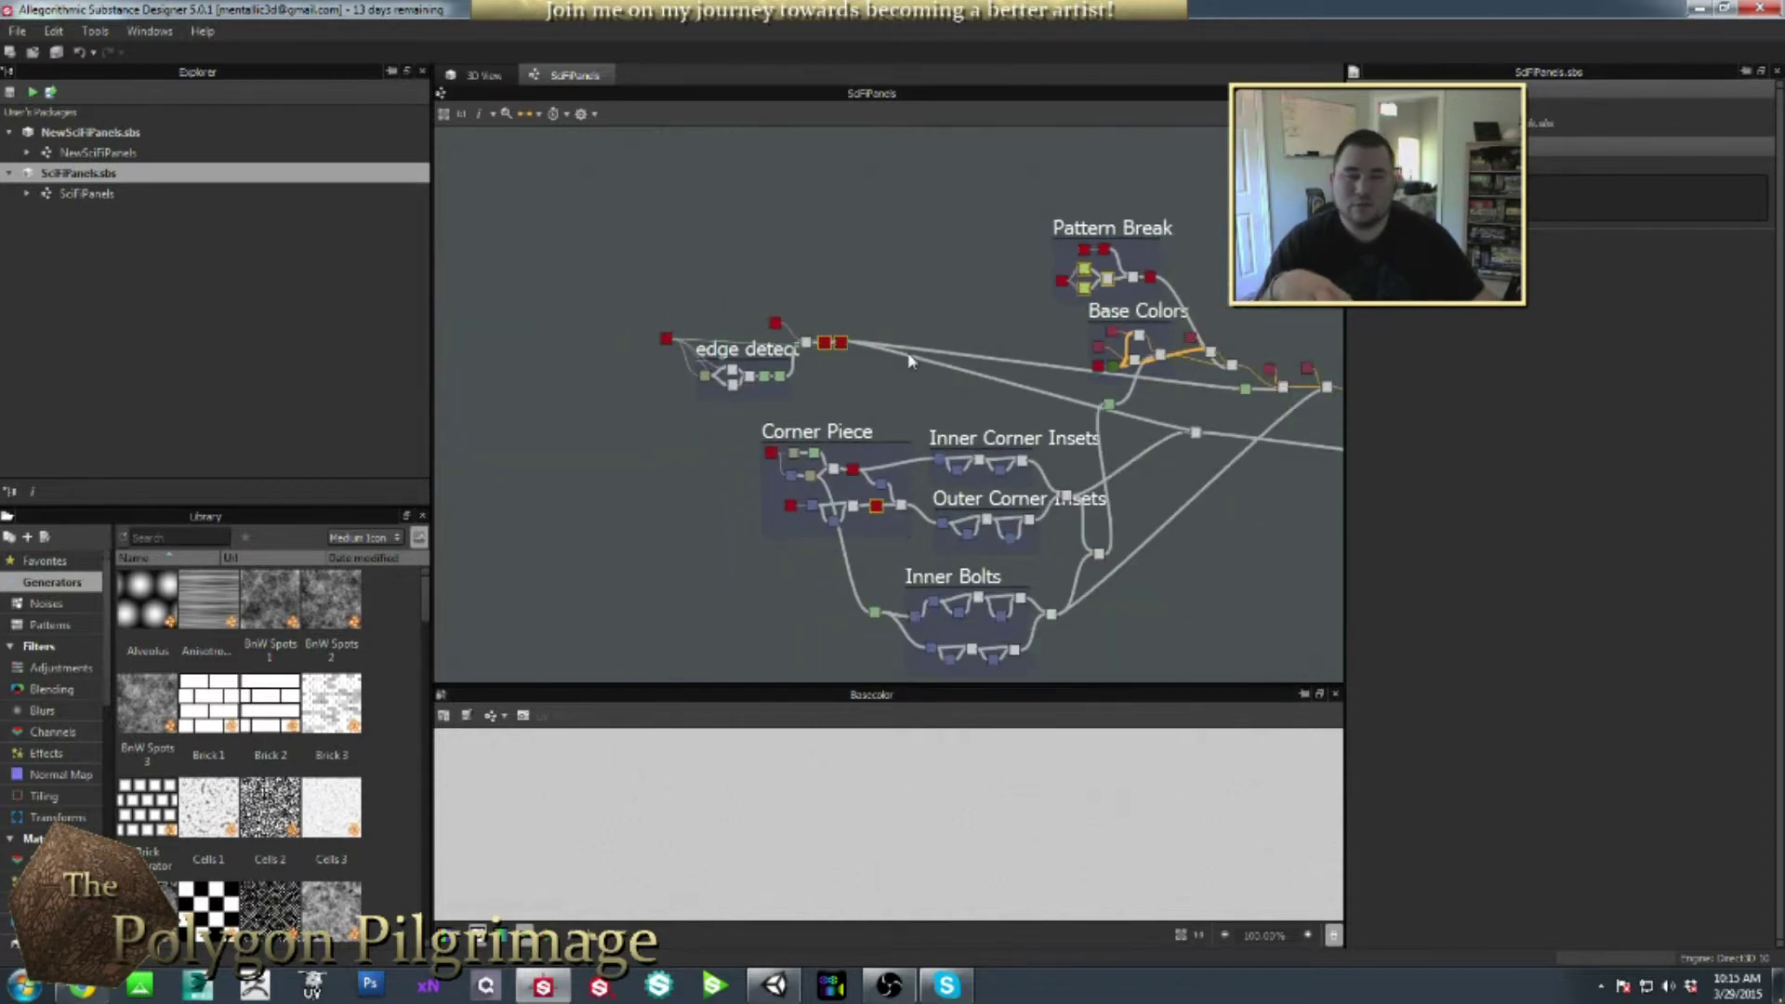
middle_click_drag(1038, 341, 831, 298)
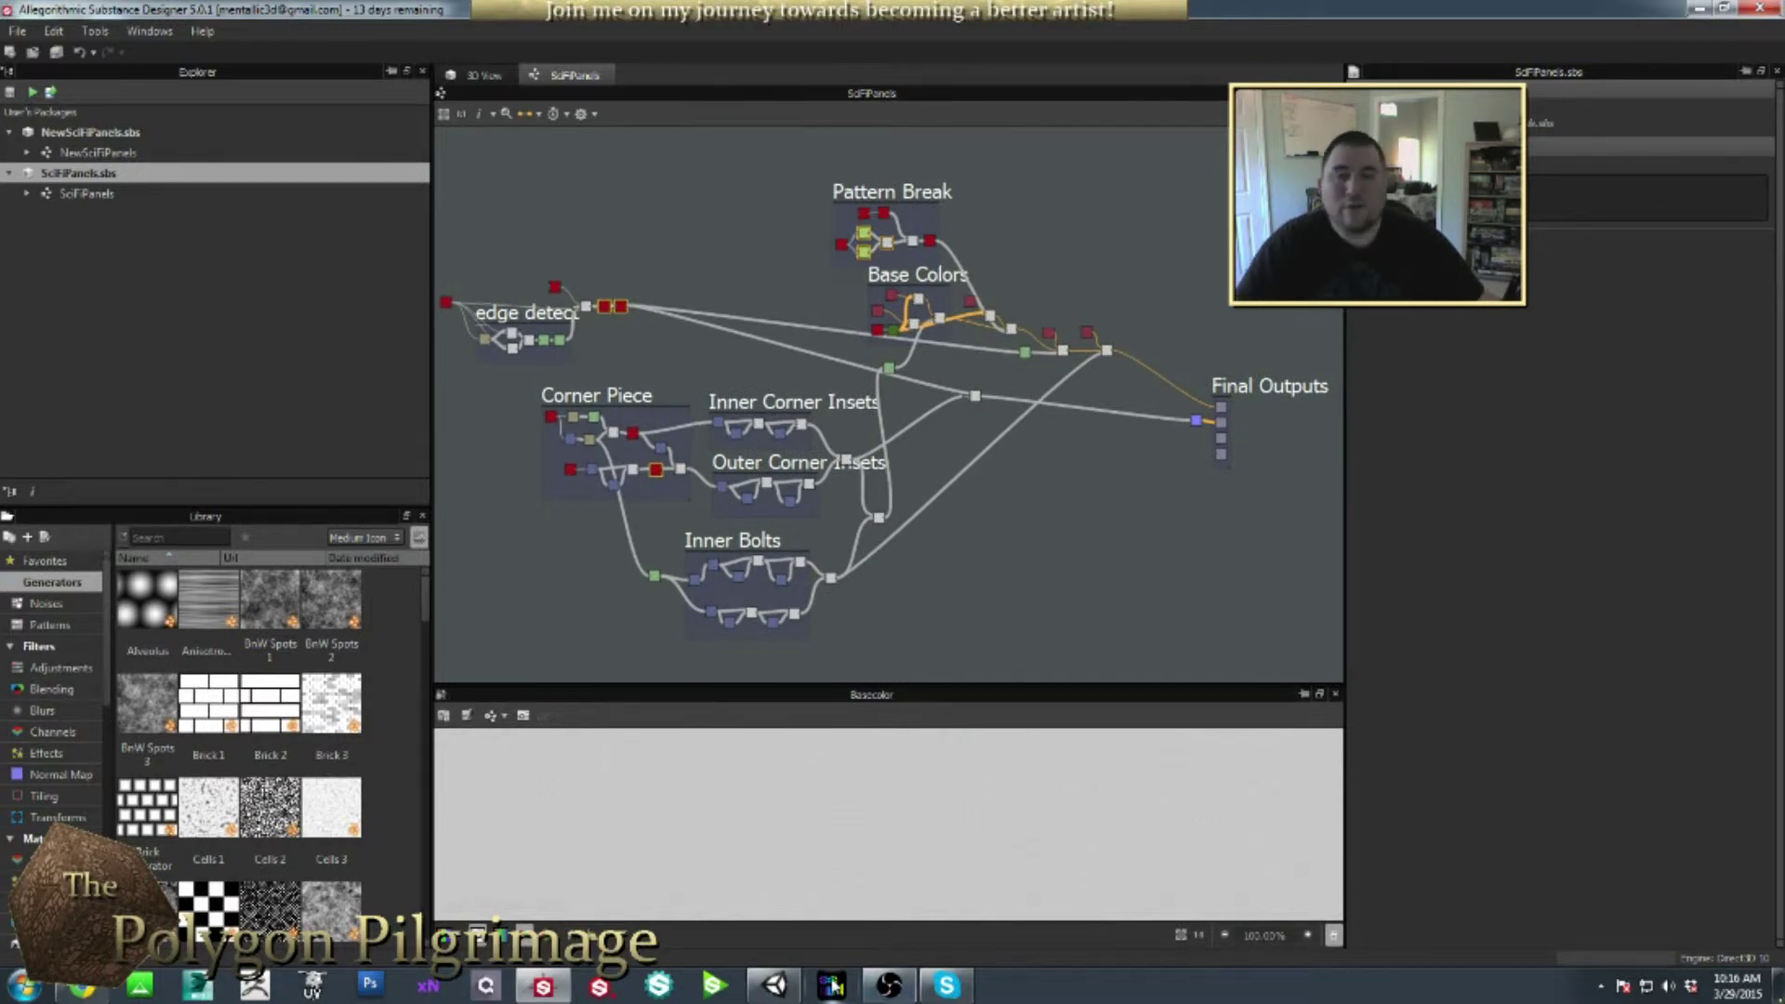
left_click(793, 994)
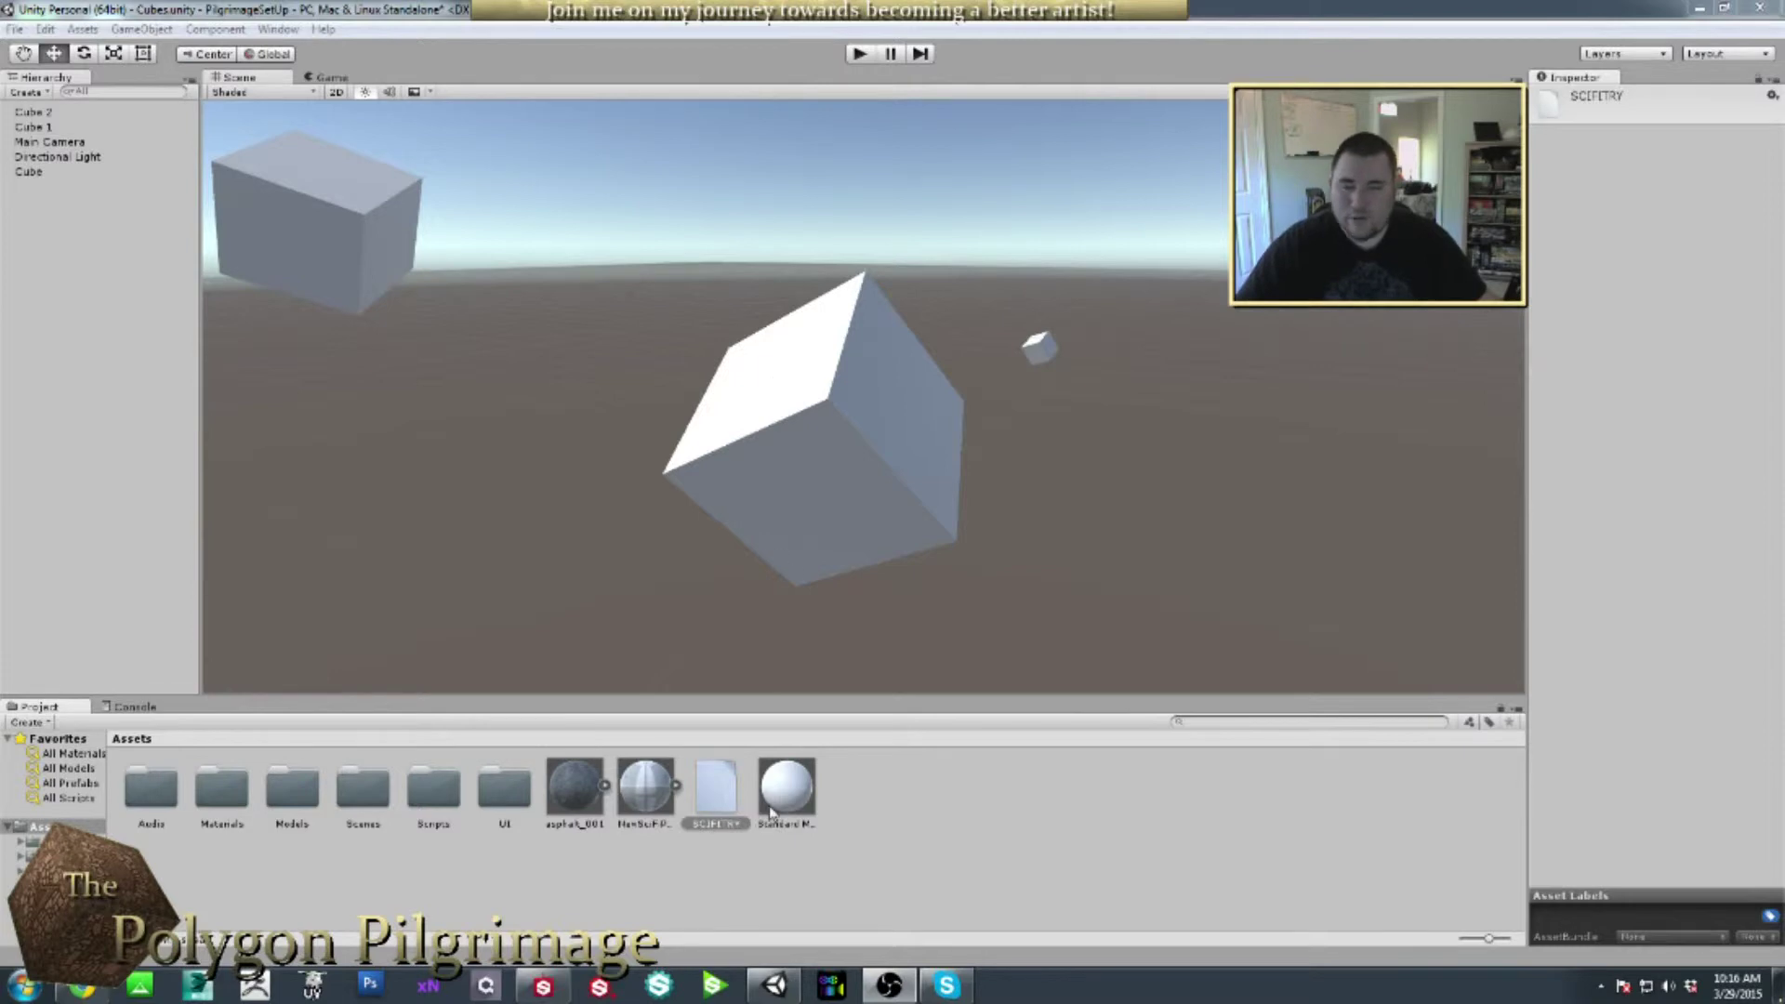
- Clear the Project selection and select asphalt_001 to view it in the Inspector
left_click(850, 802)
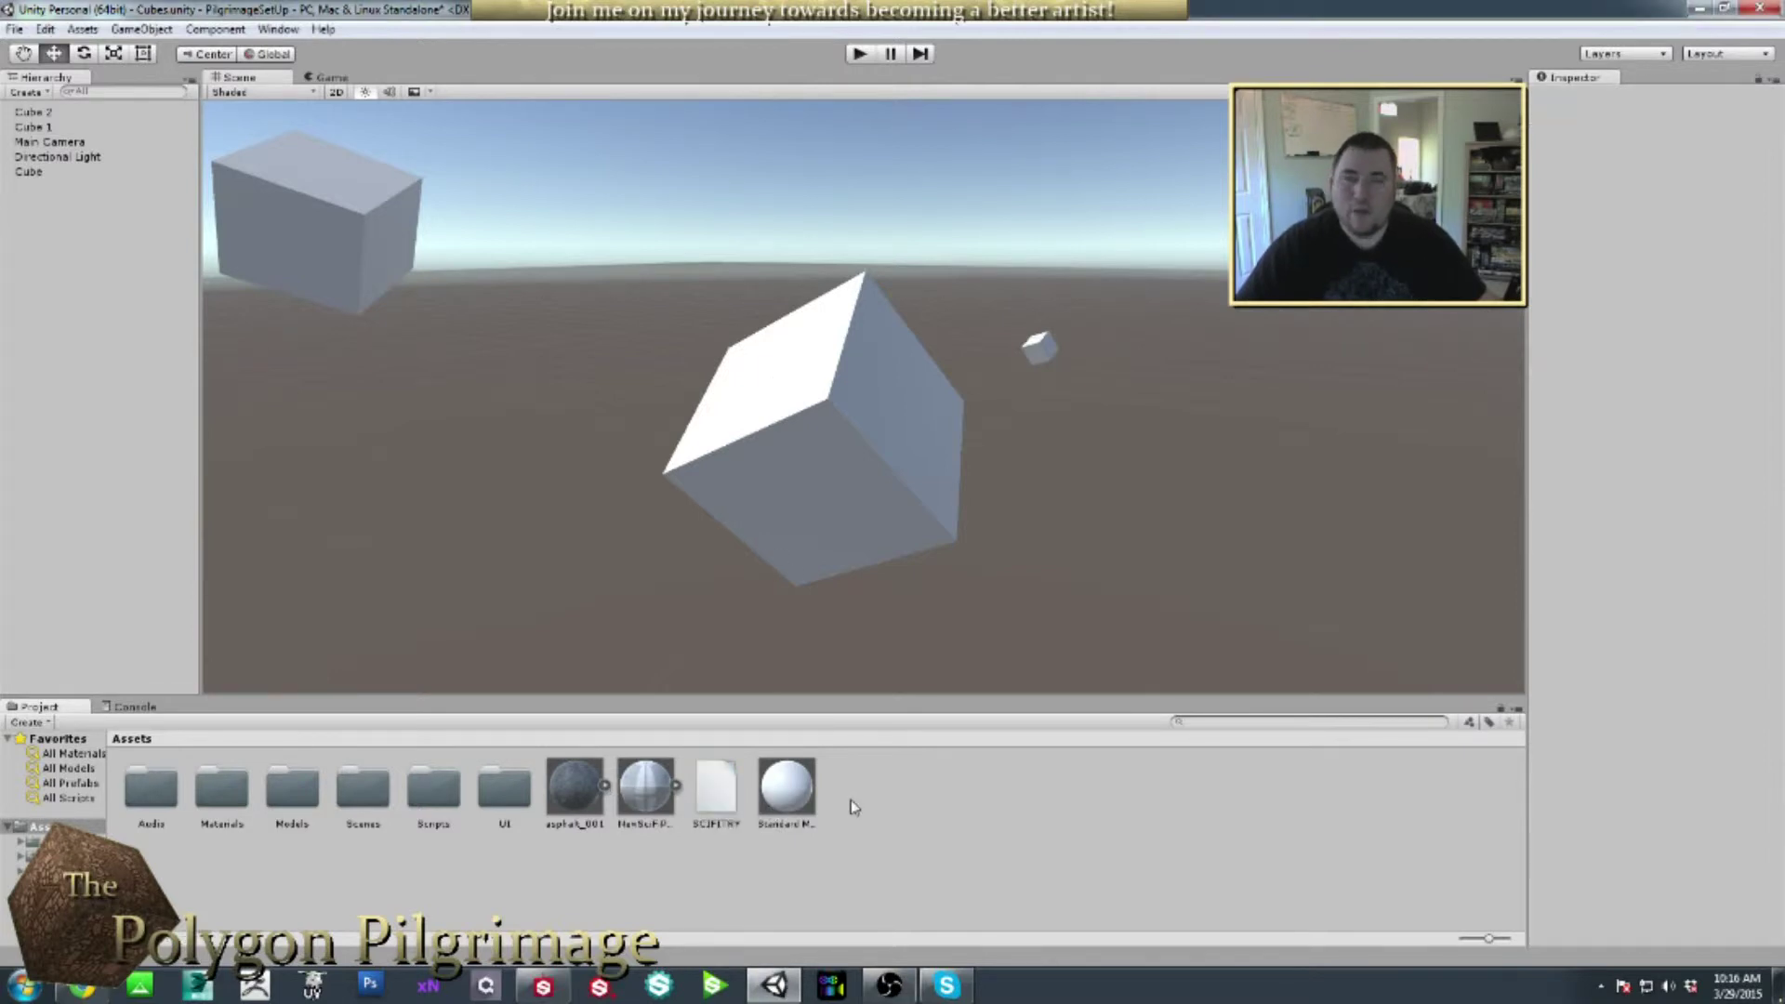
left_click(579, 795)
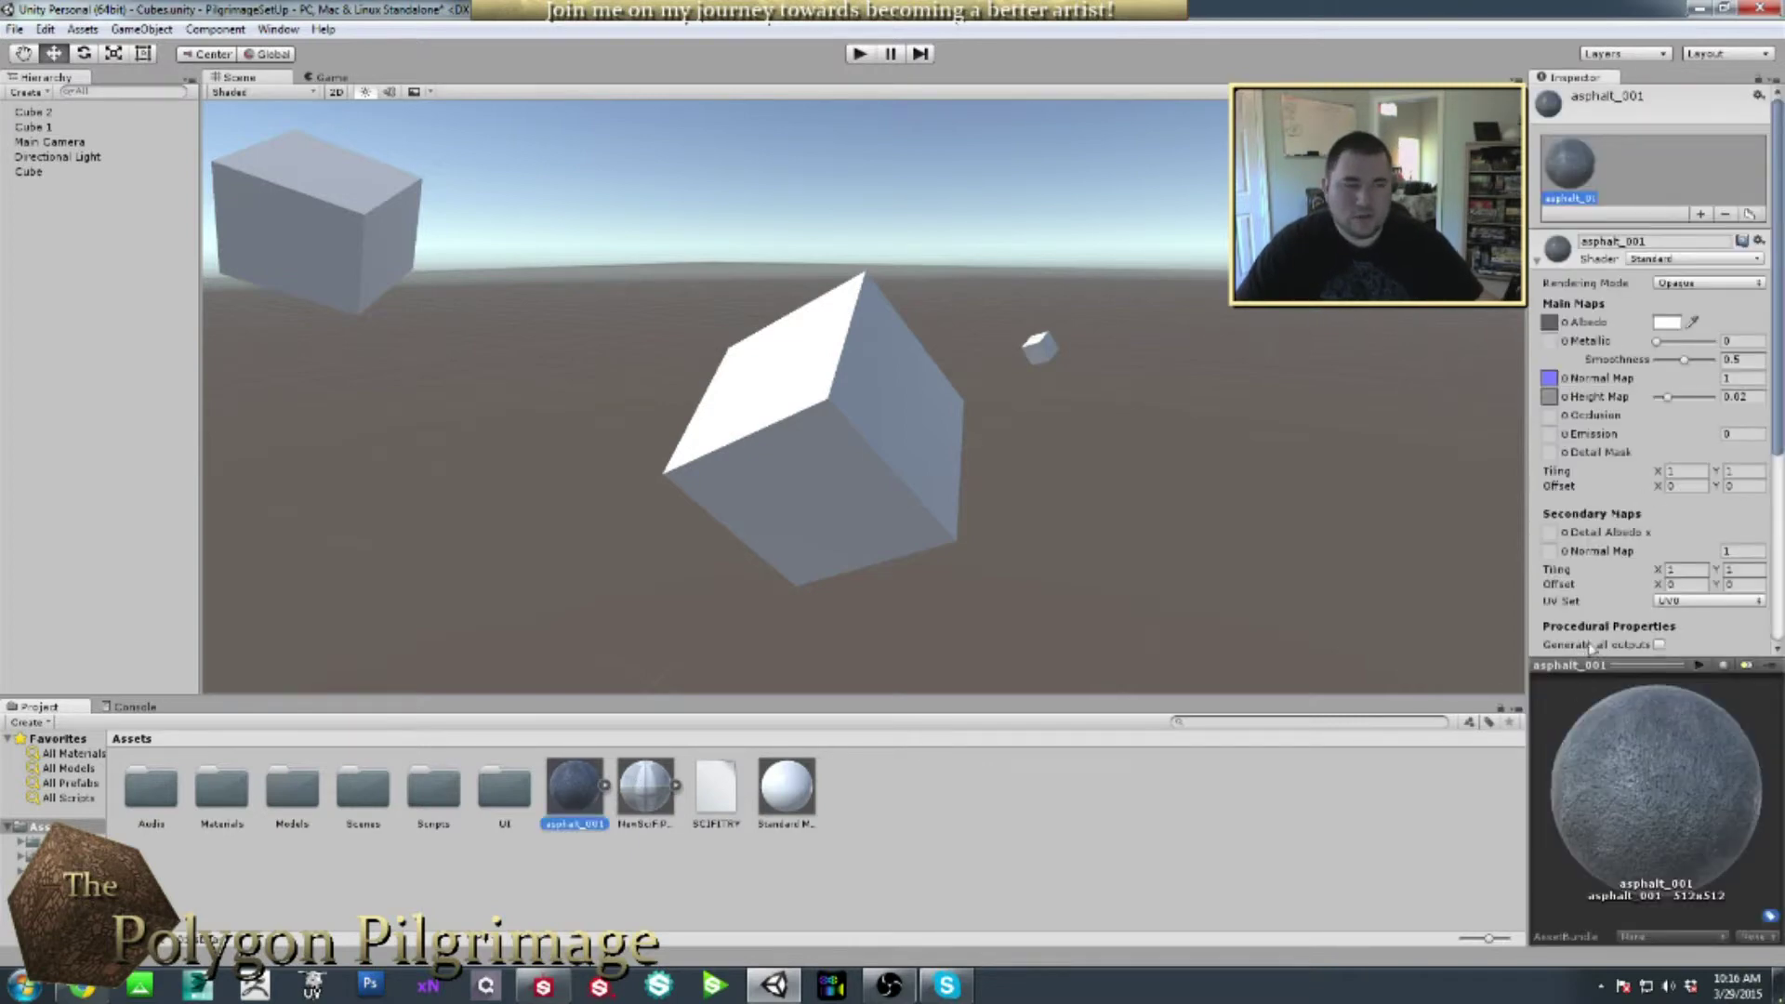
- Drag the asphalt_001 procedural material onto the central cube and begin lowering Relief_Balance
left_click_drag(1609, 767, 1681, 790)
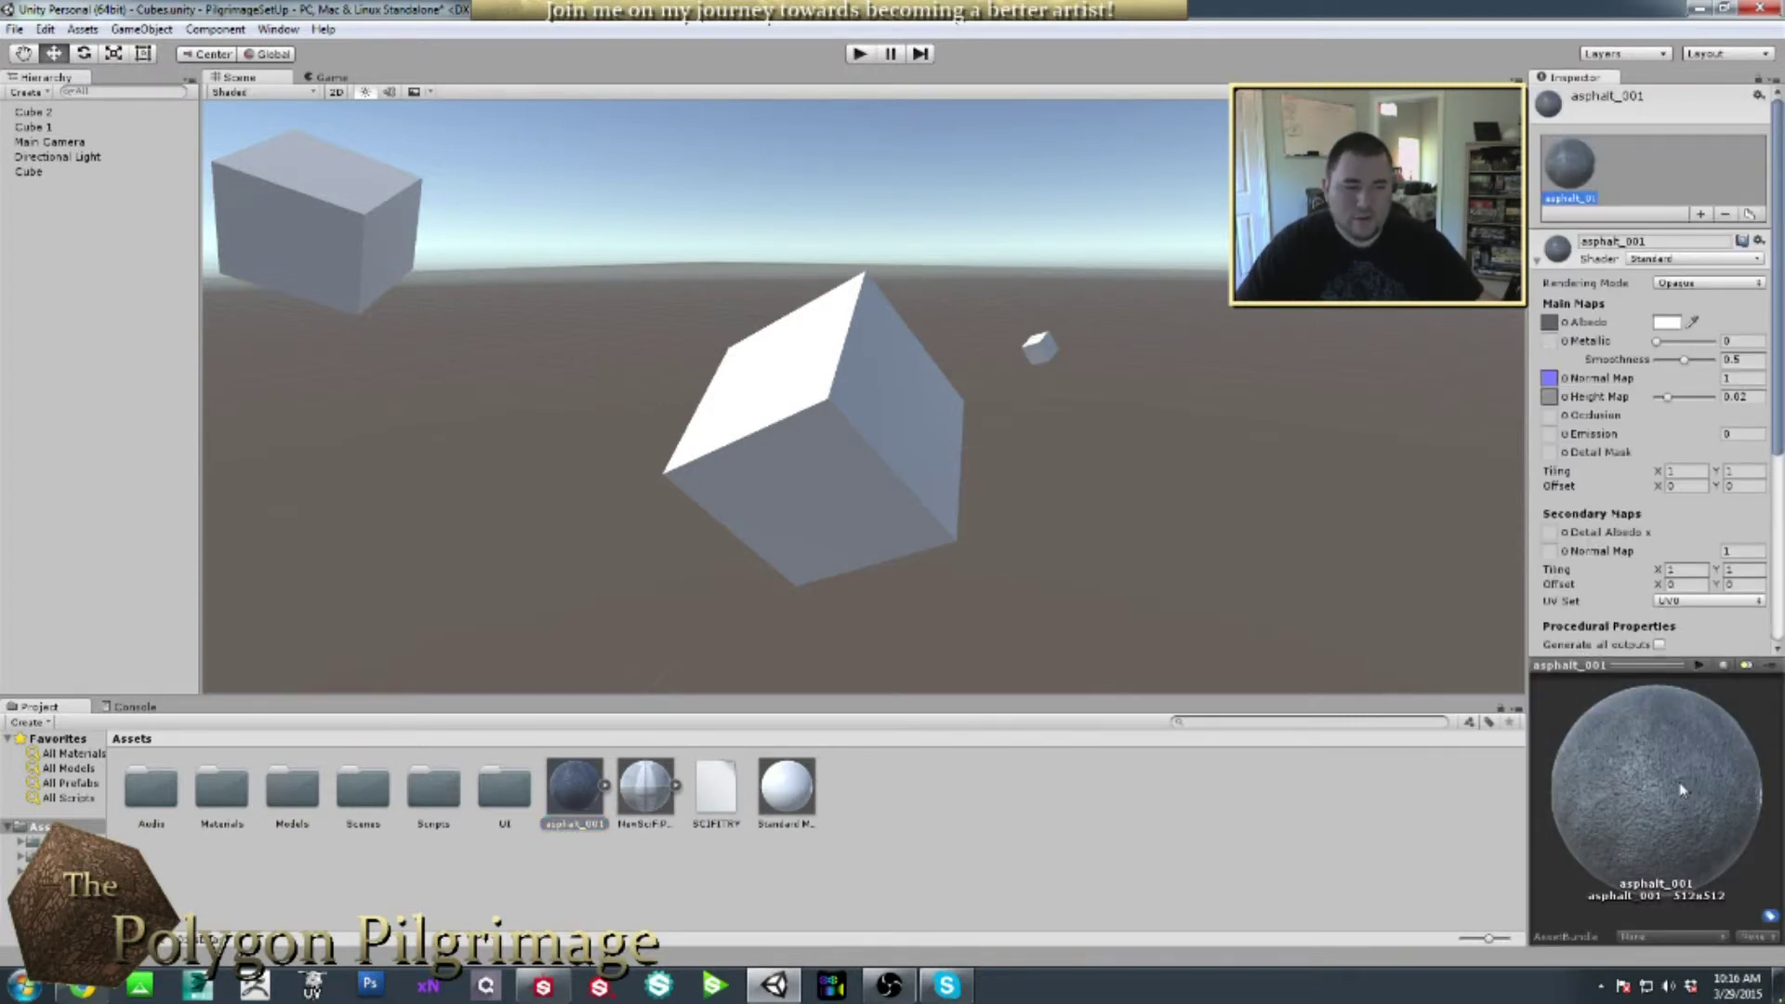
left_click(605, 787)
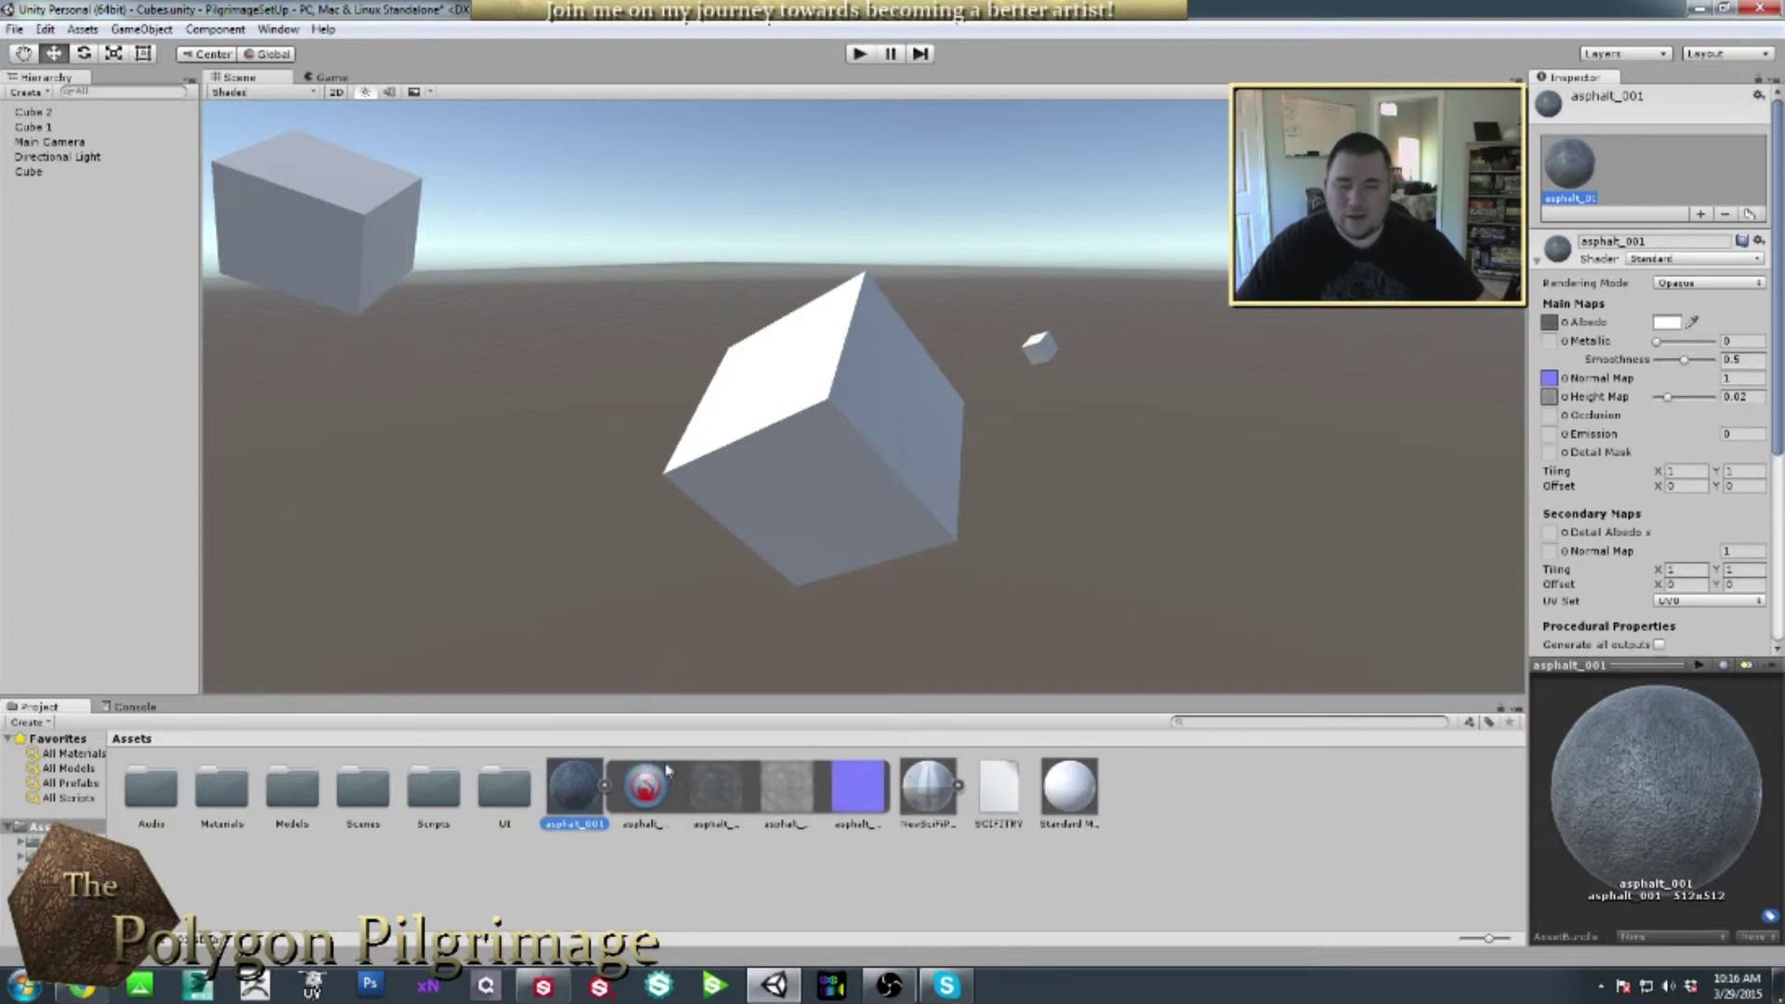
left_click(655, 795)
left_click_drag(644, 788, 967, 457)
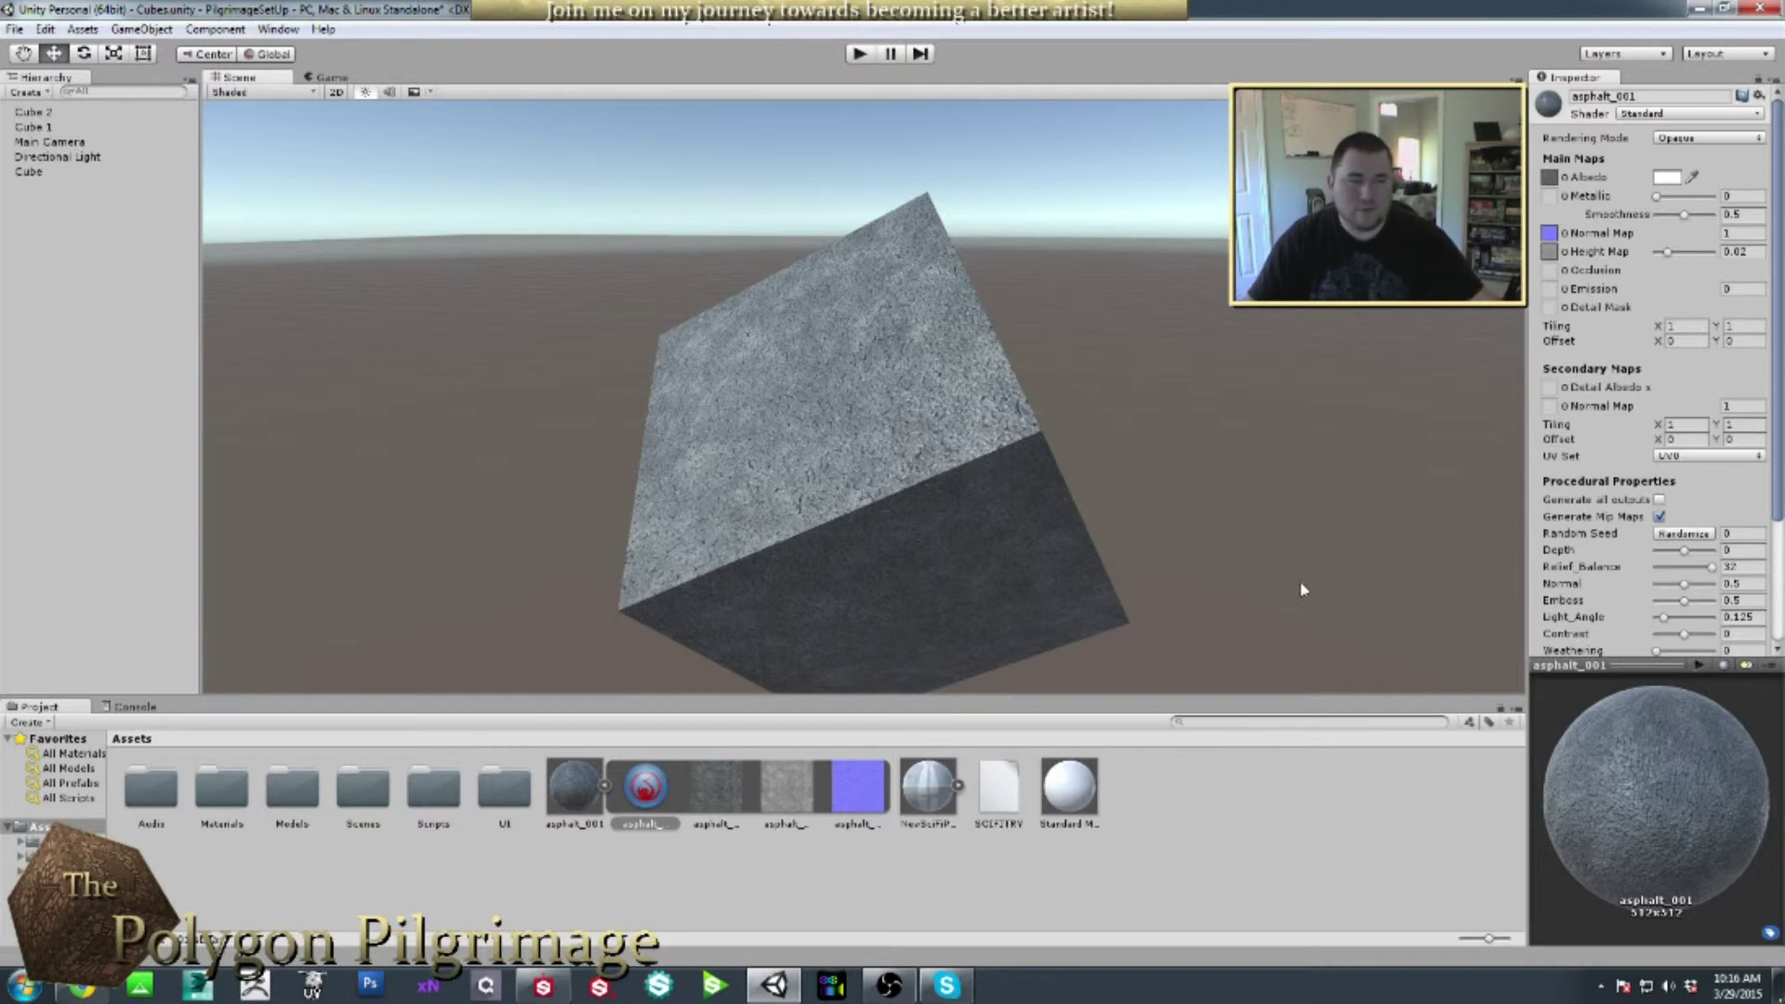
left_click_drag(1709, 569, 1670, 592)
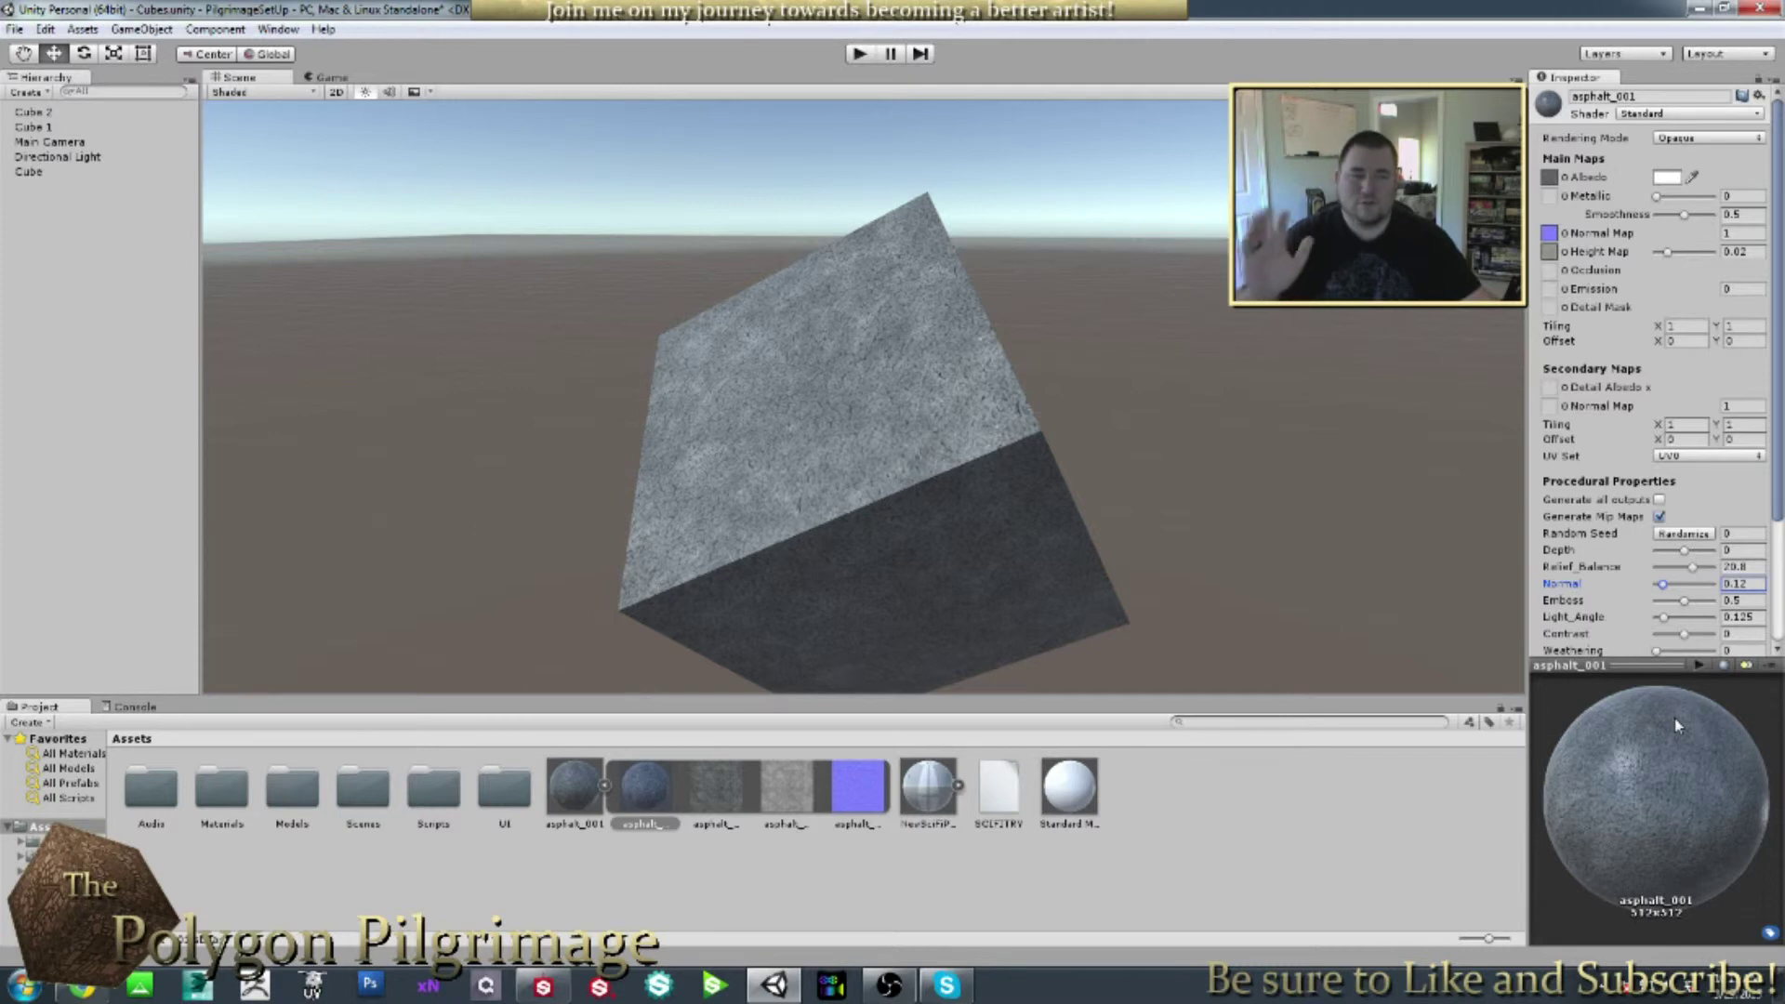
- Deselect the asphalt material and collapse asphalt_001 in the Project panel
left_click(1267, 430)
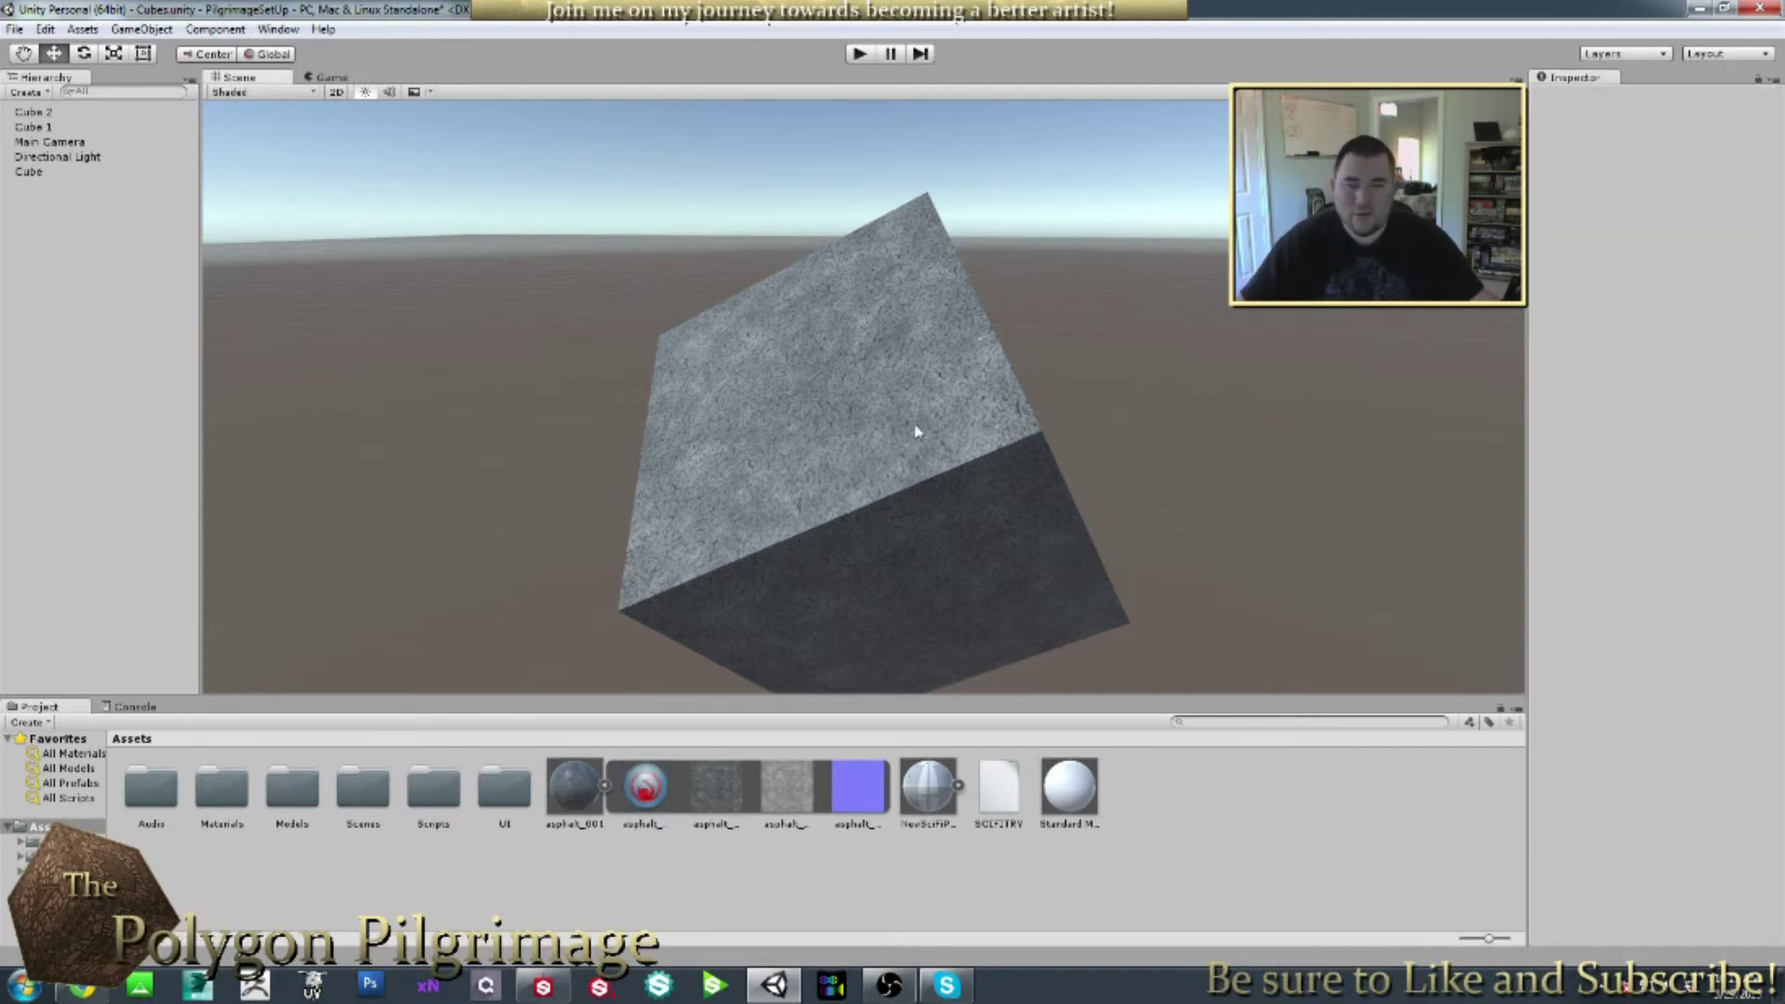
left_click(606, 786)
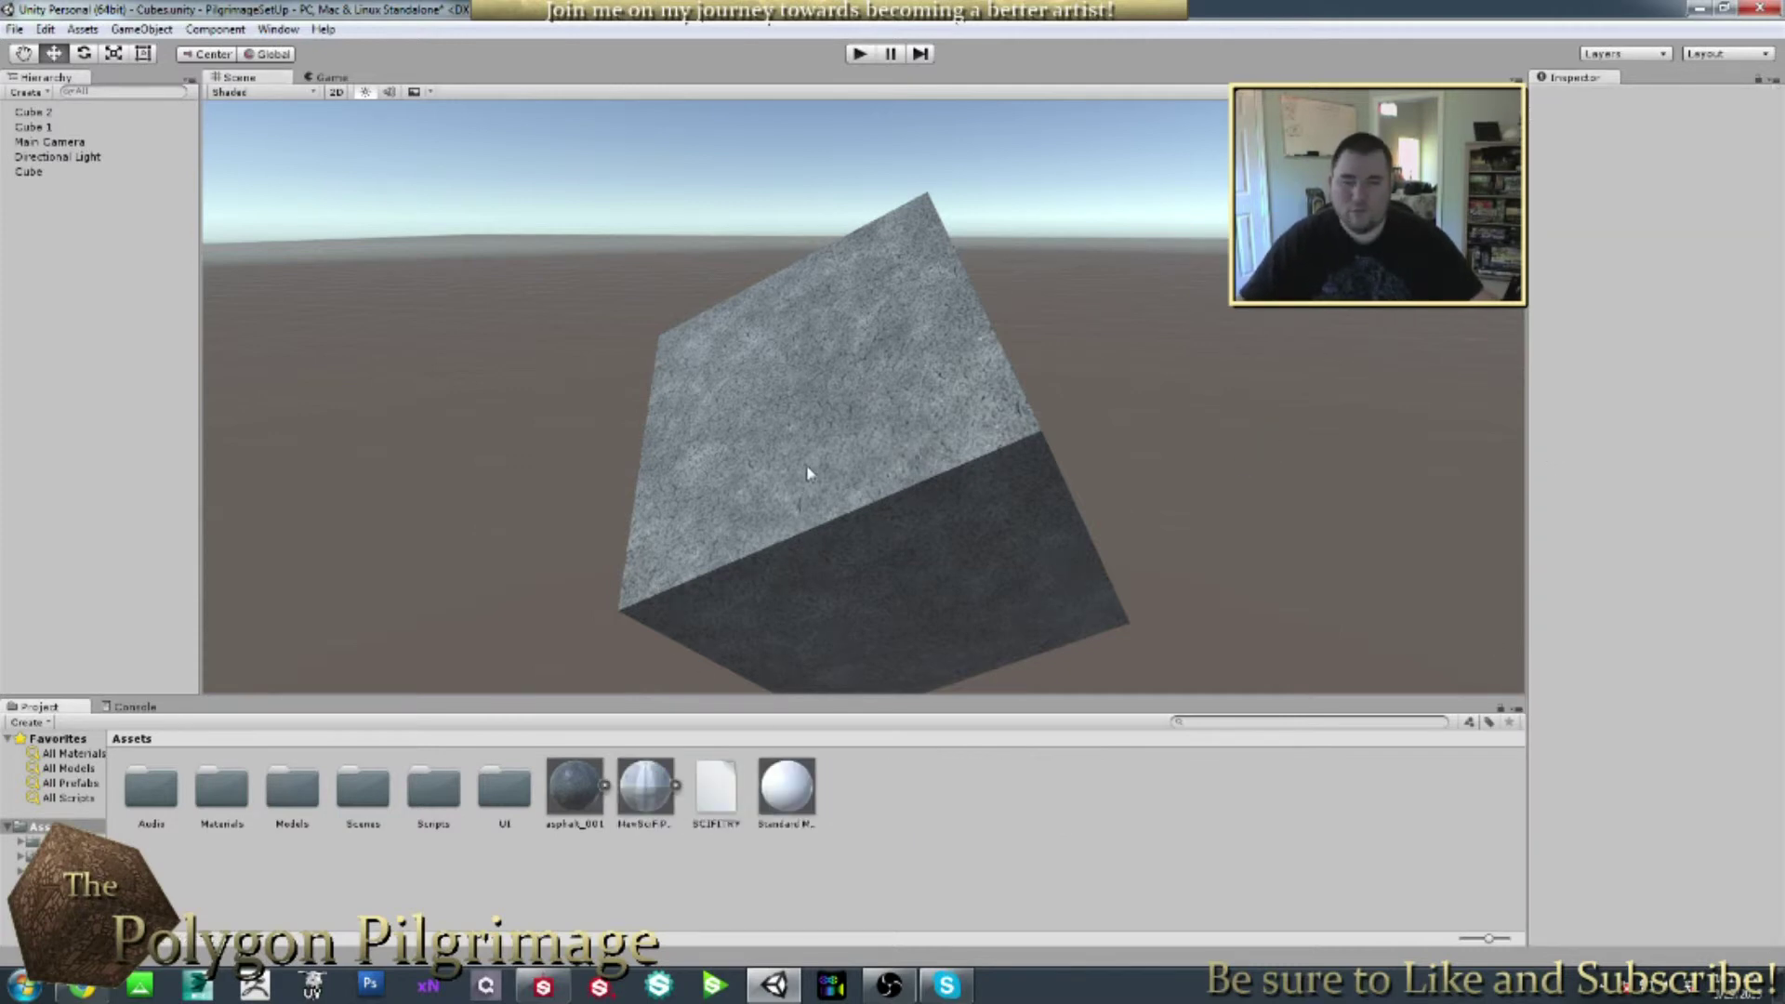
- Apply the NewSciFiPanels material to the central cube and randomize its seed from 5817 to 7519
left_click(651, 799)
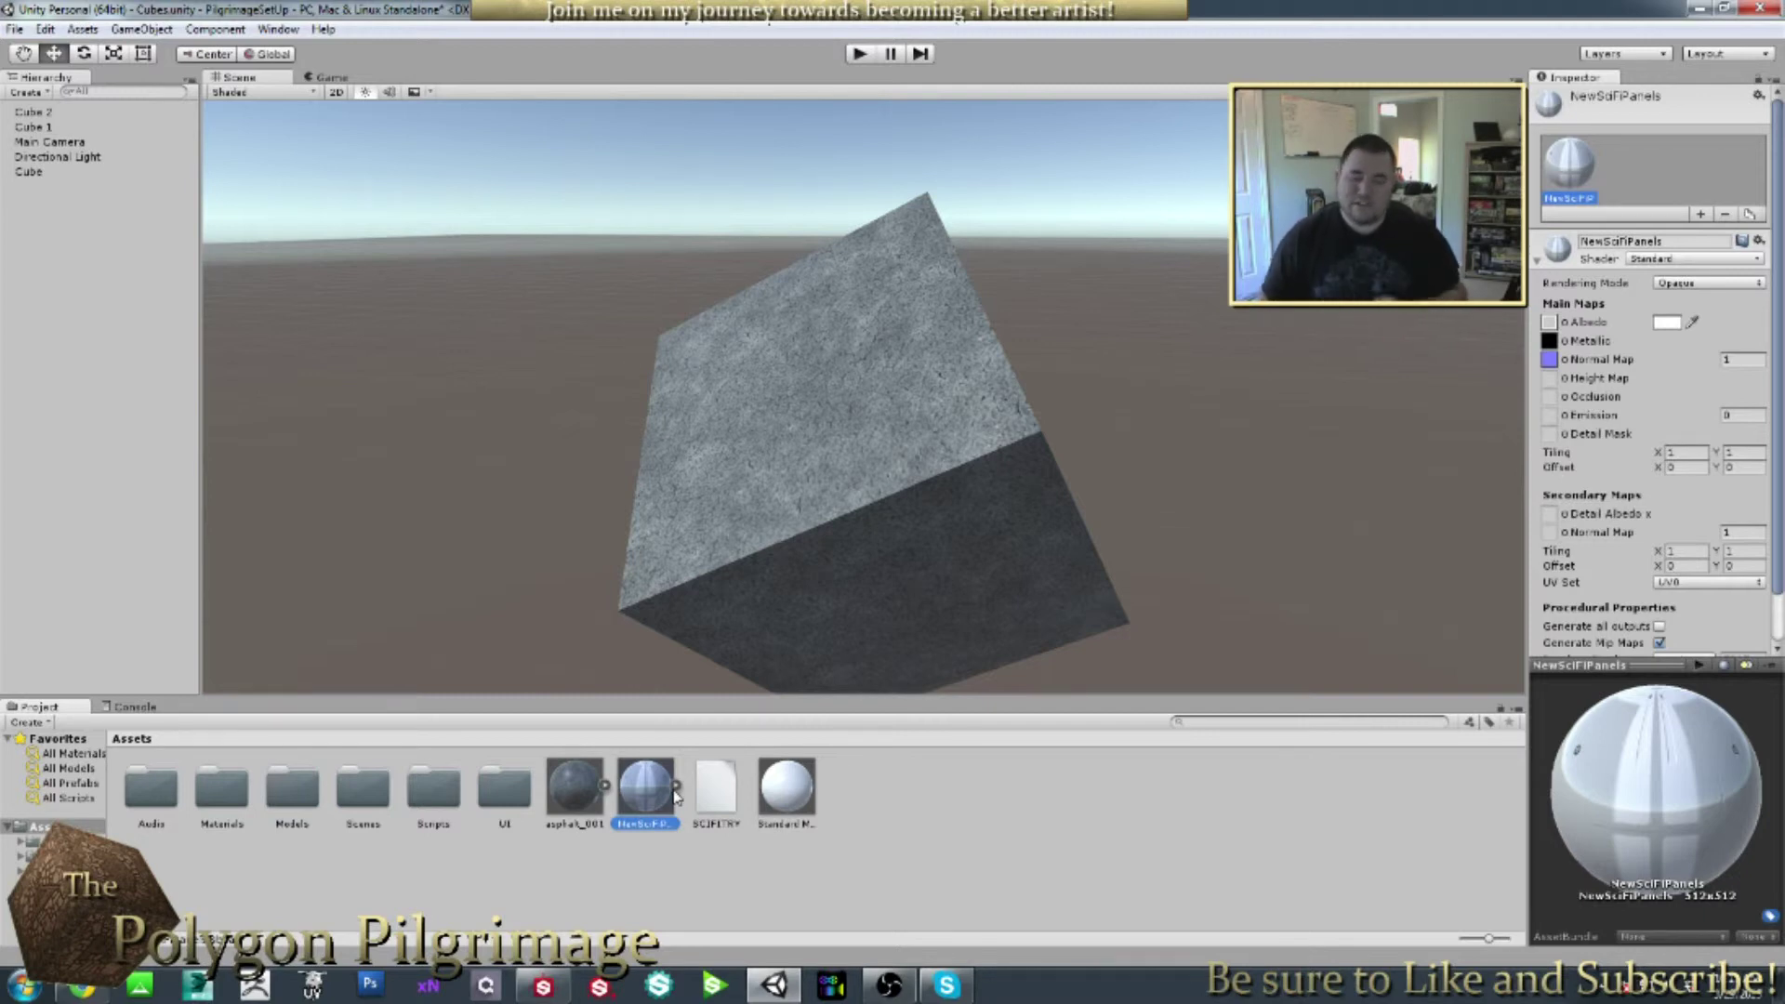
left_click(675, 787)
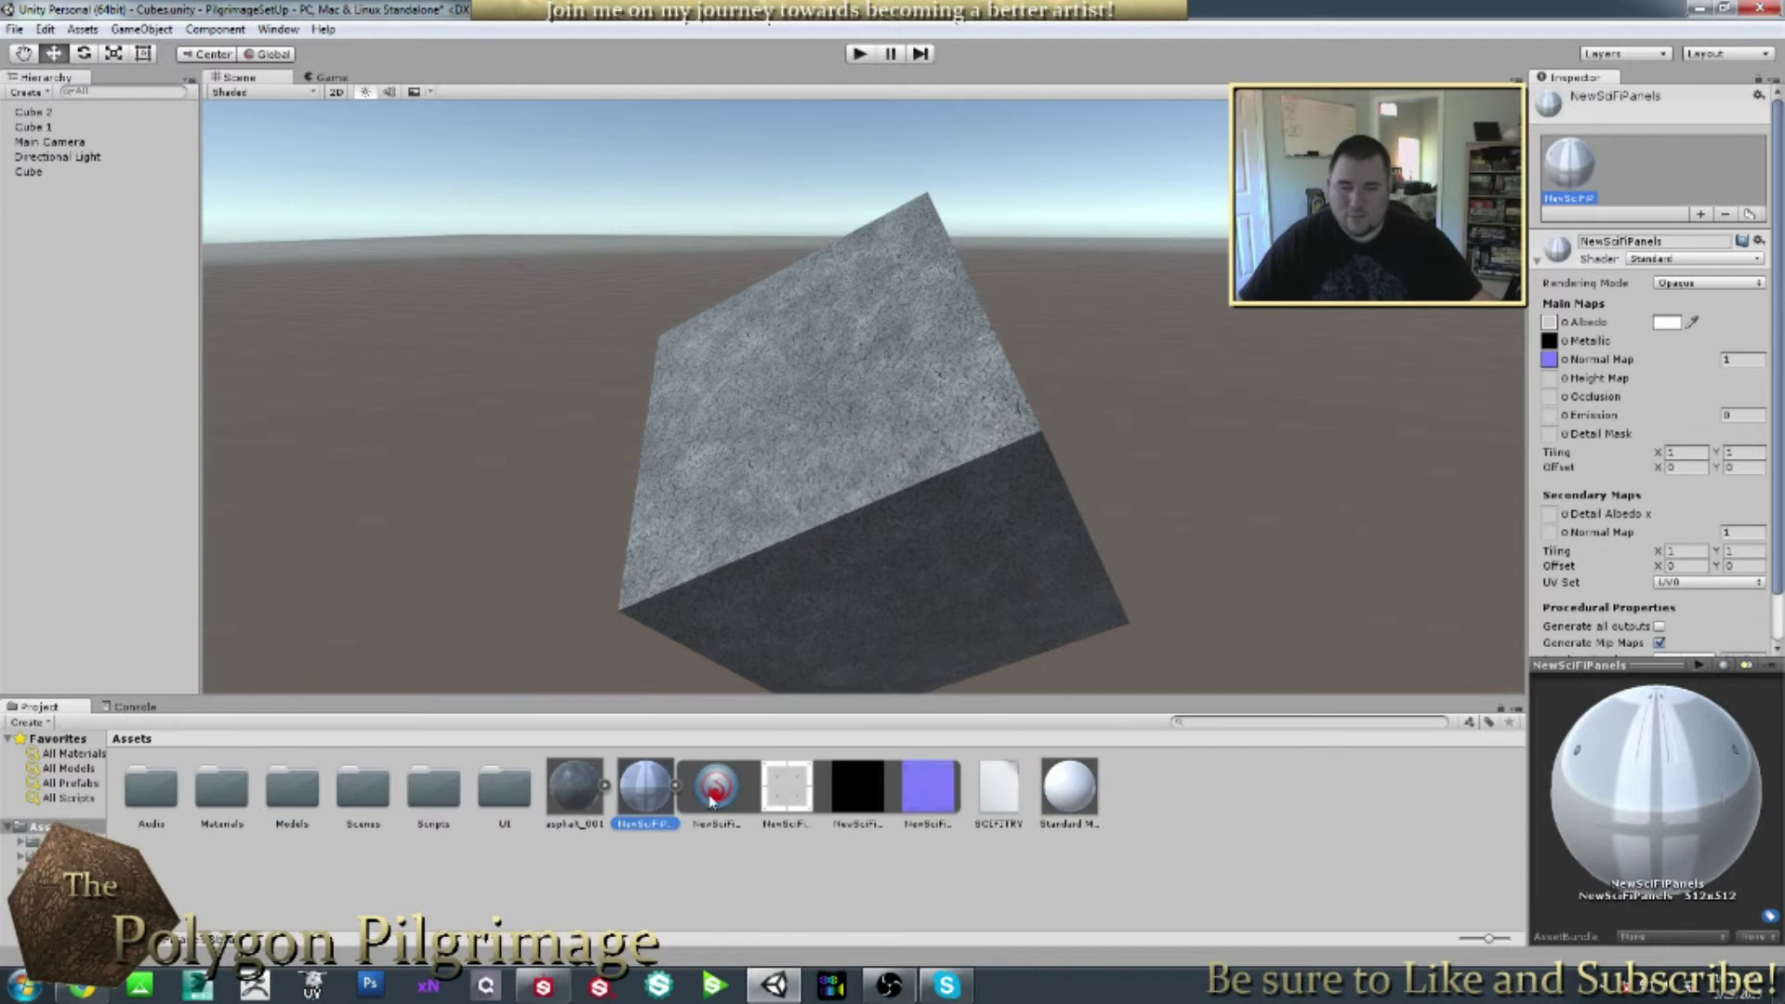
left_click_drag(715, 791, 792, 581)
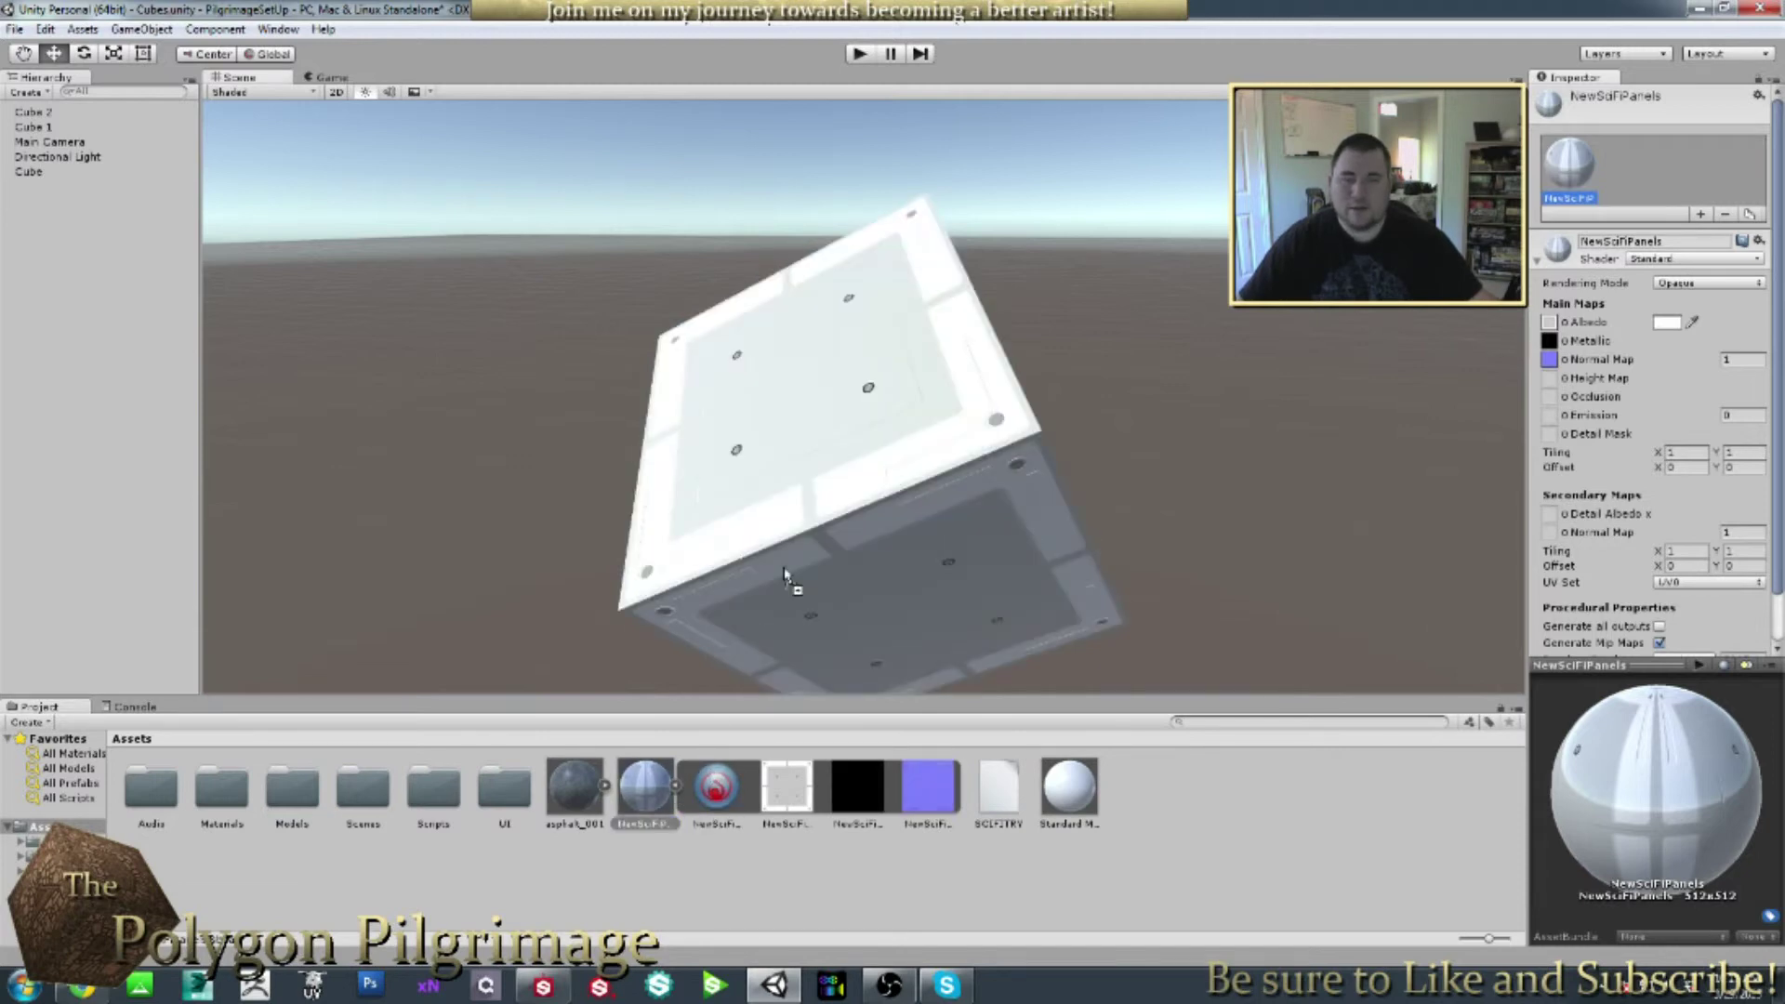
left_click_drag(1105, 454, 950, 476, "alt")
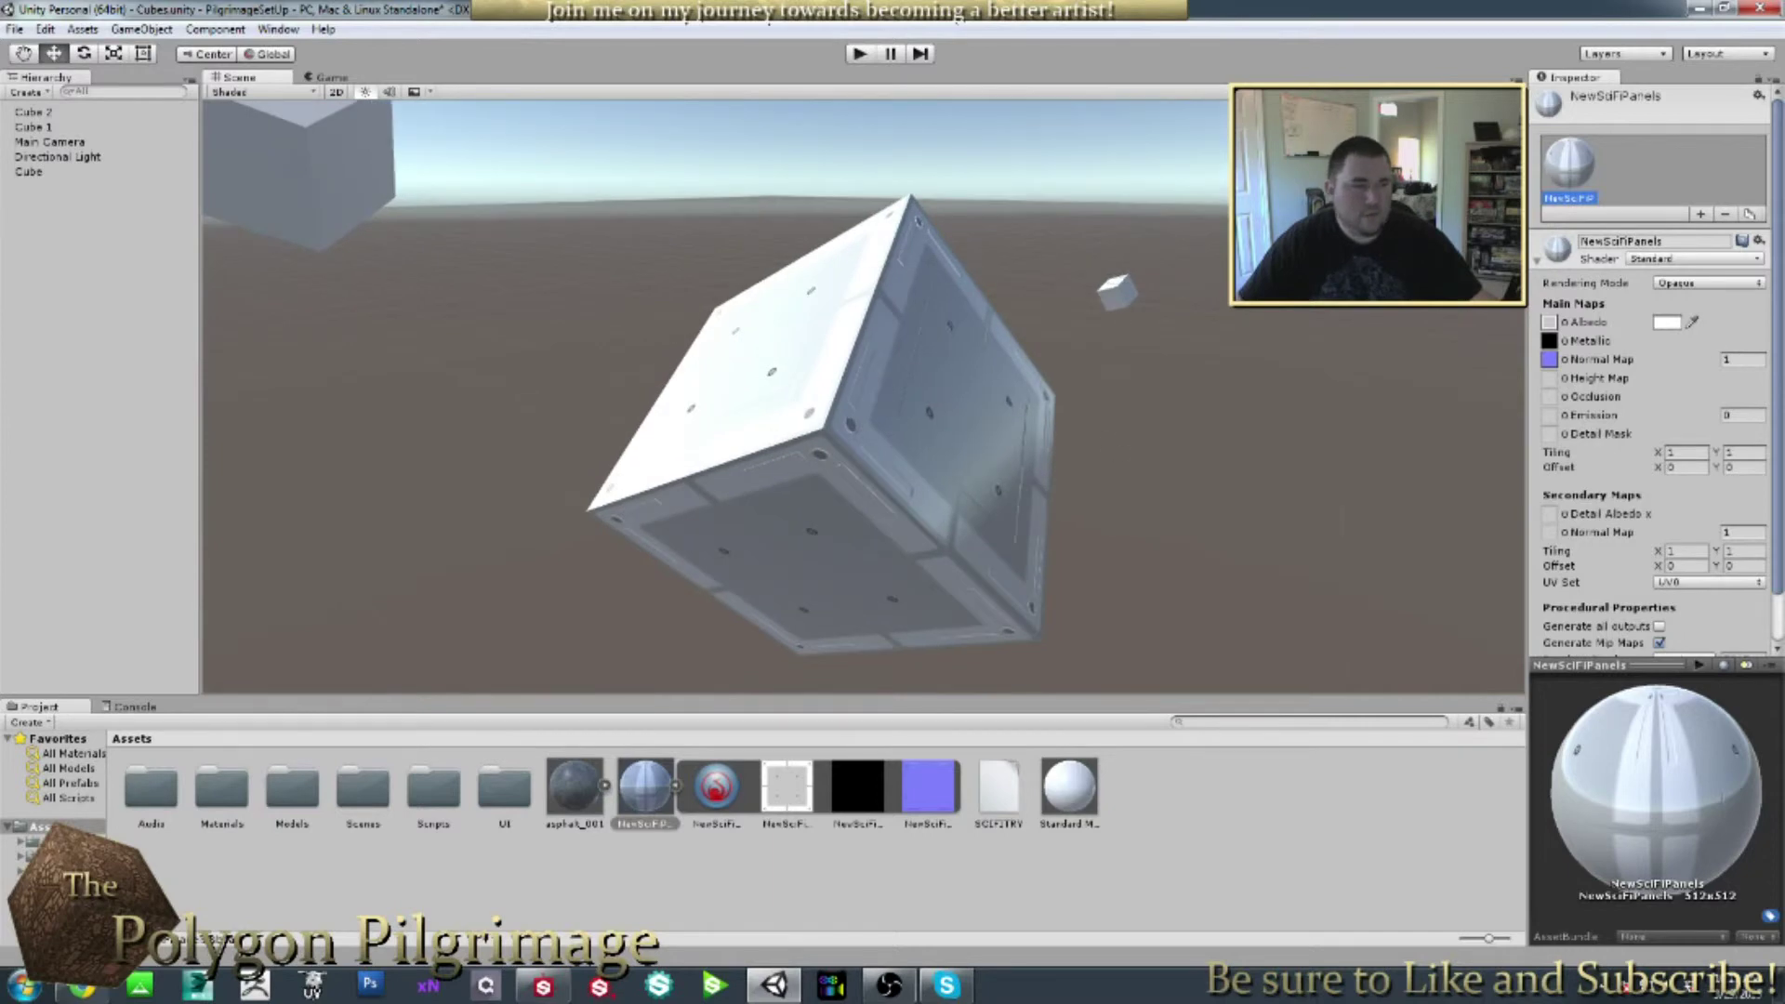
left_click_drag(1777, 283, 1775, 439)
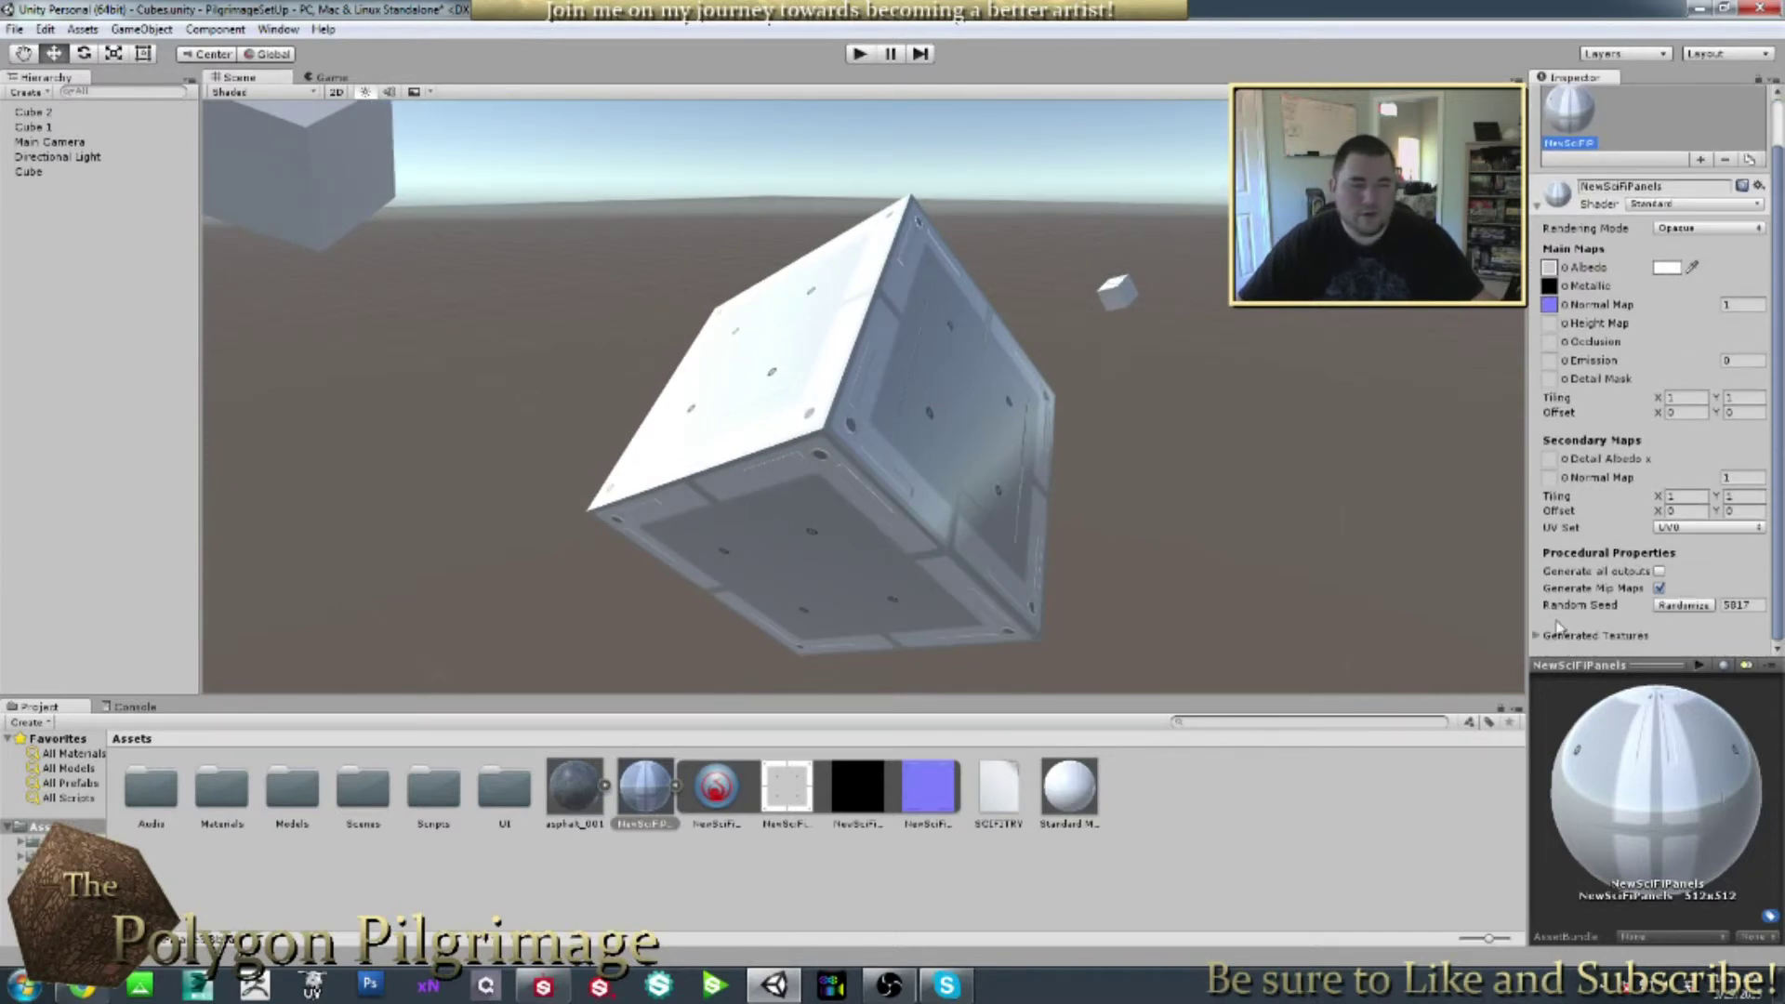
left_click(1682, 605)
- Re-roll the NewSciFiPanels Random Seed several times, ending at 2859, checking the cube
left_click(1683, 605)
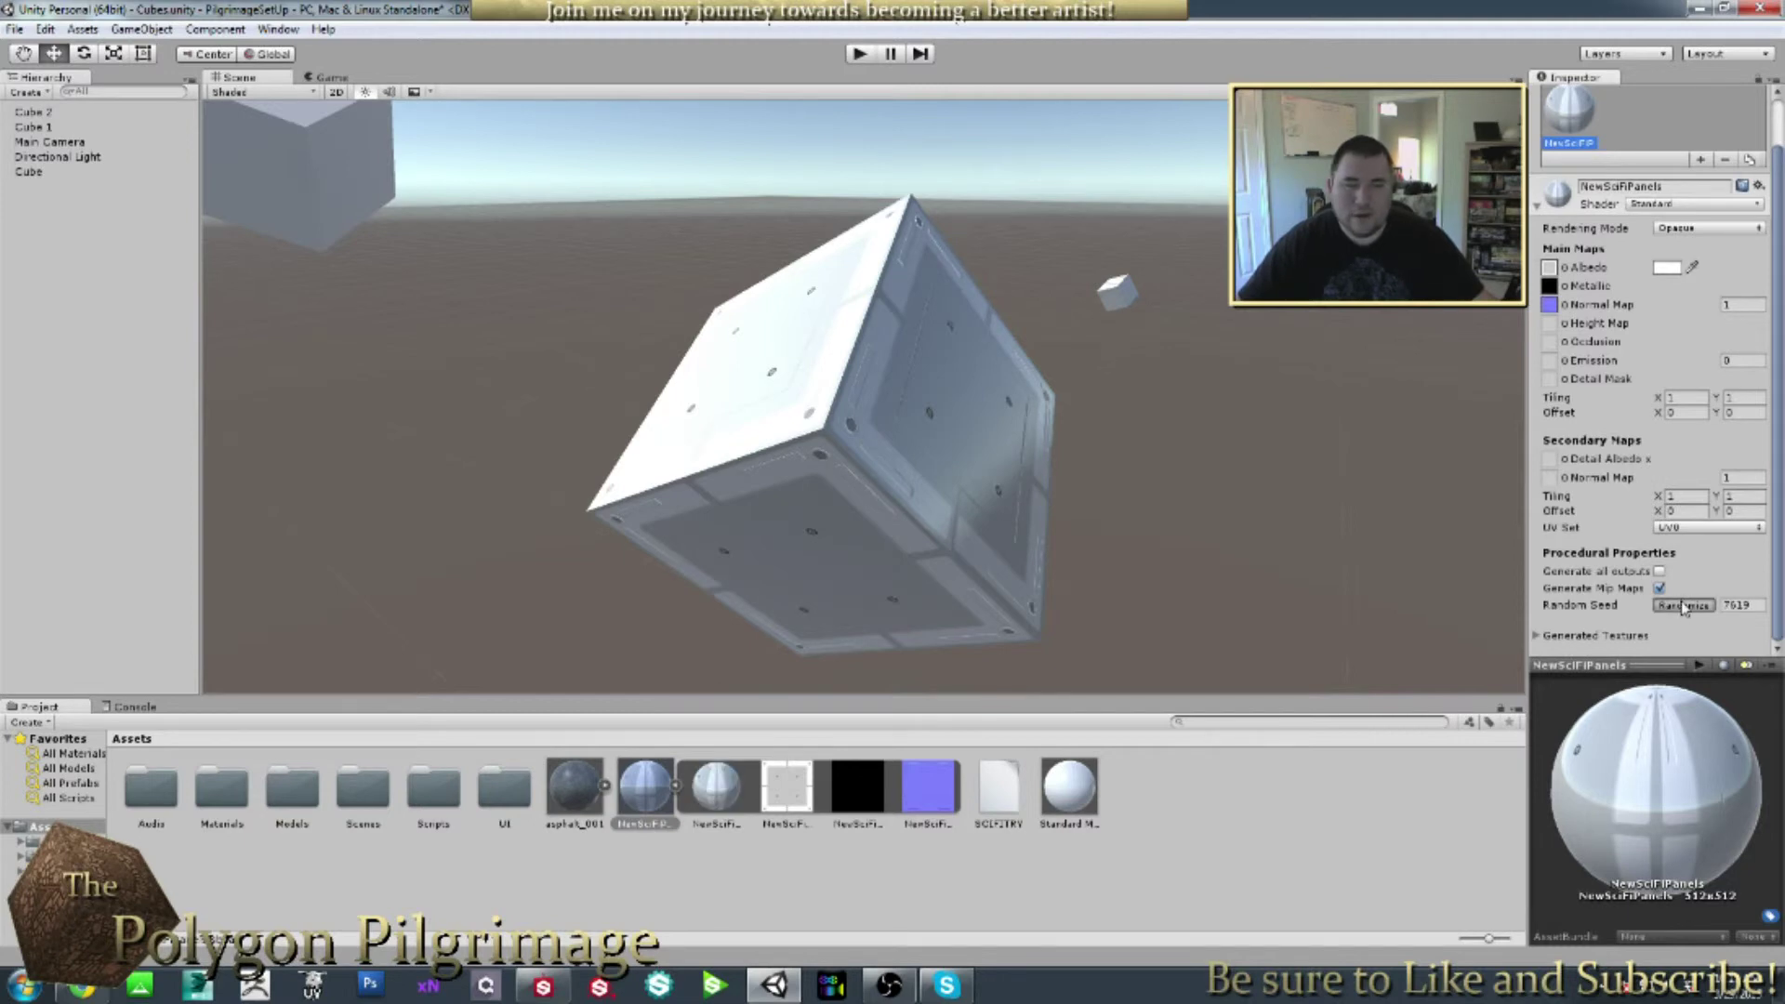
mouse_move(1083, 500)
left_mouse_down("alt")
mouse_move(957, 486)
mouse_move(1028, 511)
mouse_move(1097, 500)
left_mouse_up("alt")
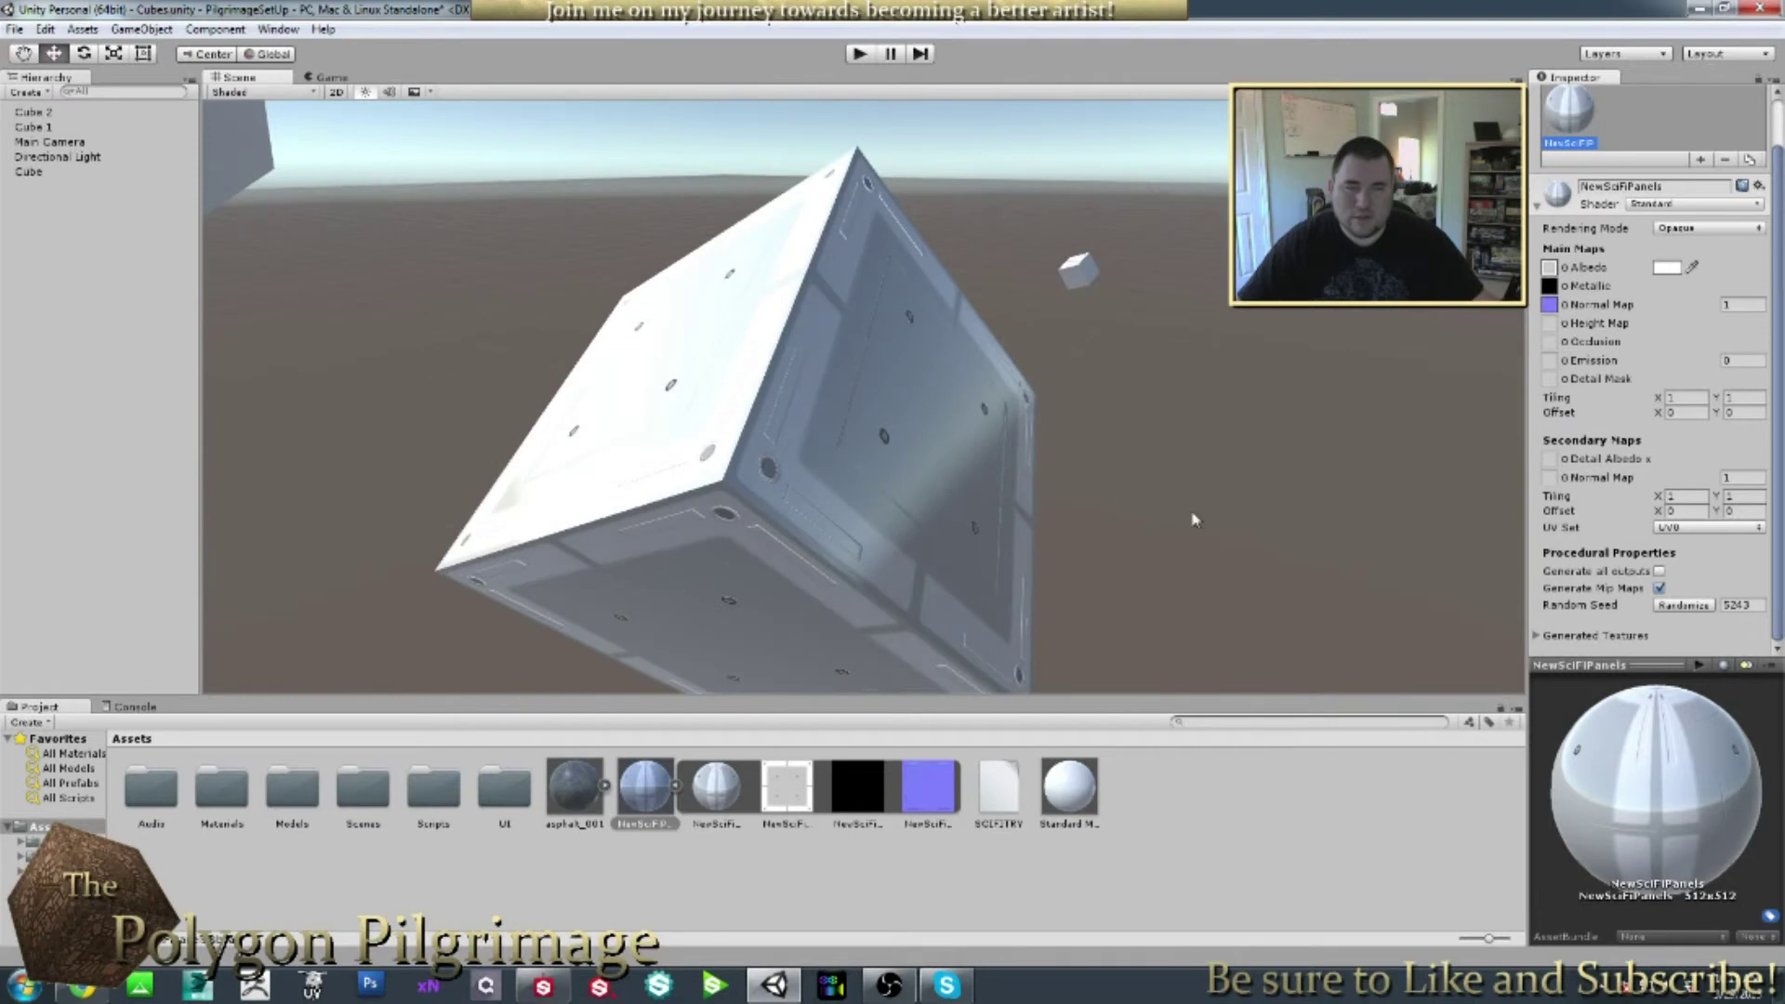
left_click(1686, 605)
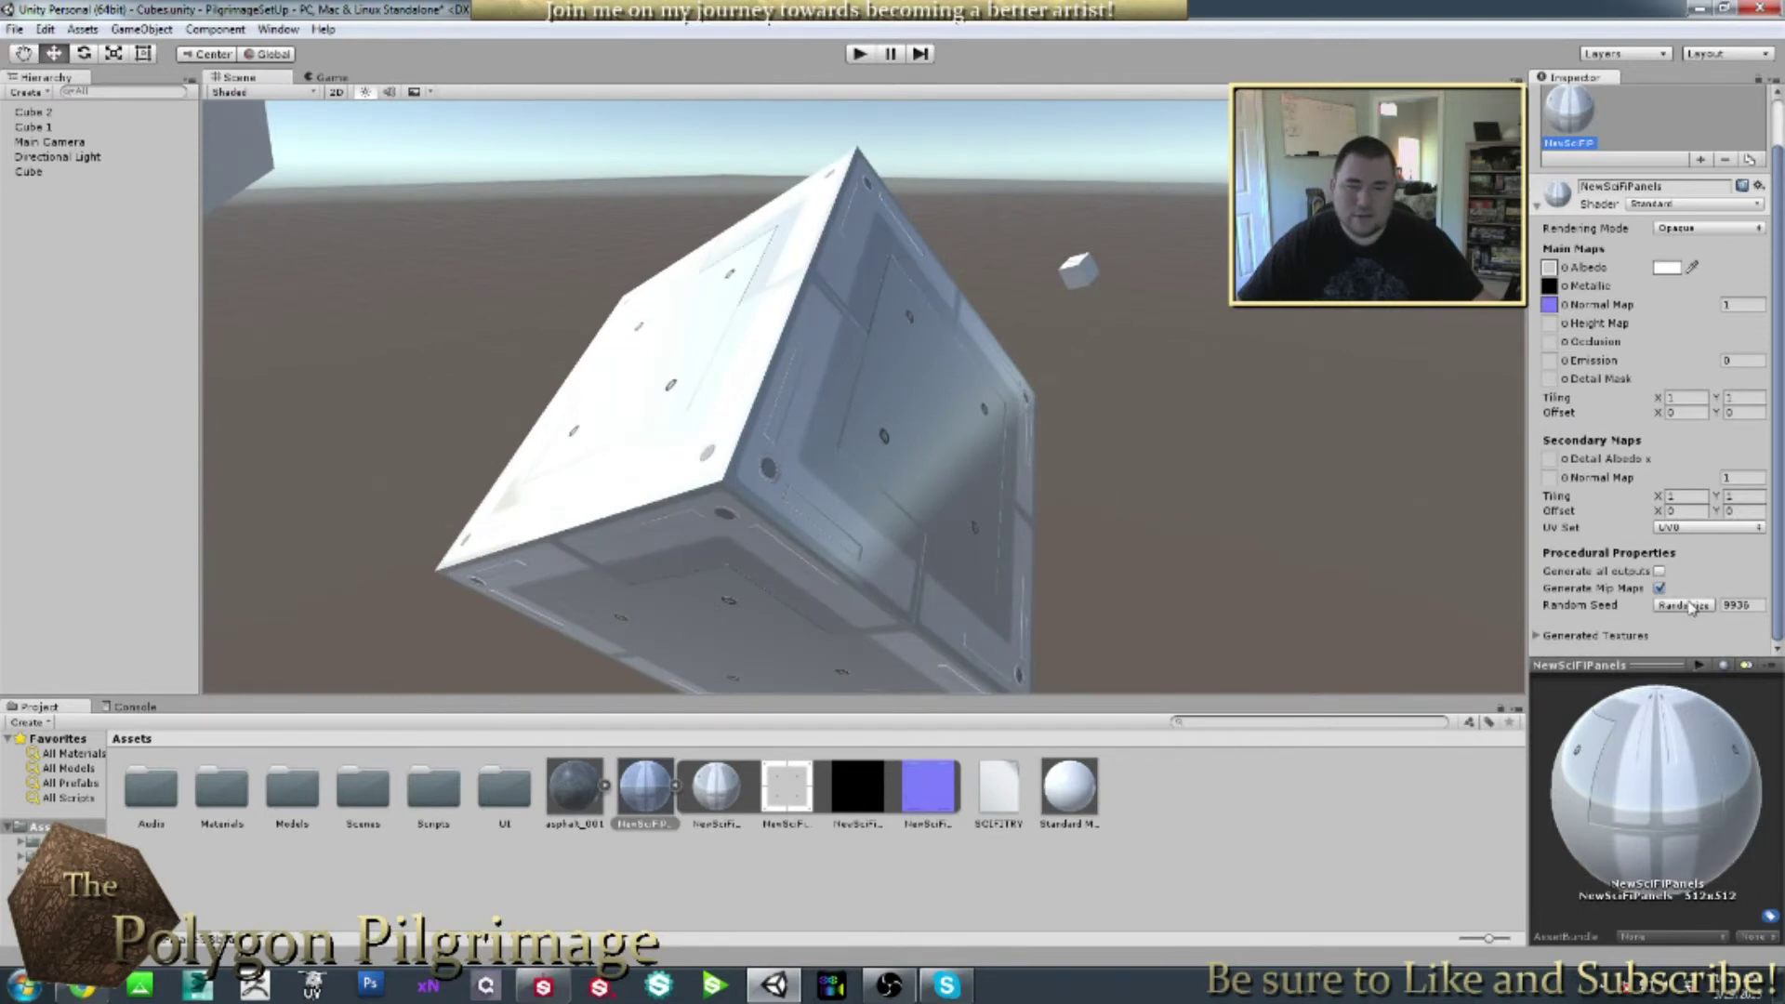
left_click(1685, 605)
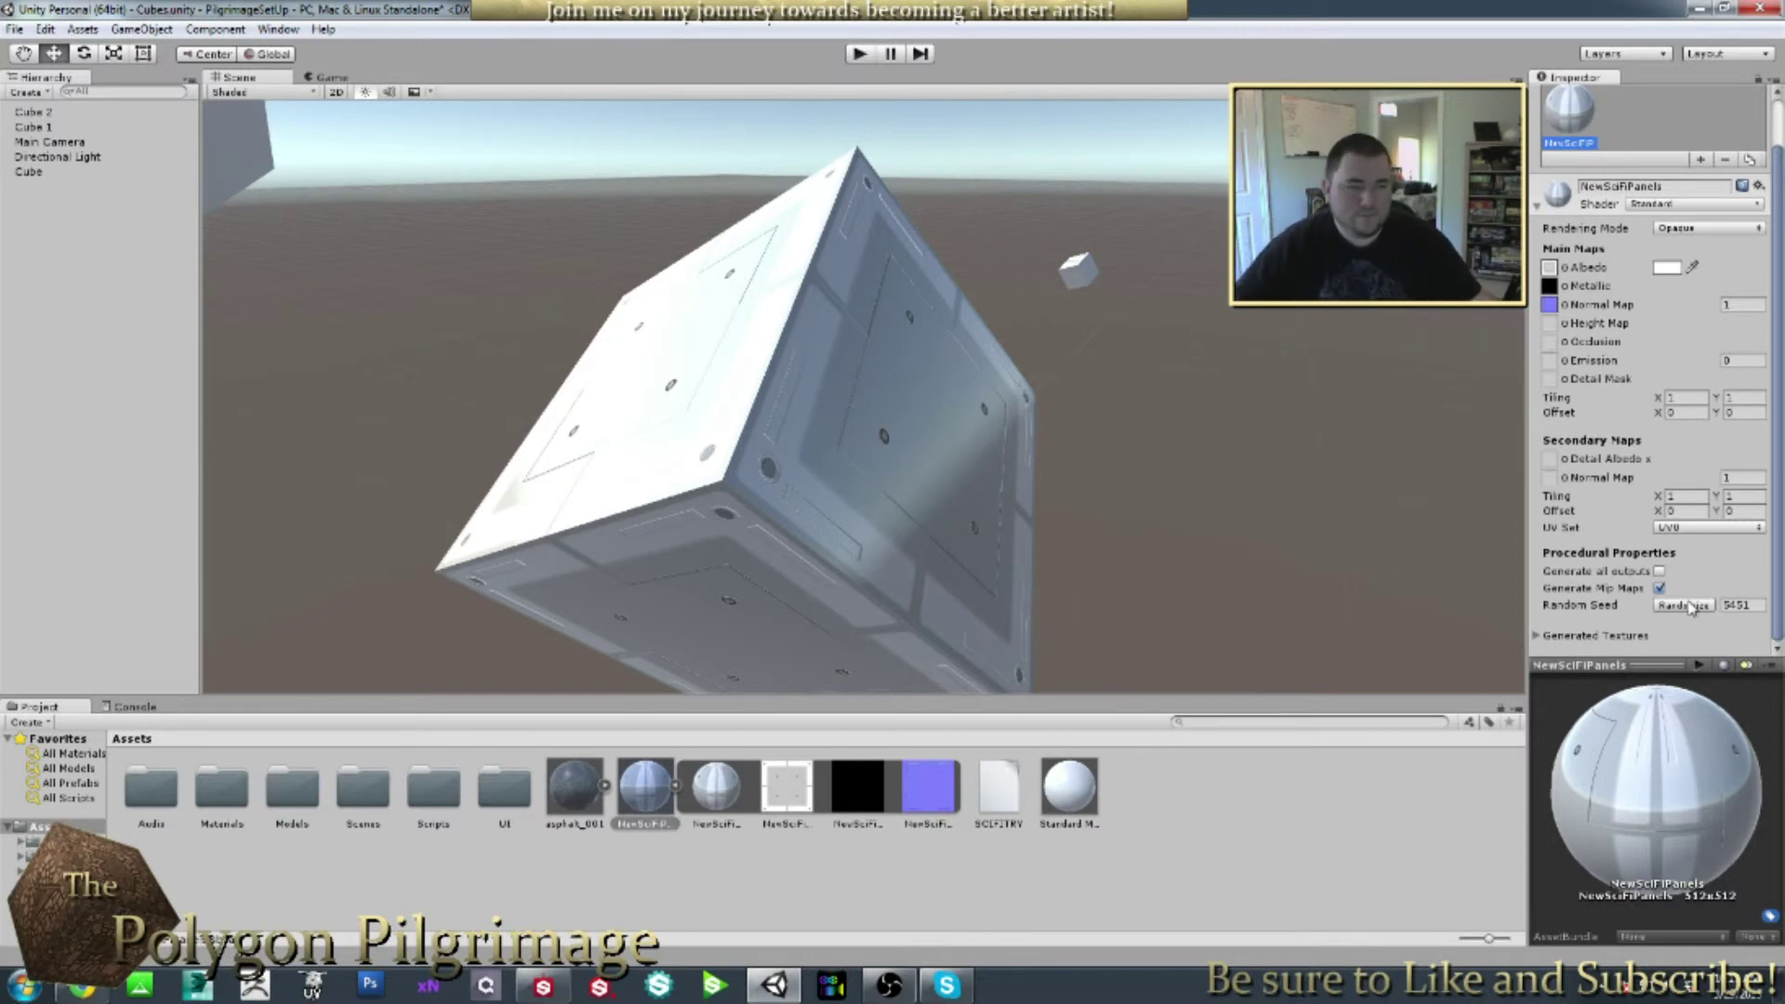
left_click(1686, 605)
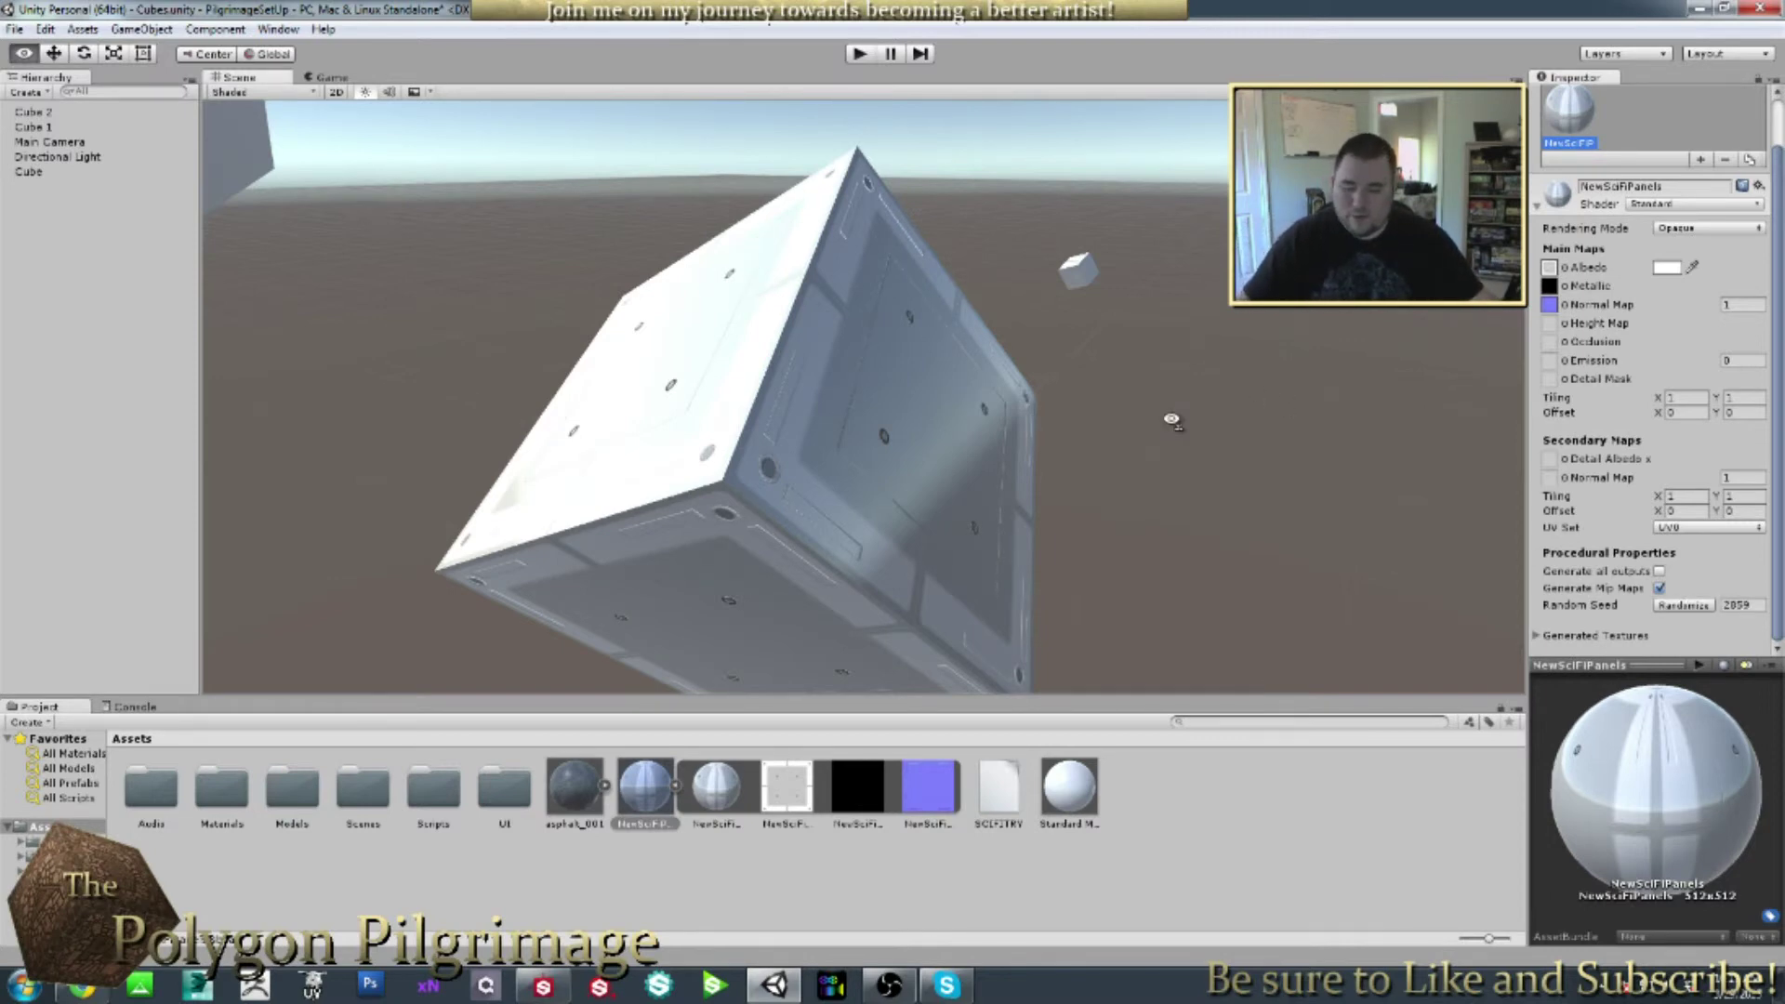
mouse_move(1171, 415)
left_mouse_down("alt")
mouse_move(1155, 443)
mouse_move(1173, 450)
left_mouse_up("alt")
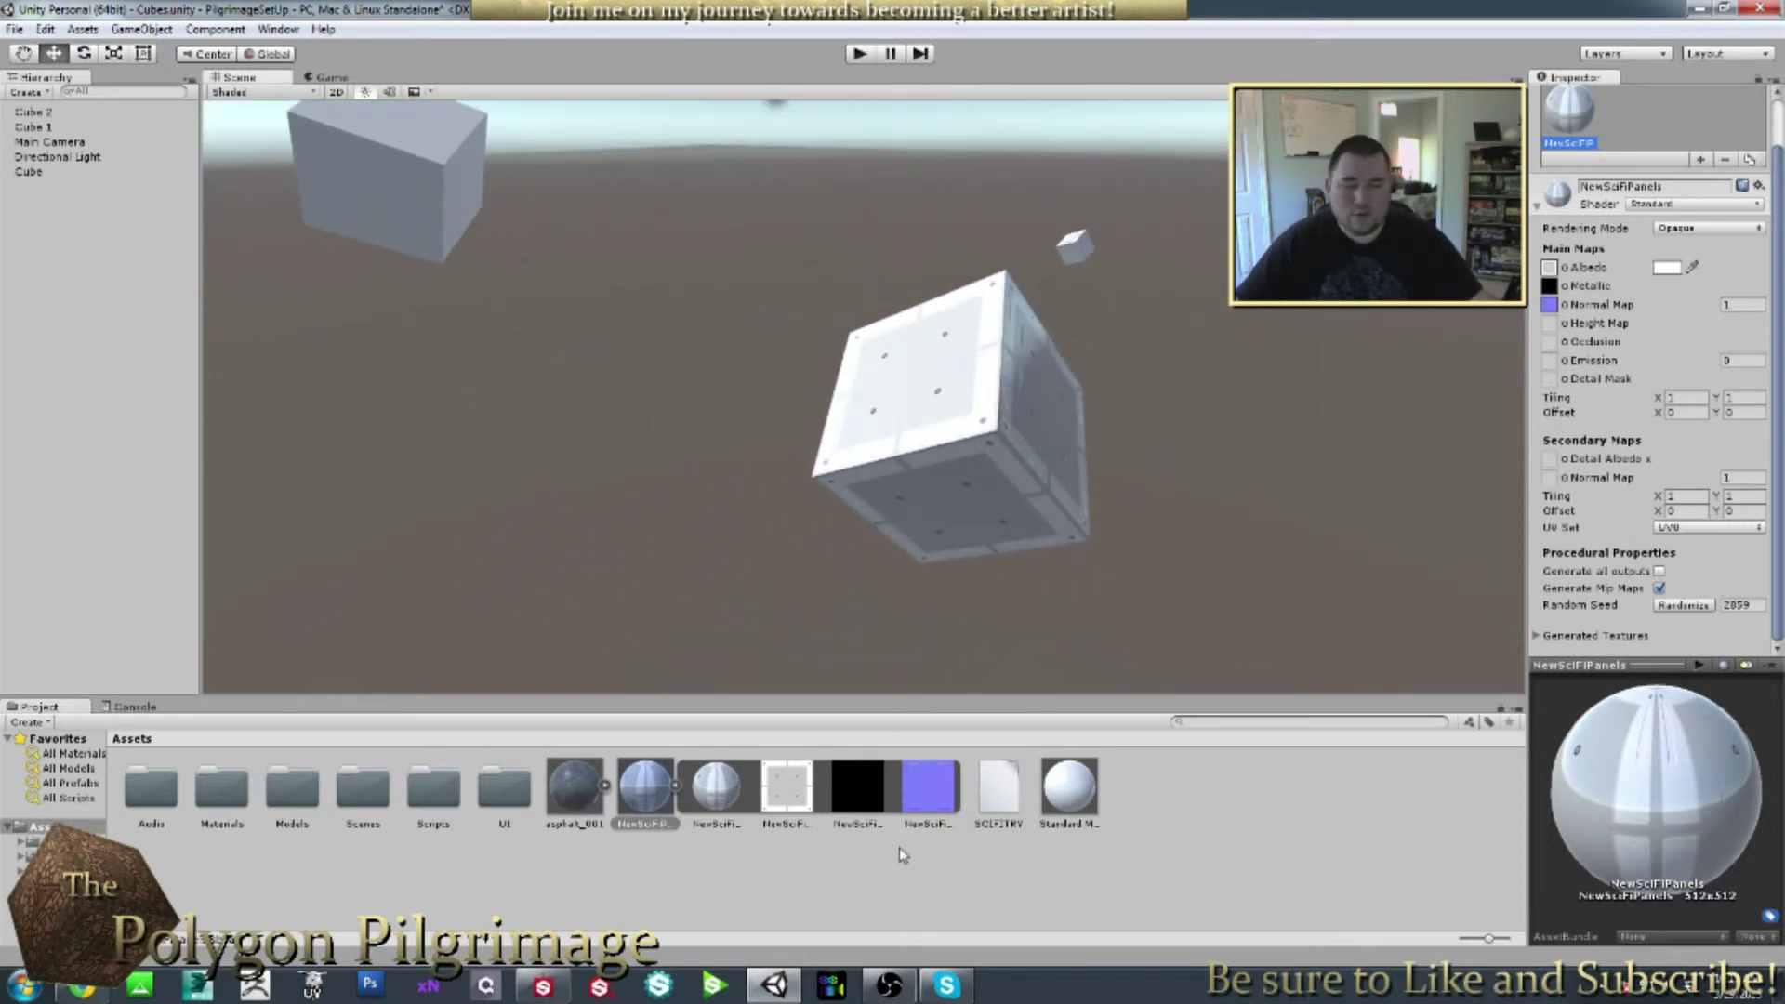
left_click(872, 788)
left_click(930, 793)
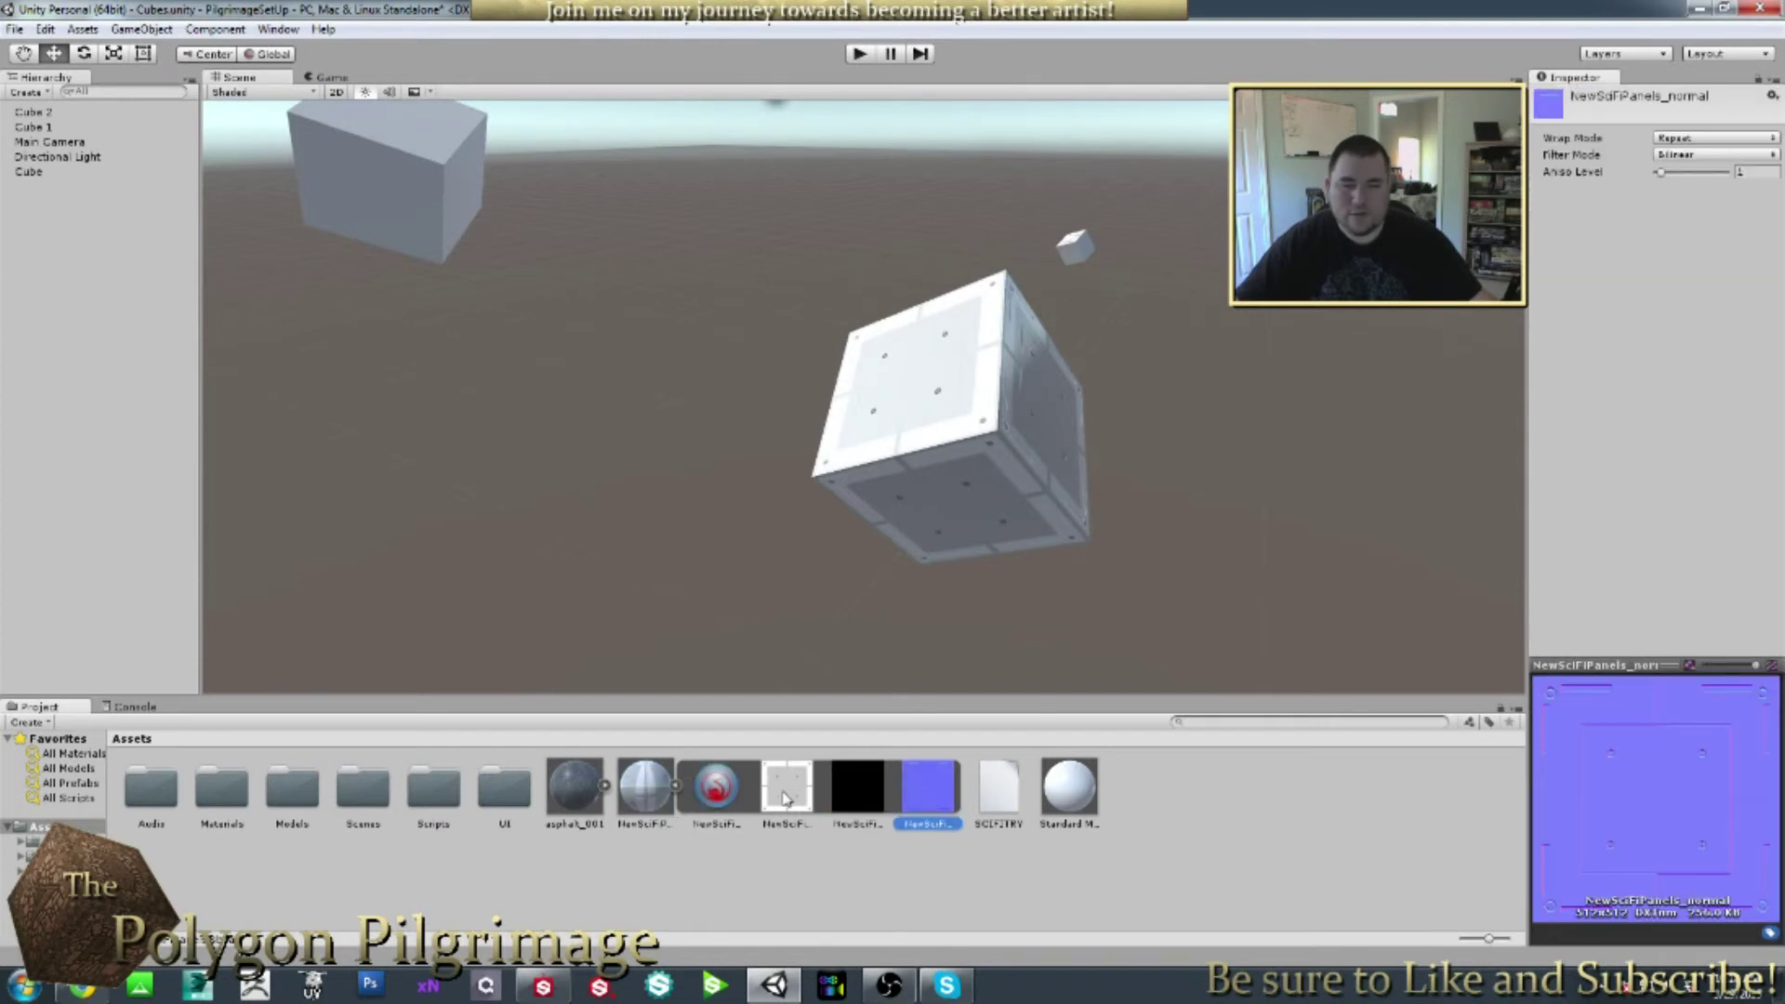
left_click(785, 796)
left_click(856, 786)
left_click(941, 794)
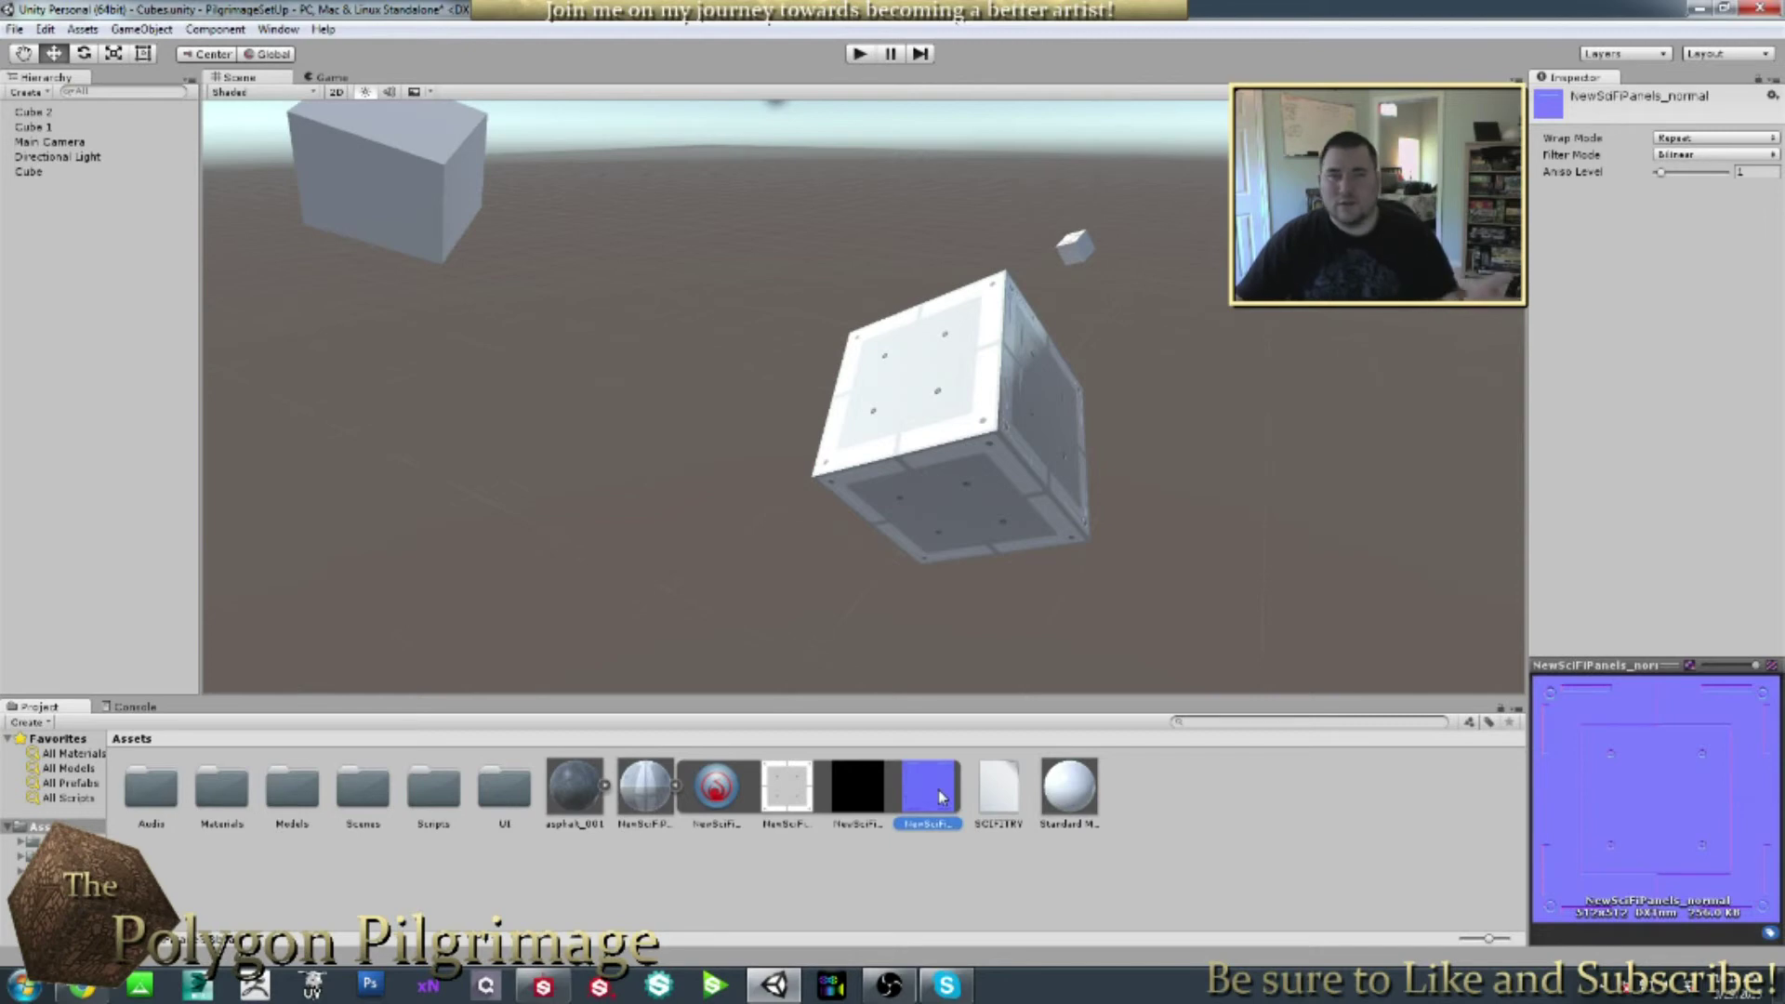
left_click(717, 805)
left_click_drag(1018, 516, 959, 507, "alt")
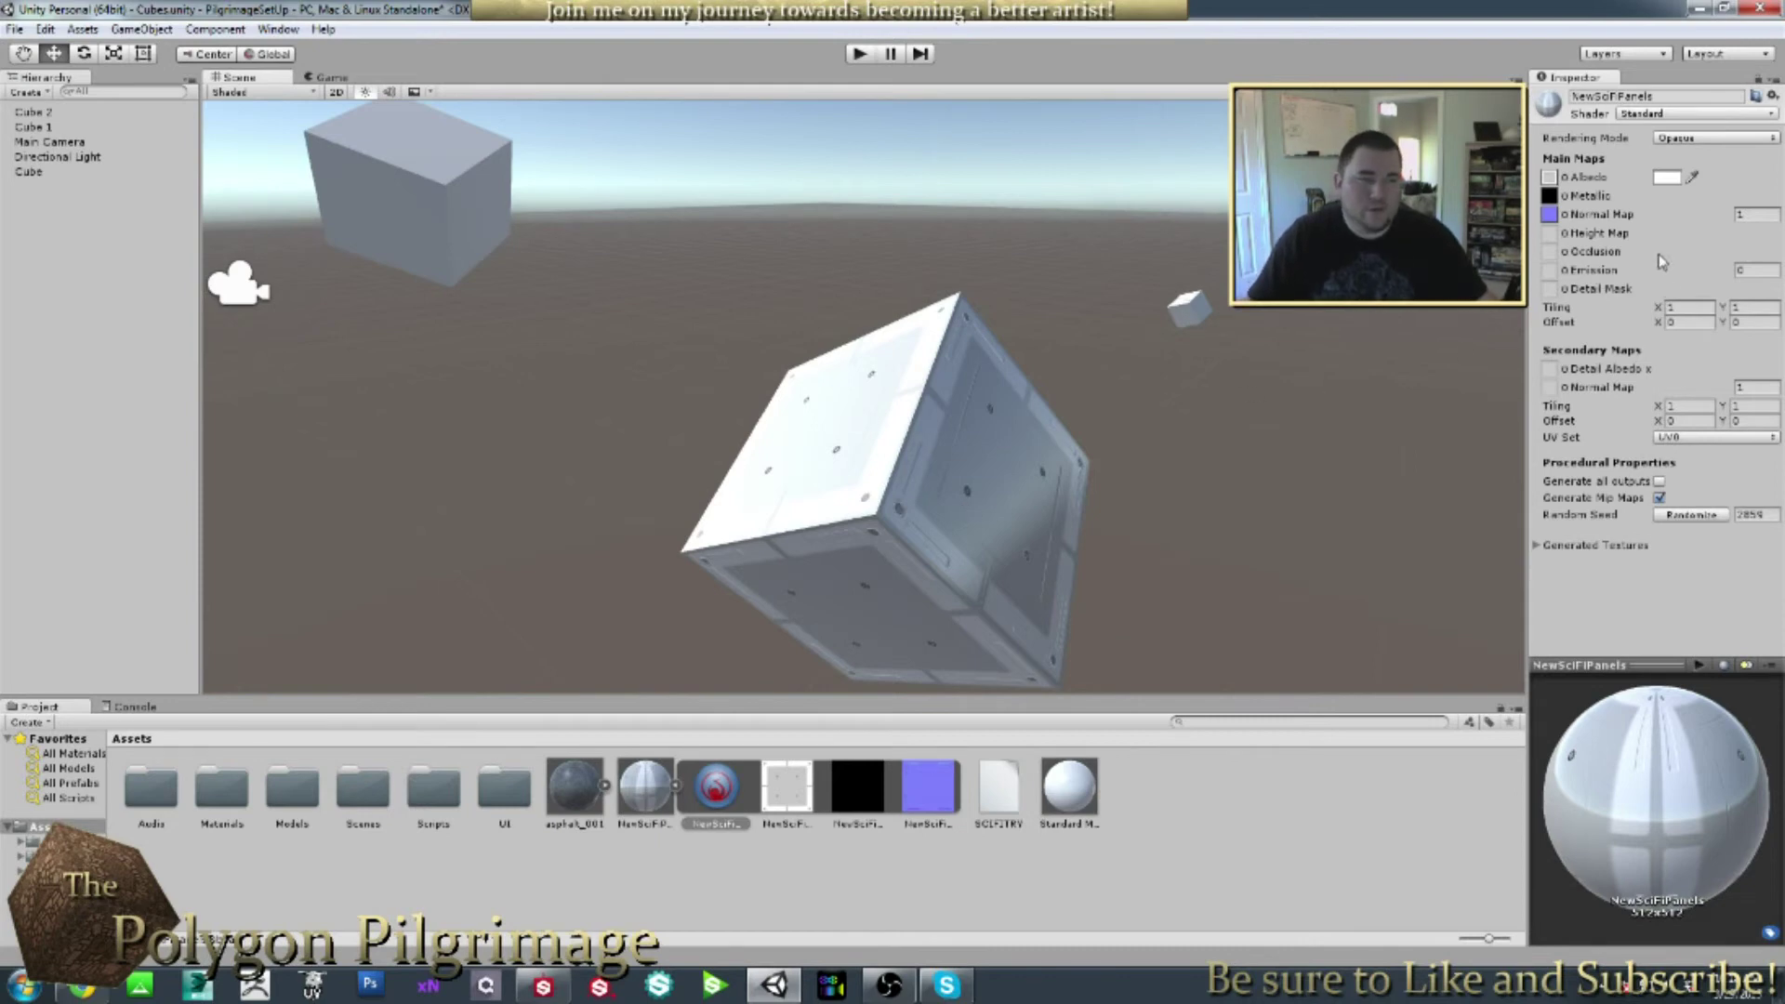
left_click_drag(929, 486, 961, 495, "alt")
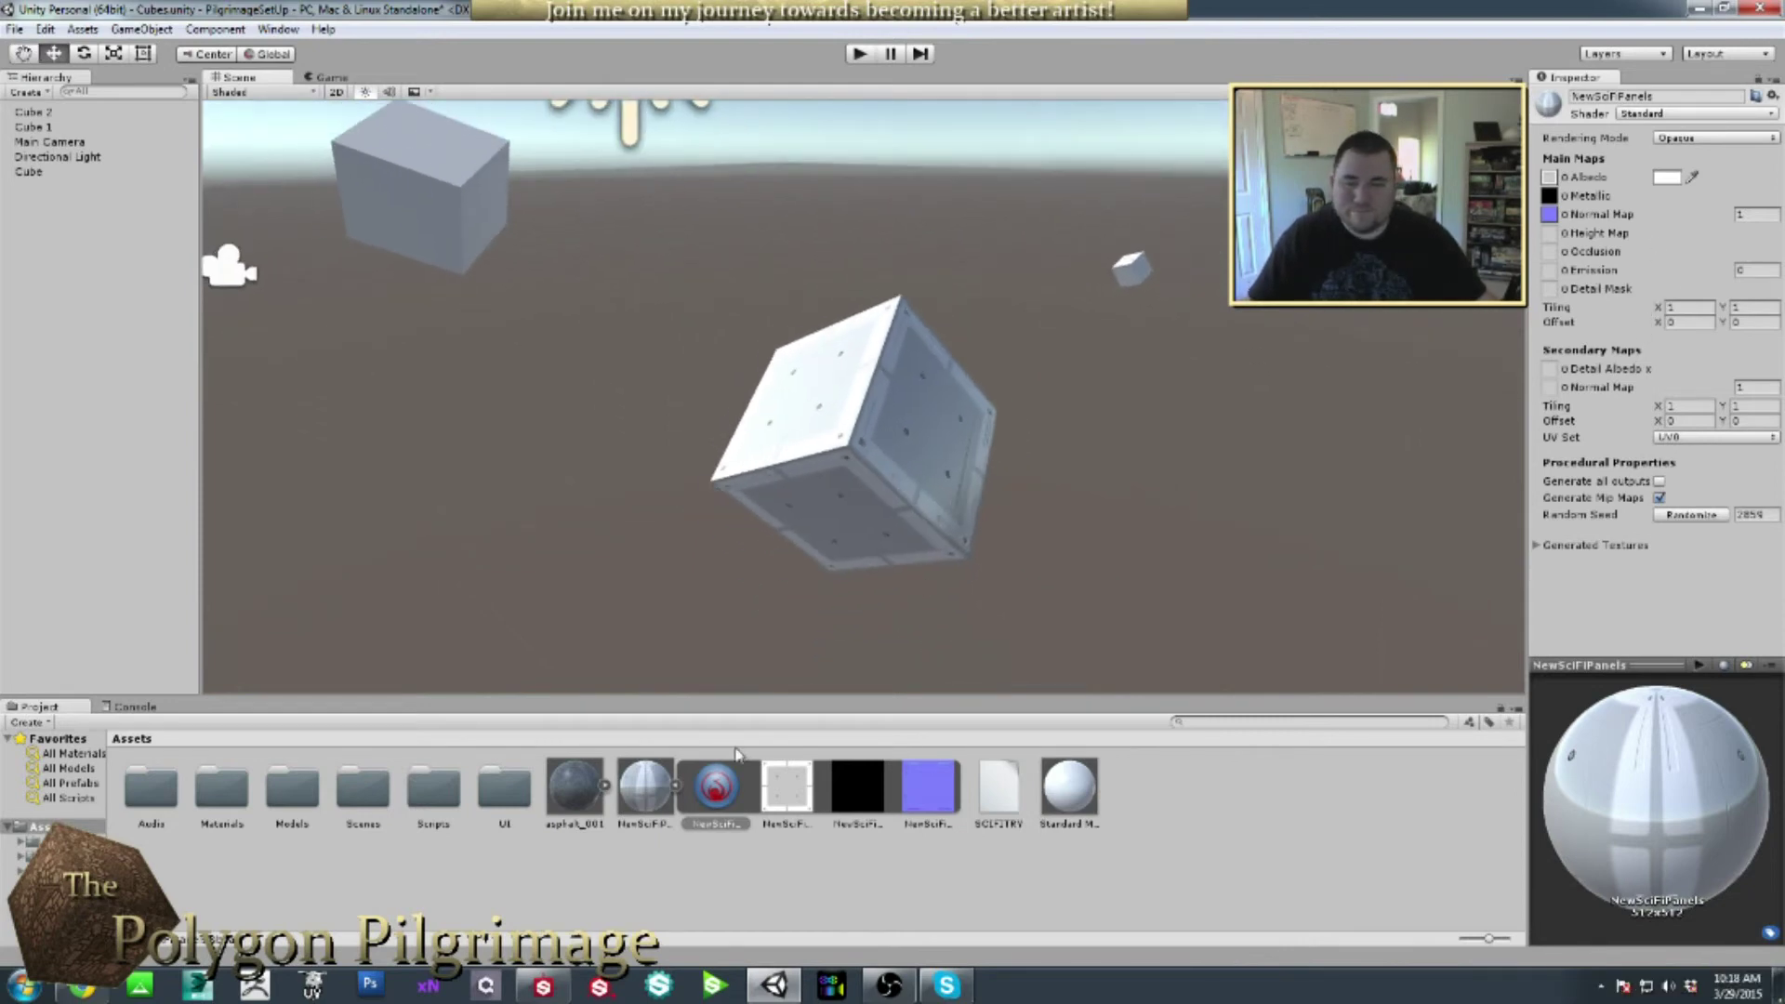
mouse_move(885, 376)
left_mouse_down("alt")
mouse_move(870, 407)
mouse_move(879, 369)
left_mouse_up("alt")
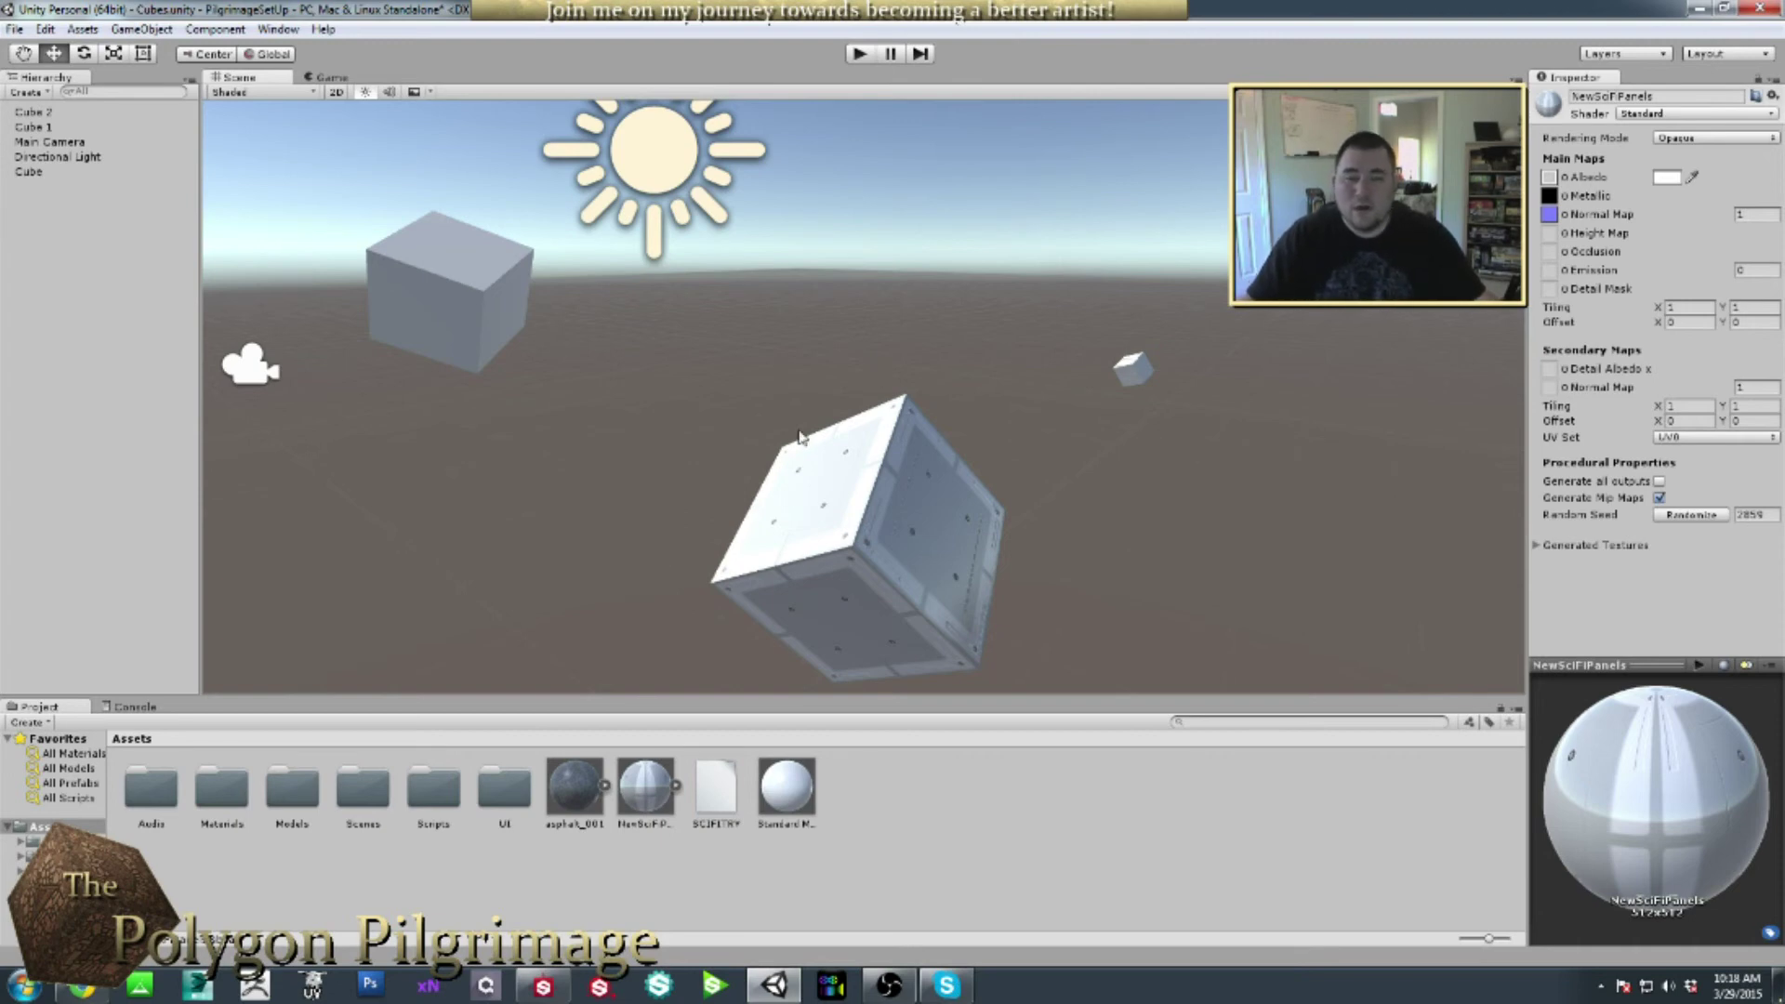
left_click(832, 544)
left_click(892, 488, "shift")
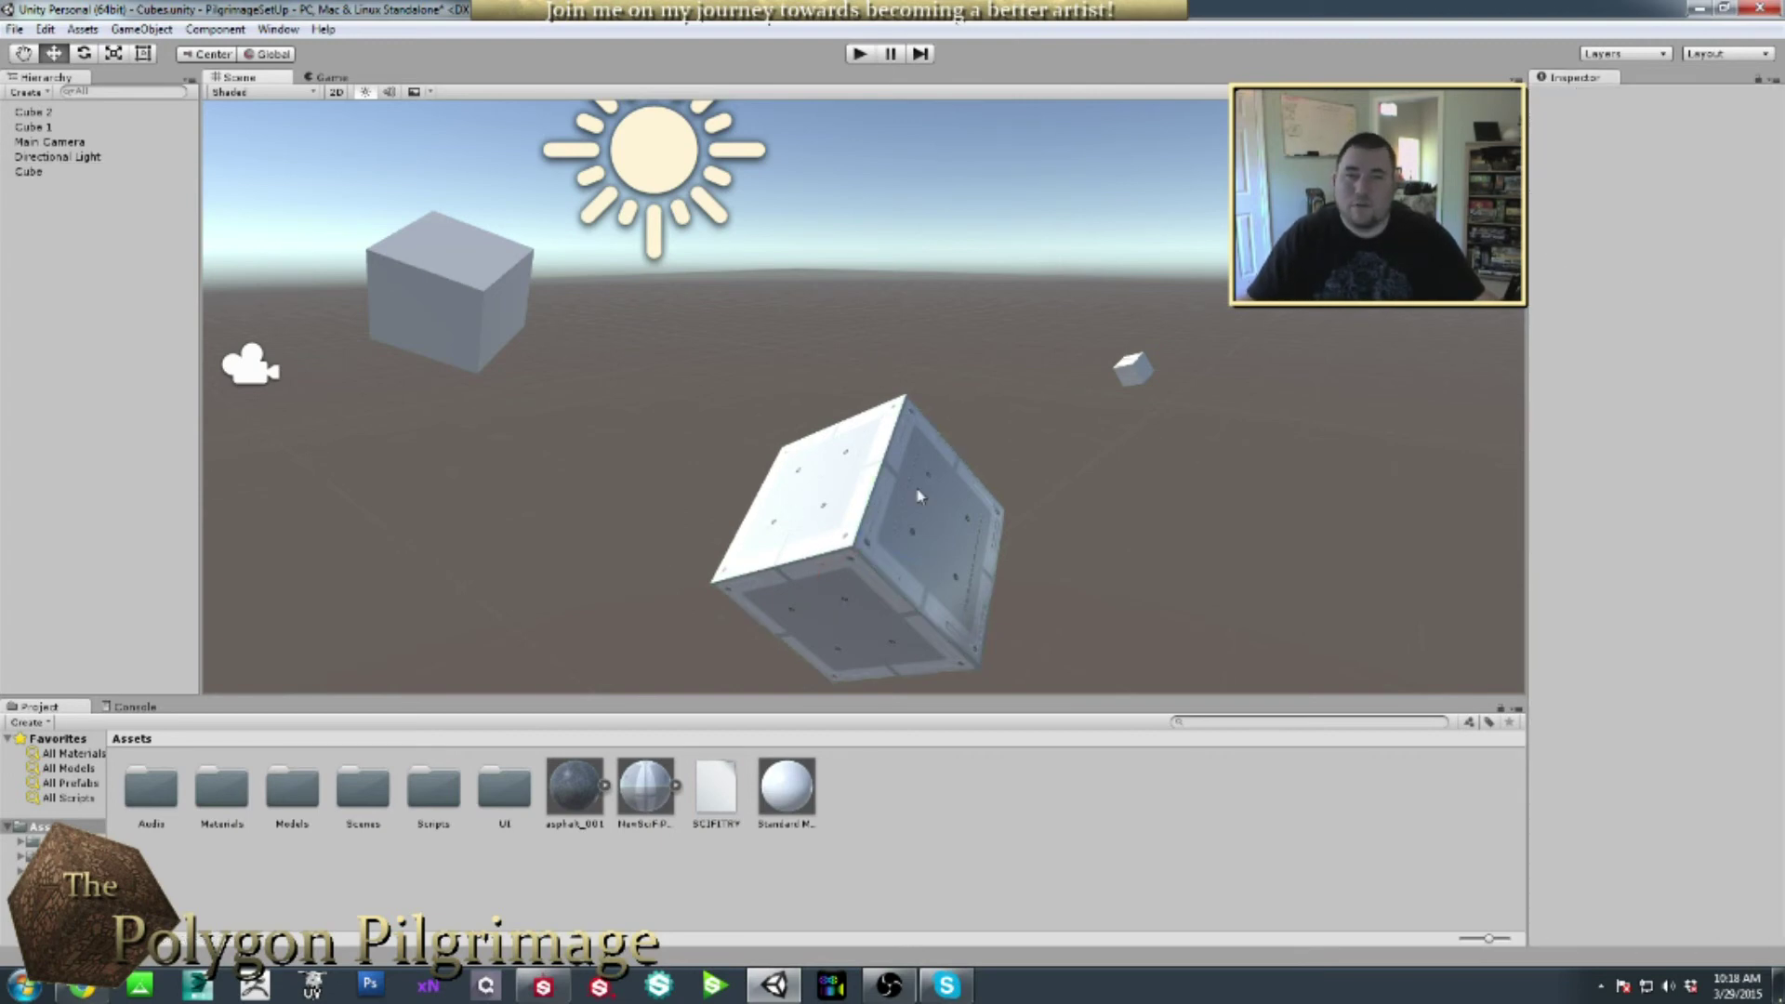